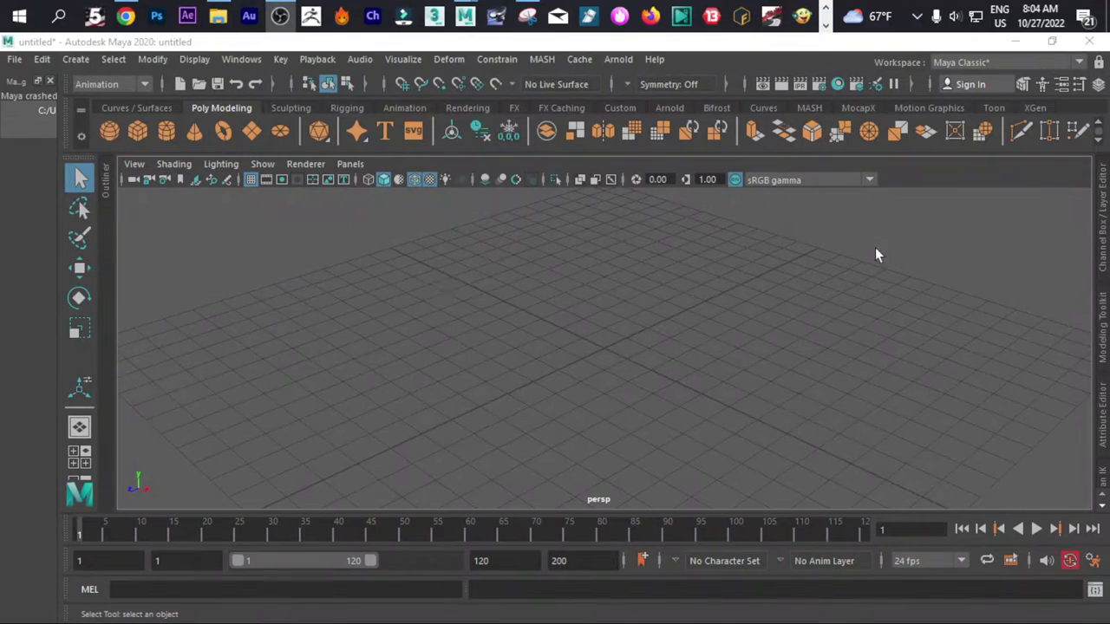
Create a polygon sphere and raise it slightly along Y.
mouse_move(612, 355)
left_mouse_down("alt")
mouse_move(706, 345)
mouse_move(681, 376)
mouse_move(621, 356)
left_mouse_up("alt")
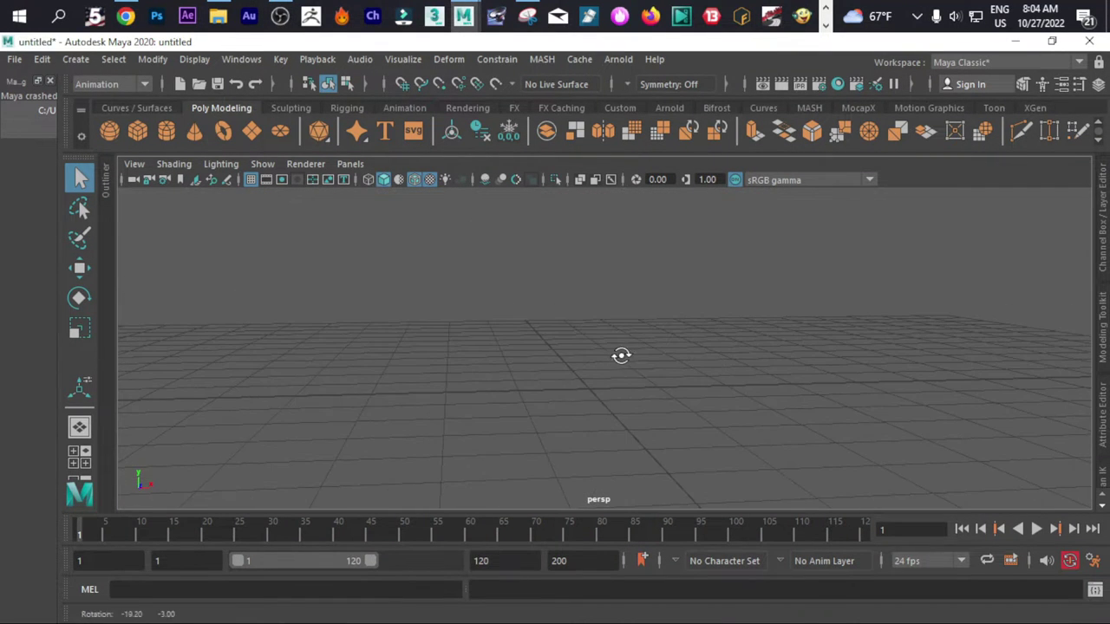
left_click(113, 130)
scroll(637, 333, "down", 2)
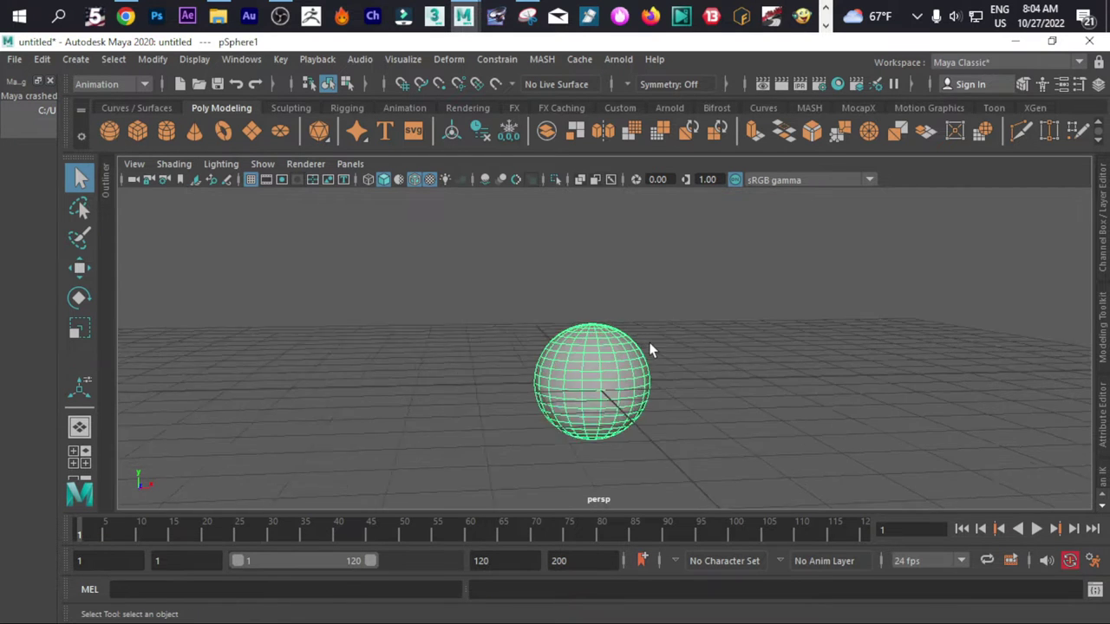
scroll(652, 350, "up", 2)
mouse_move(662, 366)
left_mouse_down("alt")
mouse_move(661, 303)
mouse_move(633, 355)
mouse_move(666, 360)
left_mouse_up("alt")
scroll(667, 360, "down", 1)
key("w")
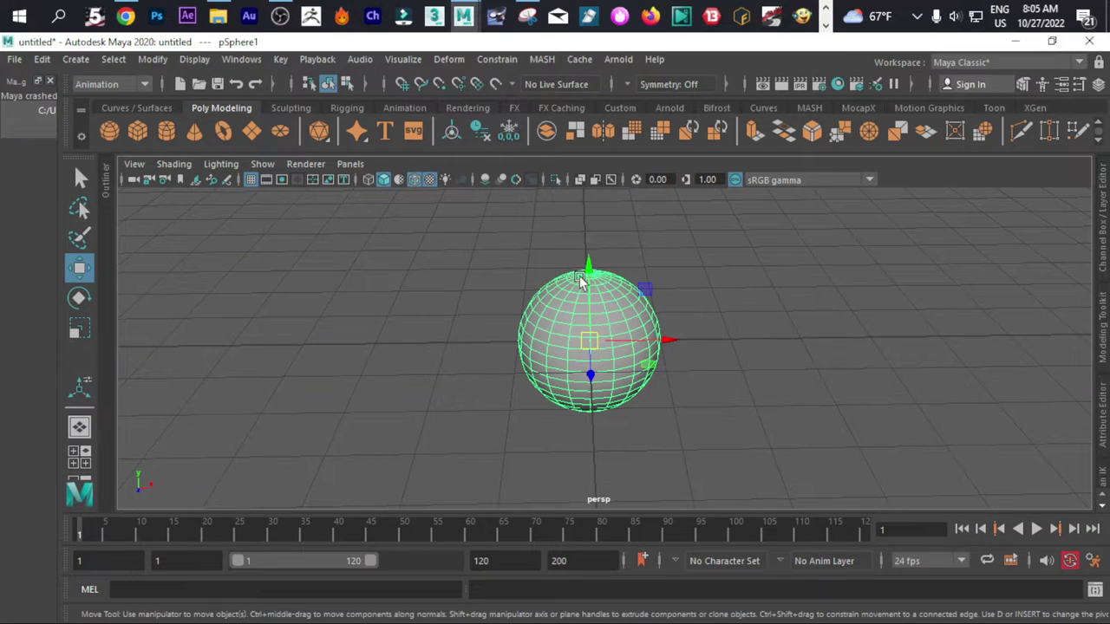
left_click_drag(580, 280, 585, 248)
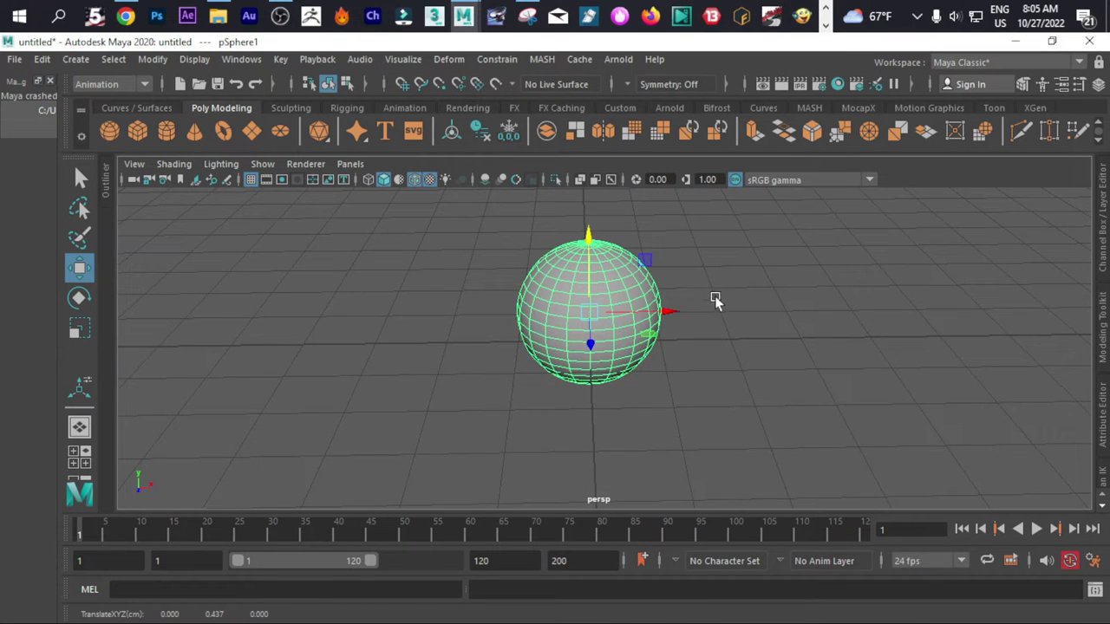
Set the sphere to 12 axis and 6 height subdivisions.
key("t")
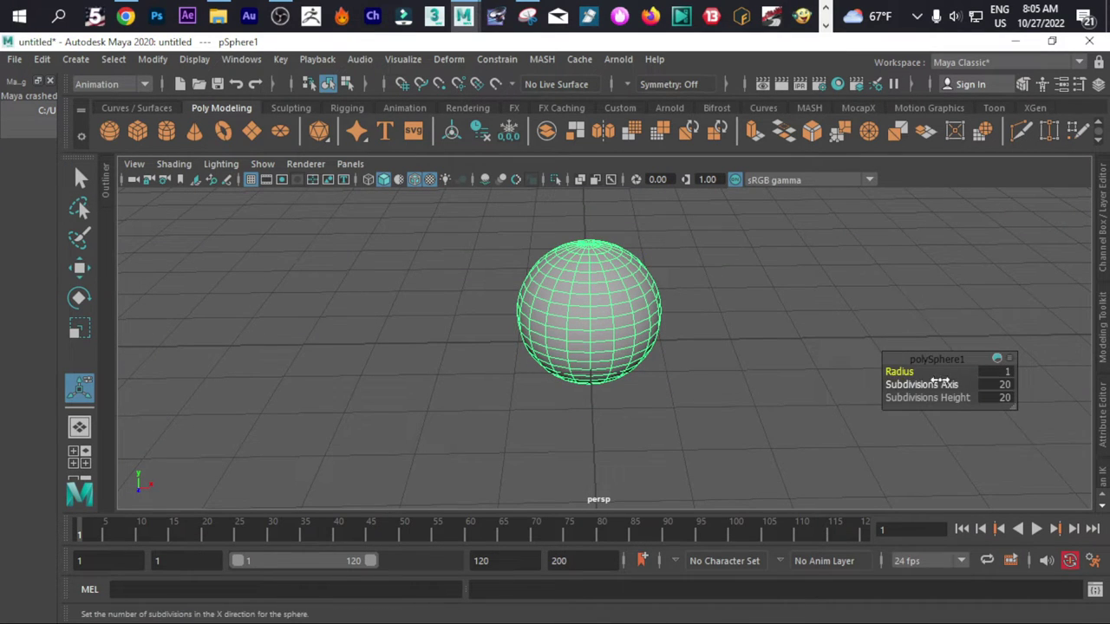
left_click(1003, 389)
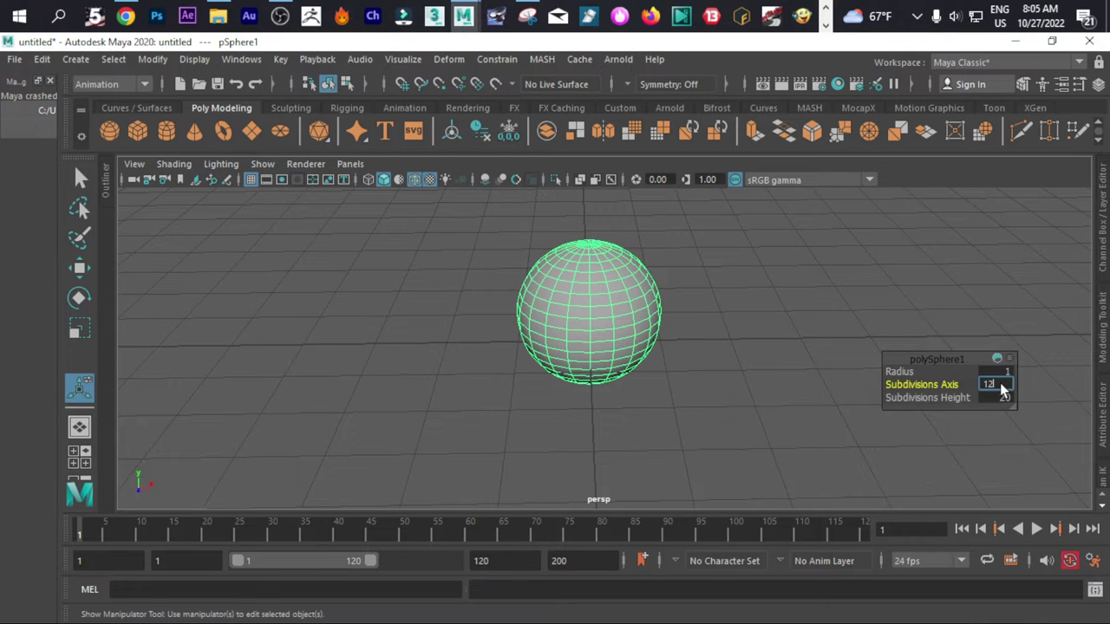
key("Tab")
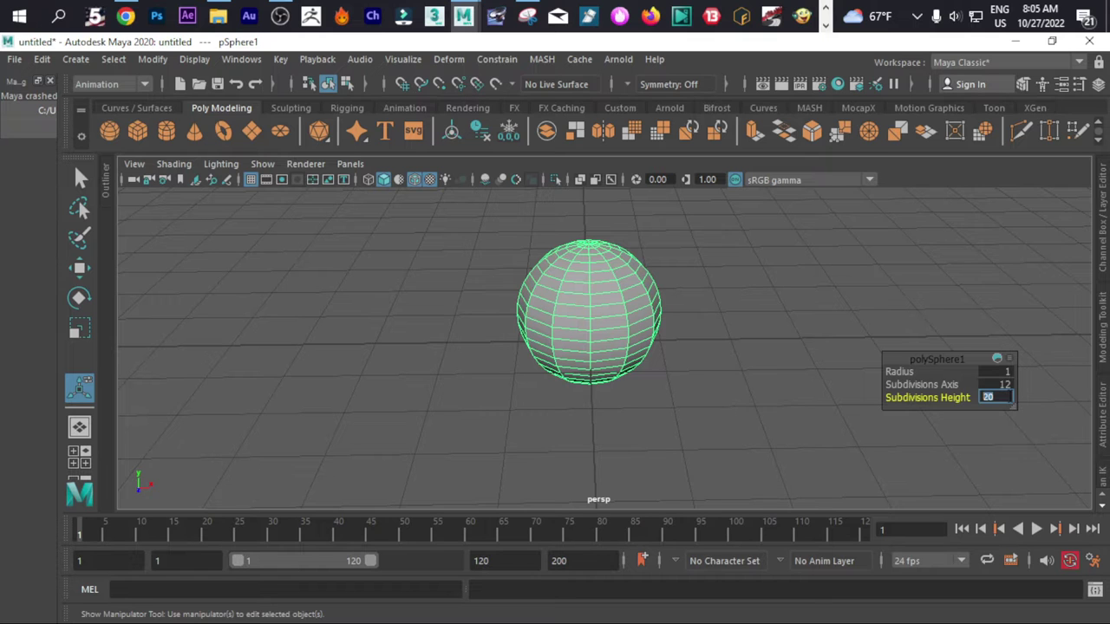
key("Return")
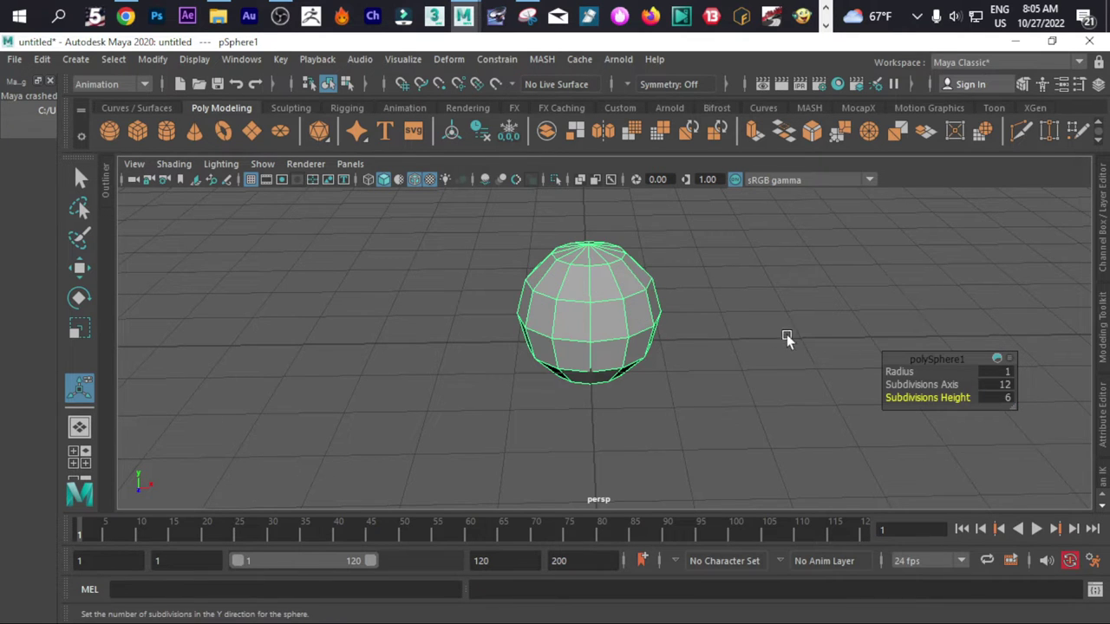
scroll(698, 319, "up", 1)
left_click_drag(701, 315, 733, 311, "alt")
Rotate the sphere about Z to roughly -90 degrees in the front view.
key("e")
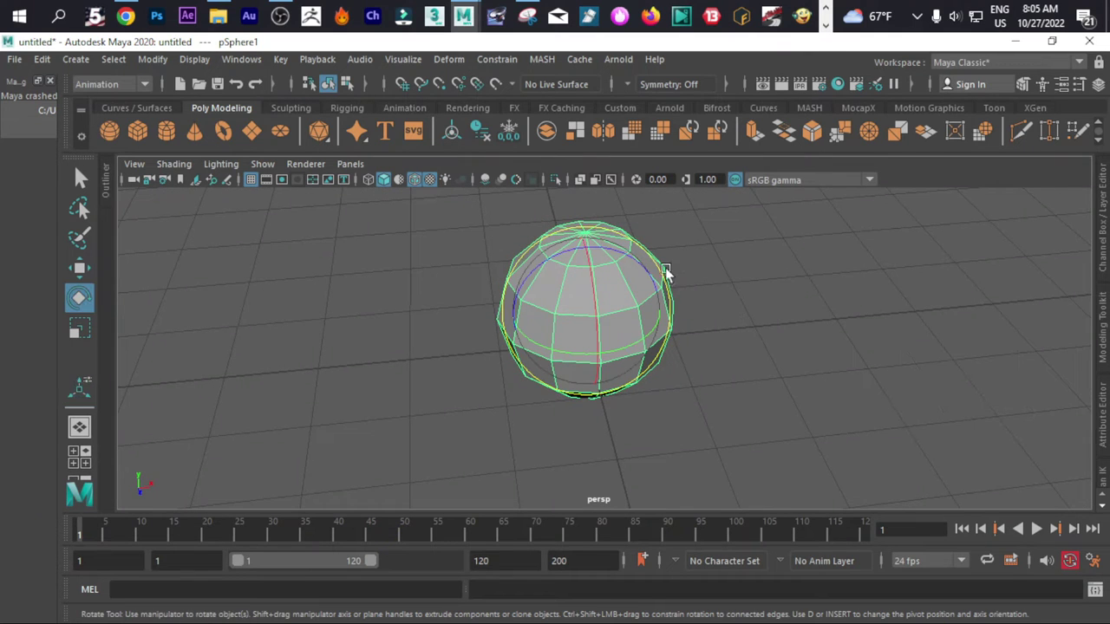
left_click_drag(605, 249, 695, 343)
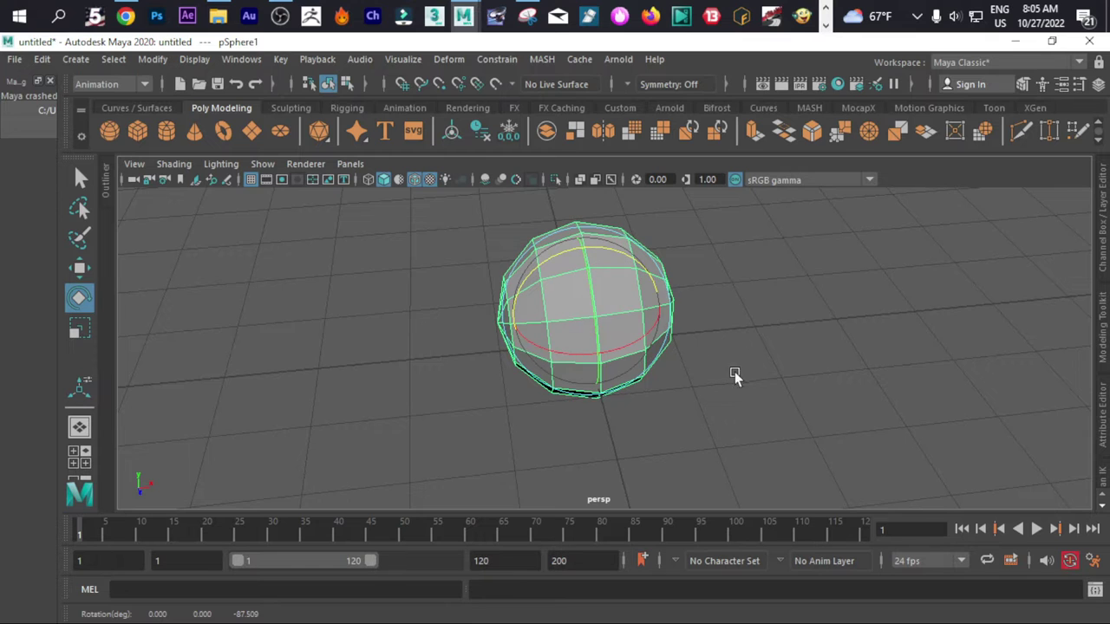
left_click_drag(733, 376, 760, 338, "alt")
scroll(760, 339, "up", 3)
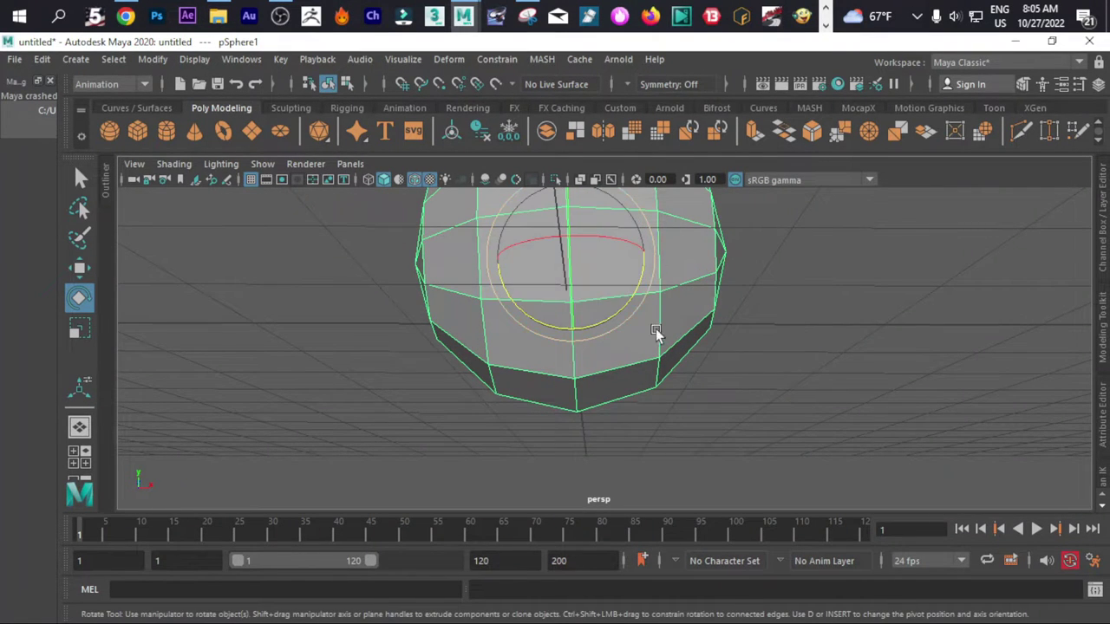
key("space")
key("space")
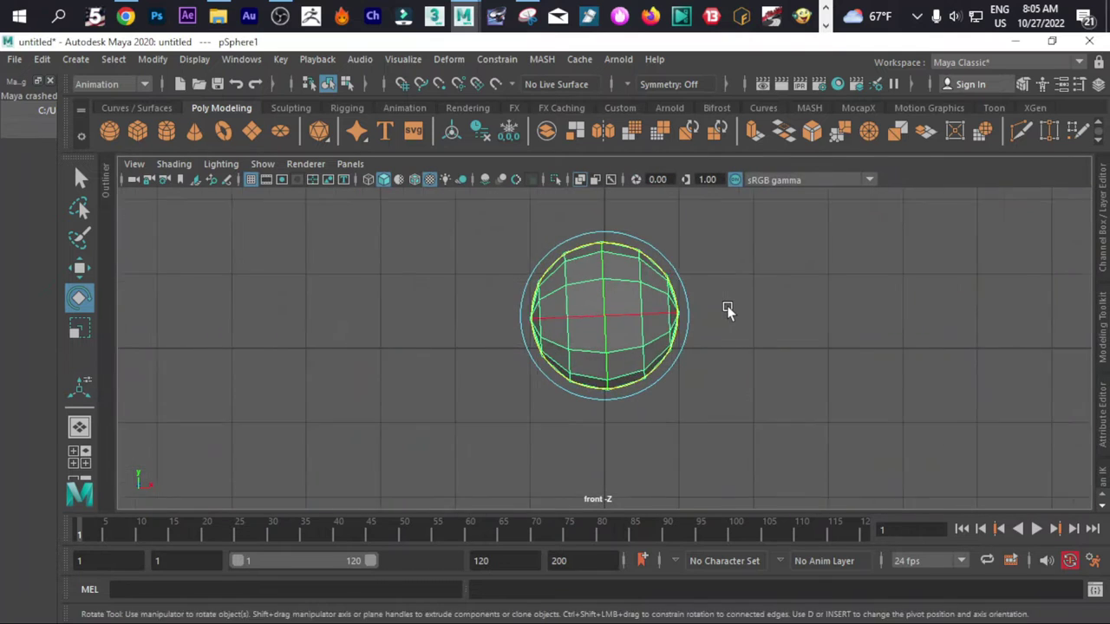
scroll(759, 266, "down", 2)
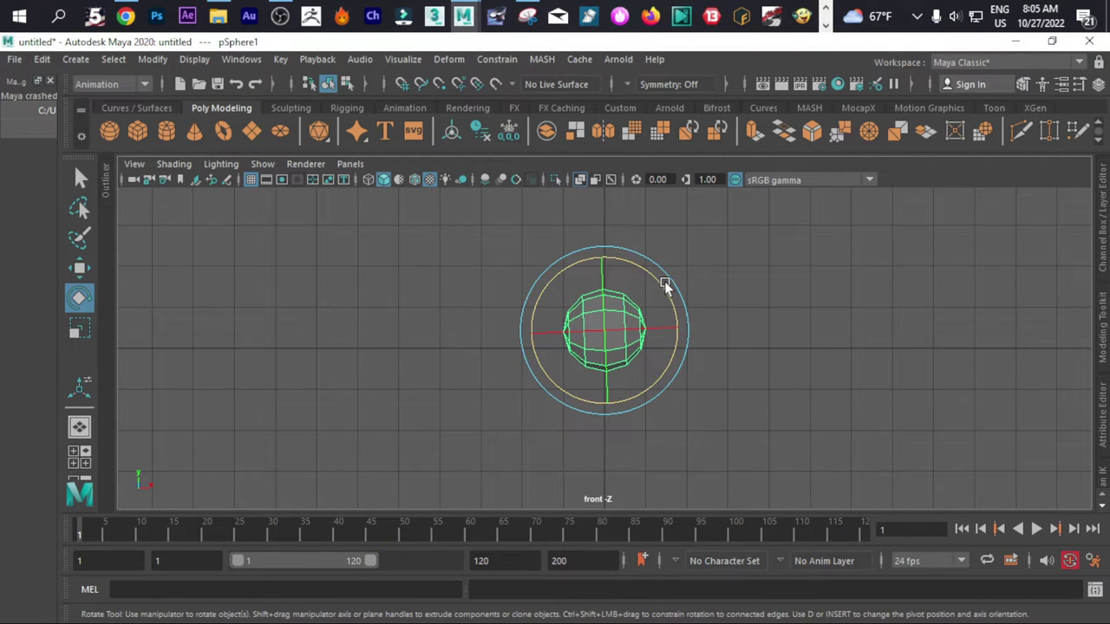
left_click_drag(664, 286, 664, 291)
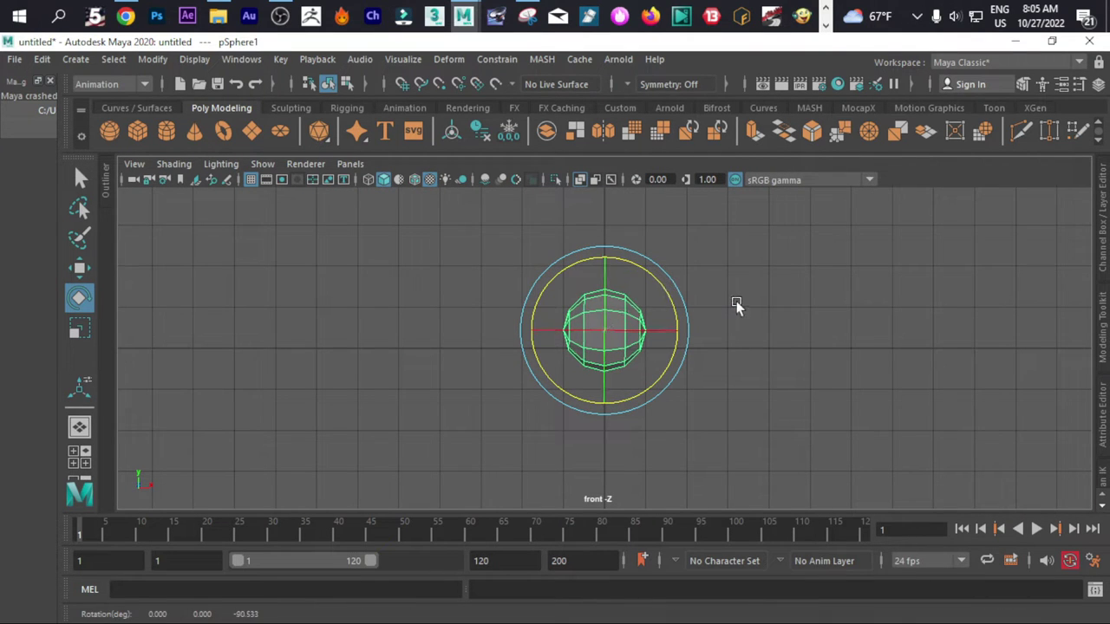
left_click_drag(665, 290, 665, 310)
Undo the stray rotation, reselect the sphere and return to the perspective view.
left_click(749, 329)
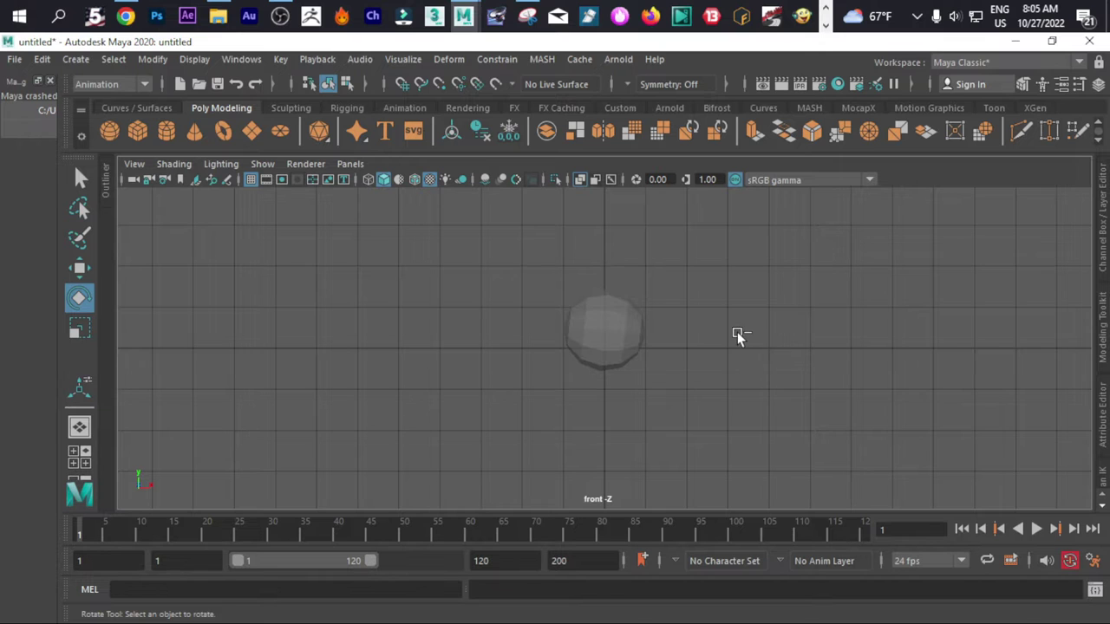
key("ctrl+z")
key("ctrl+z")
left_click(735, 336)
left_click(609, 334)
key("space")
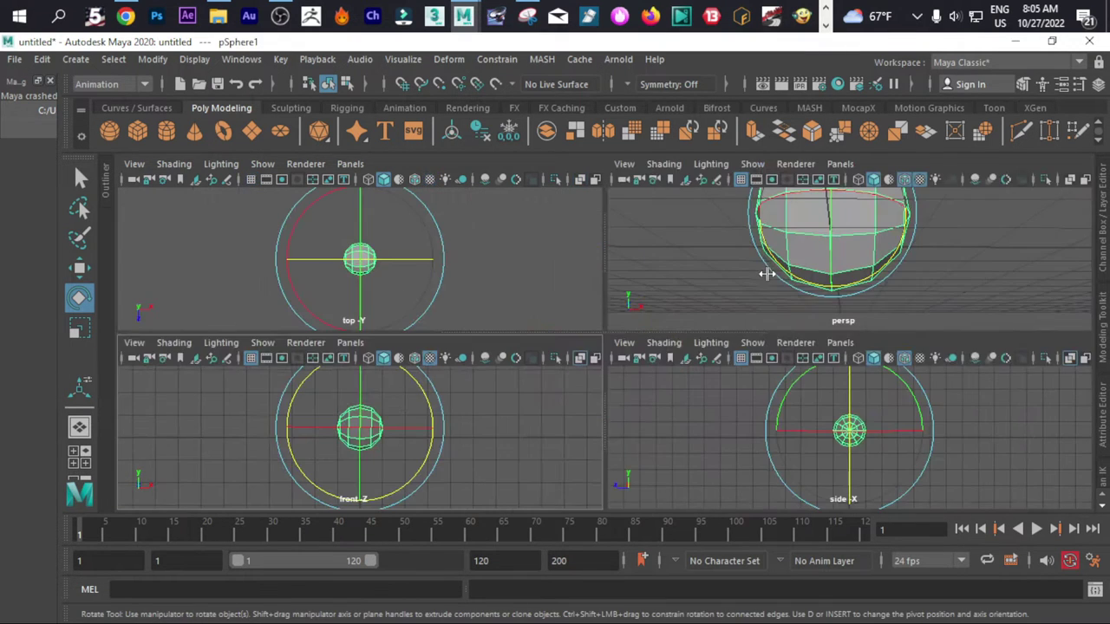
key("space")
scroll(763, 286, "down", 5)
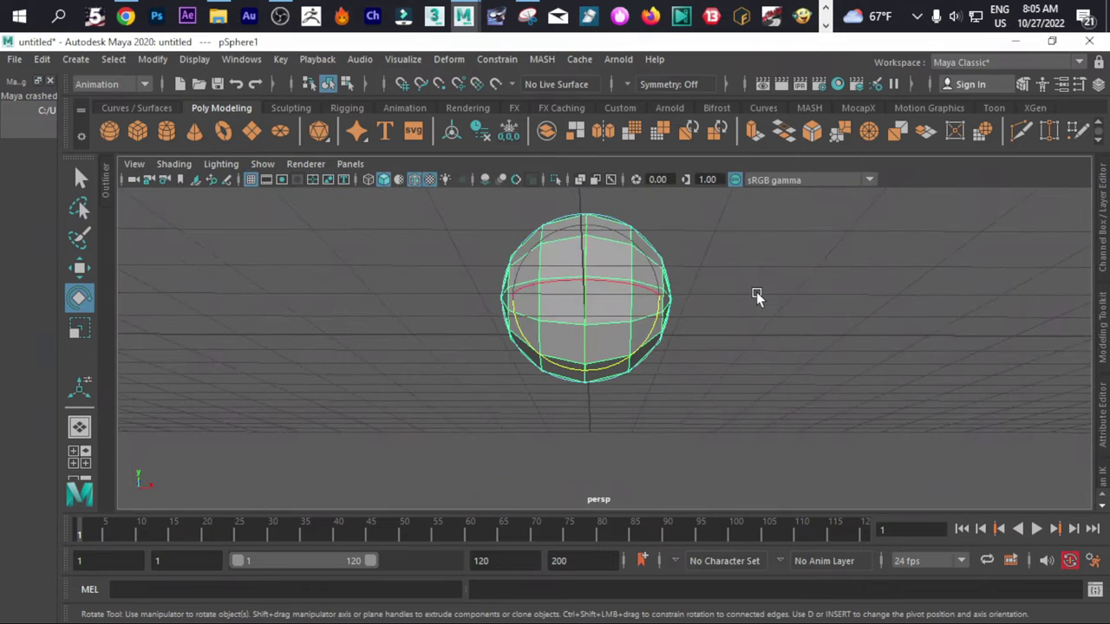
scroll(756, 295, "up", 1)
scroll(758, 321, "up", 4)
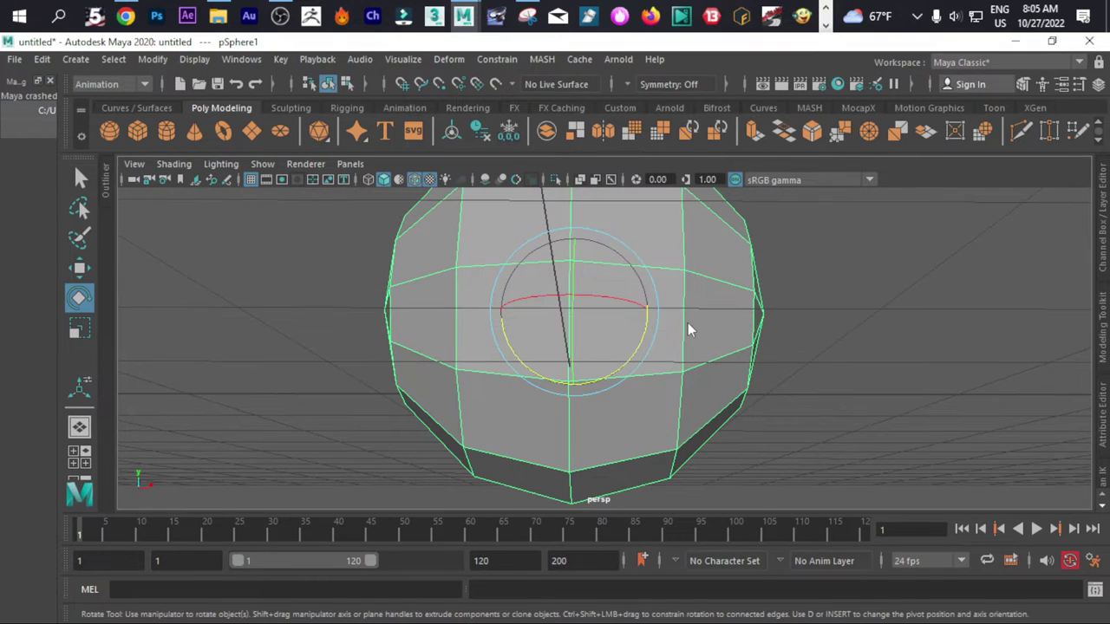
right_click_drag(687, 160, 686, 205)
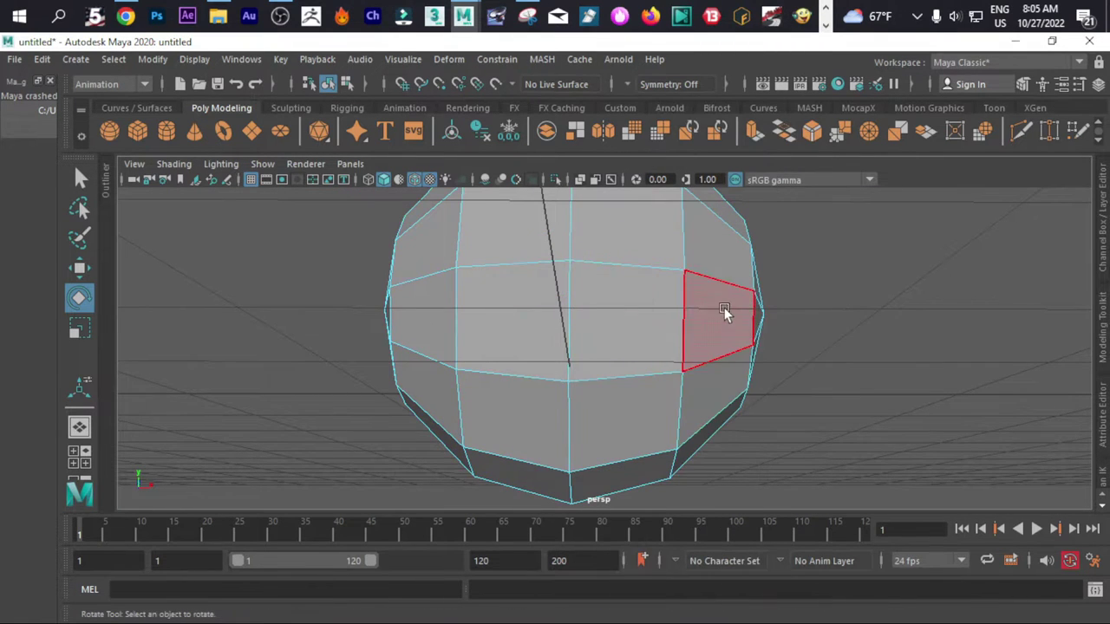
Select a band of faces around the sphere's near pole.
left_click_drag(869, 333, 796, 351, "alt")
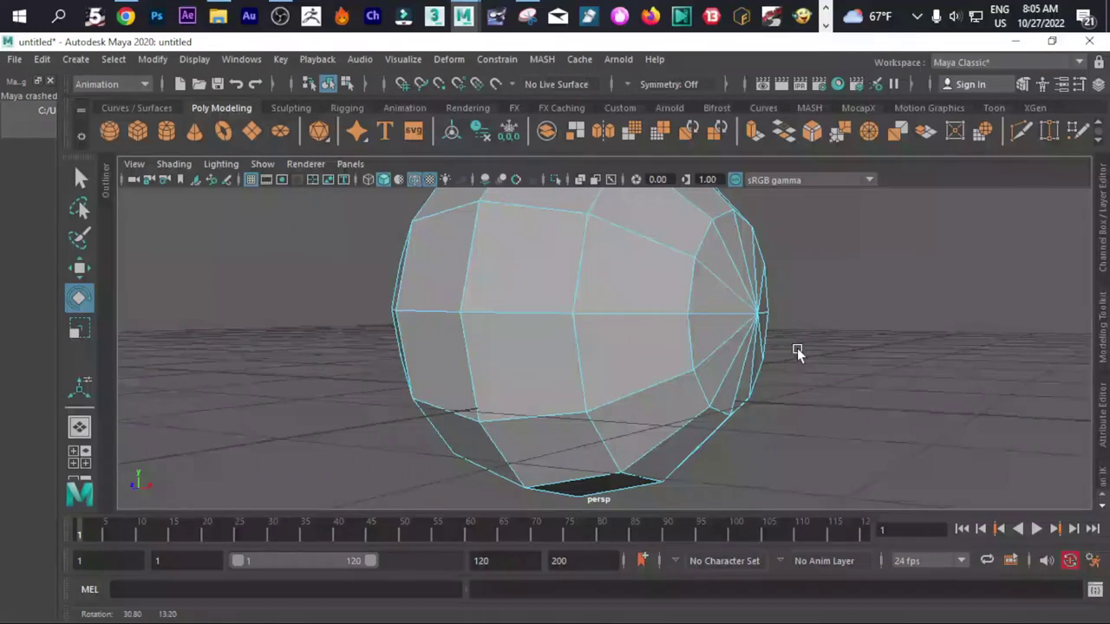
left_click(721, 323)
key("q")
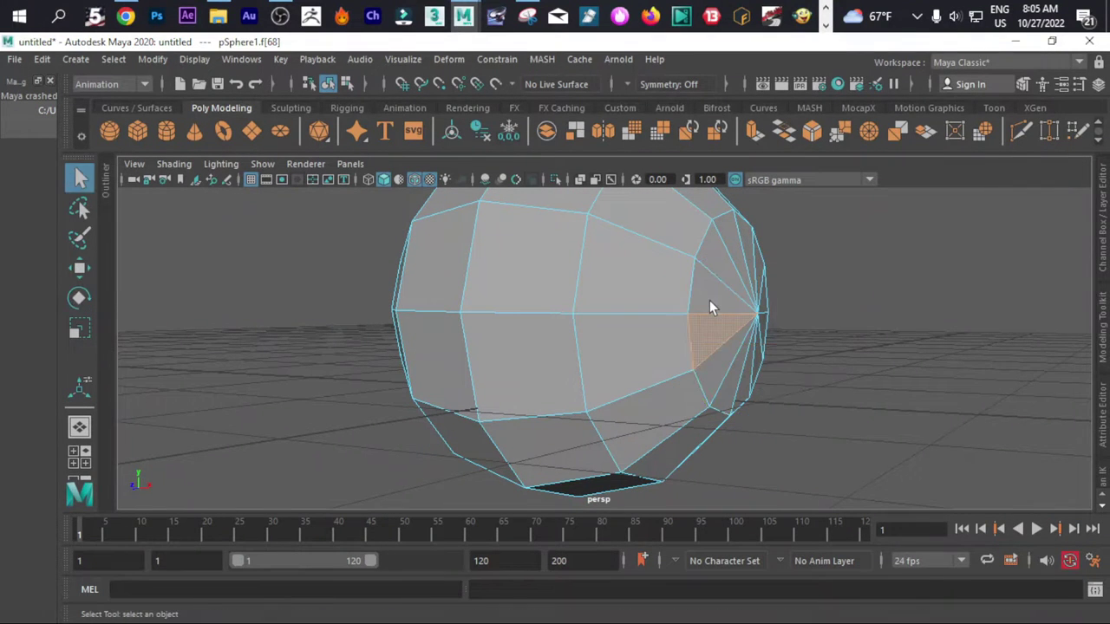
left_click(656, 292, "shift")
left_click(640, 328, "shift")
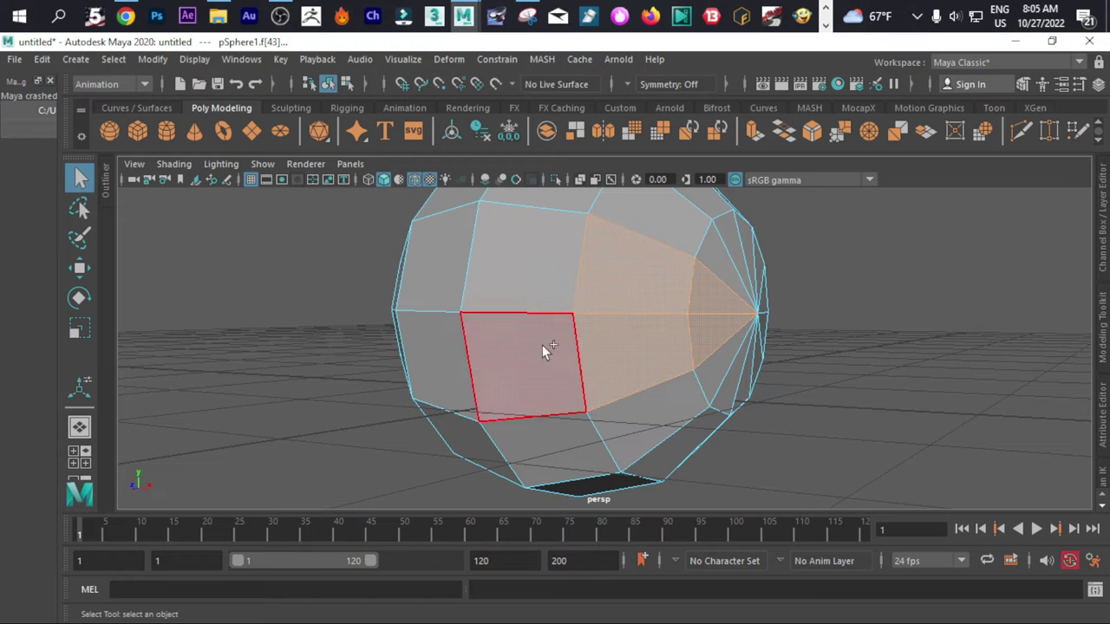
left_click(542, 344, "shift")
left_click(530, 268, "shift")
left_click(448, 280, "shift")
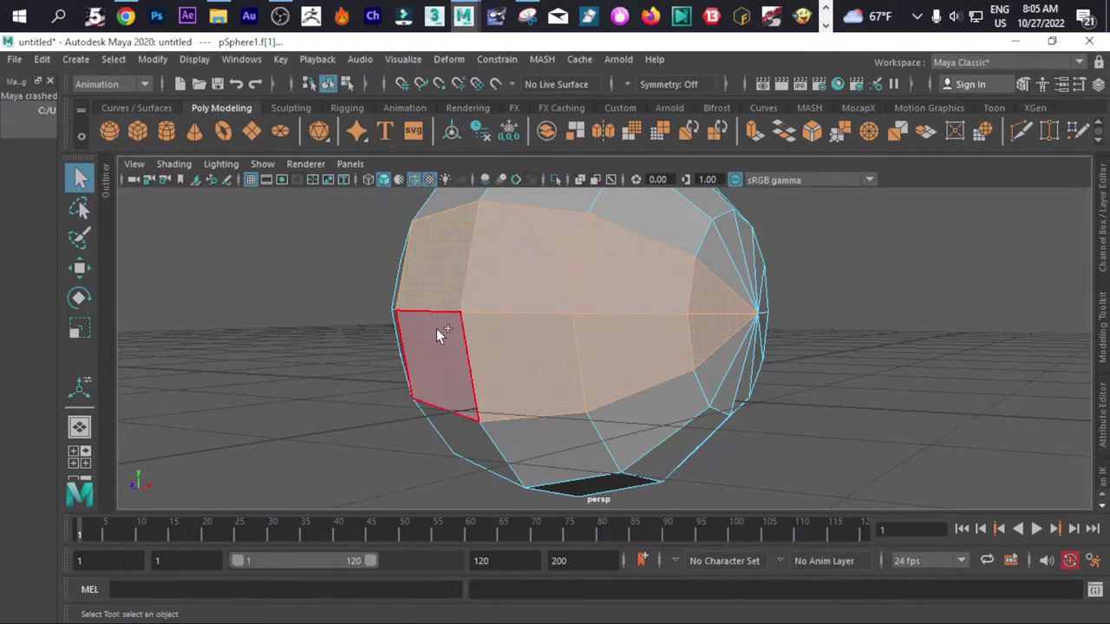
left_click(440, 332, "shift")
Add the far pole face and a neighbouring face to the selection.
left_click_drag(275, 331, 433, 316, "alt")
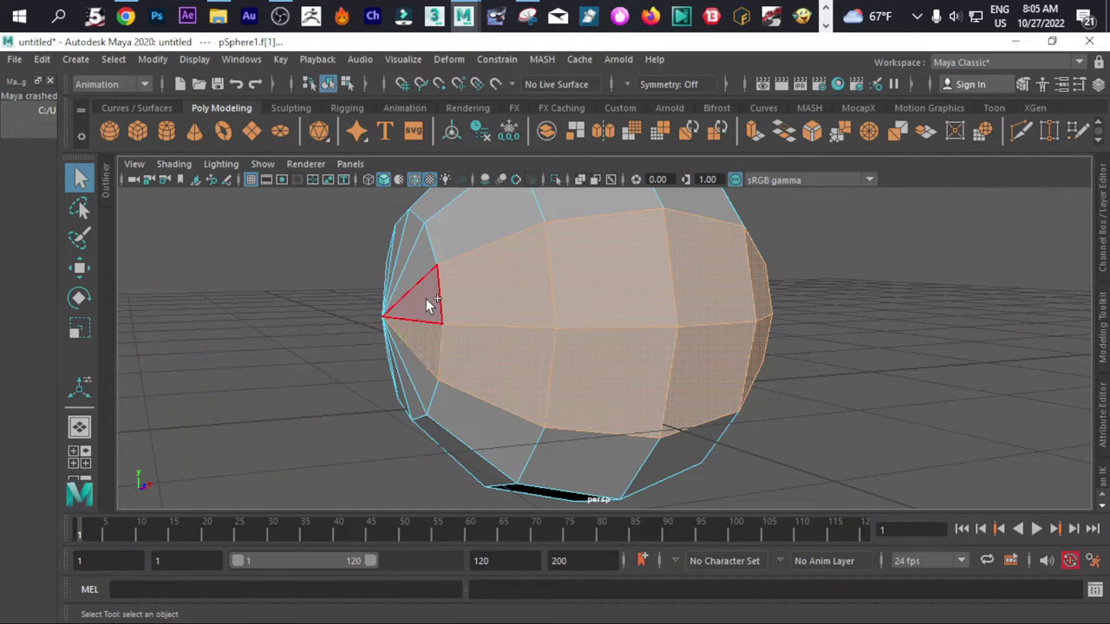
left_click(431, 315, "shift")
left_click_drag(431, 315, 643, 361, "alt")
left_click(680, 374, "ctrl")
Clear the face selection and switch the sphere to edge mode.
left_click_drag(409, 361, 712, 367, "alt")
scroll(793, 360, "down", 4)
scroll(720, 367, "up", 4)
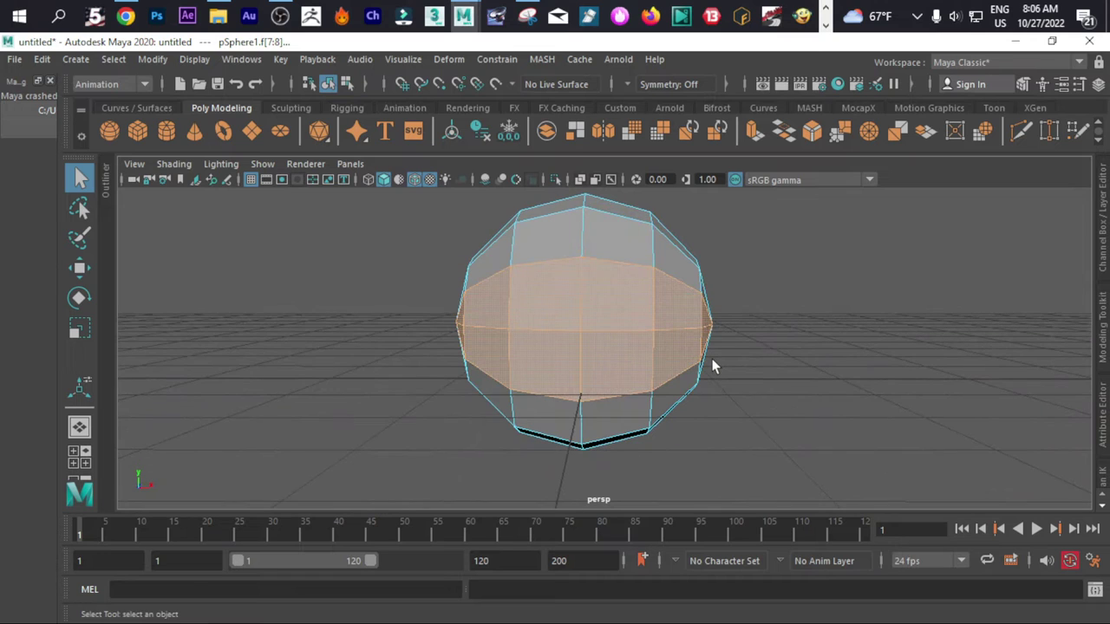
left_click(713, 367)
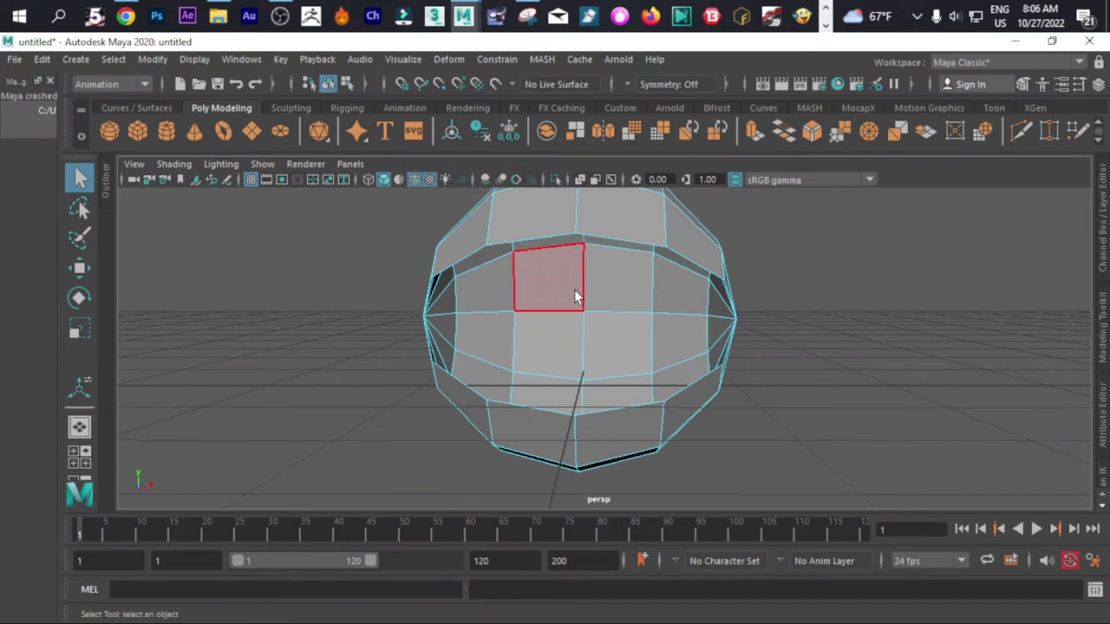
right_click_drag(575, 160, 579, 120)
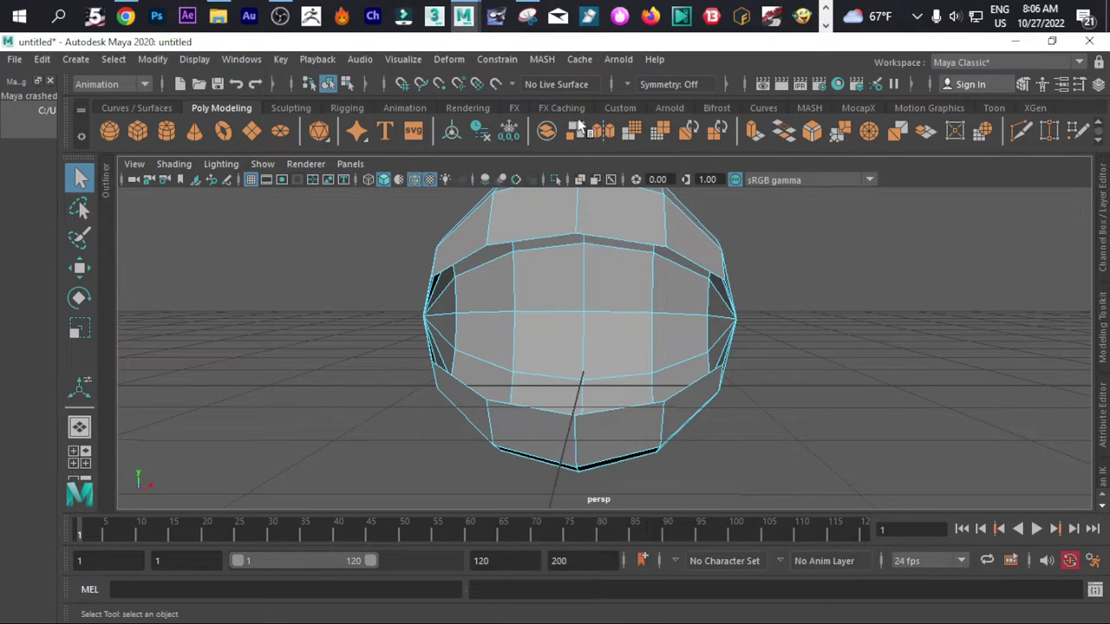
Extrude the selected edge loop and scale the ring inward.
left_click_drag(620, 280, 656, 260, "alt")
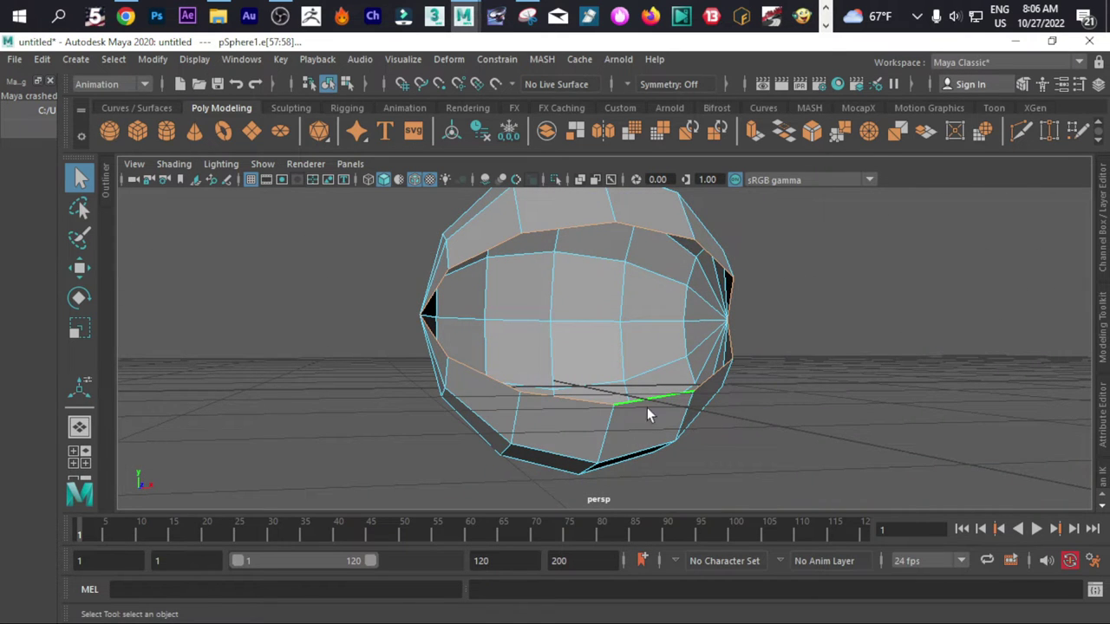
left_click_drag(648, 415, 832, 418, "alt")
scroll(830, 421, "up", 2)
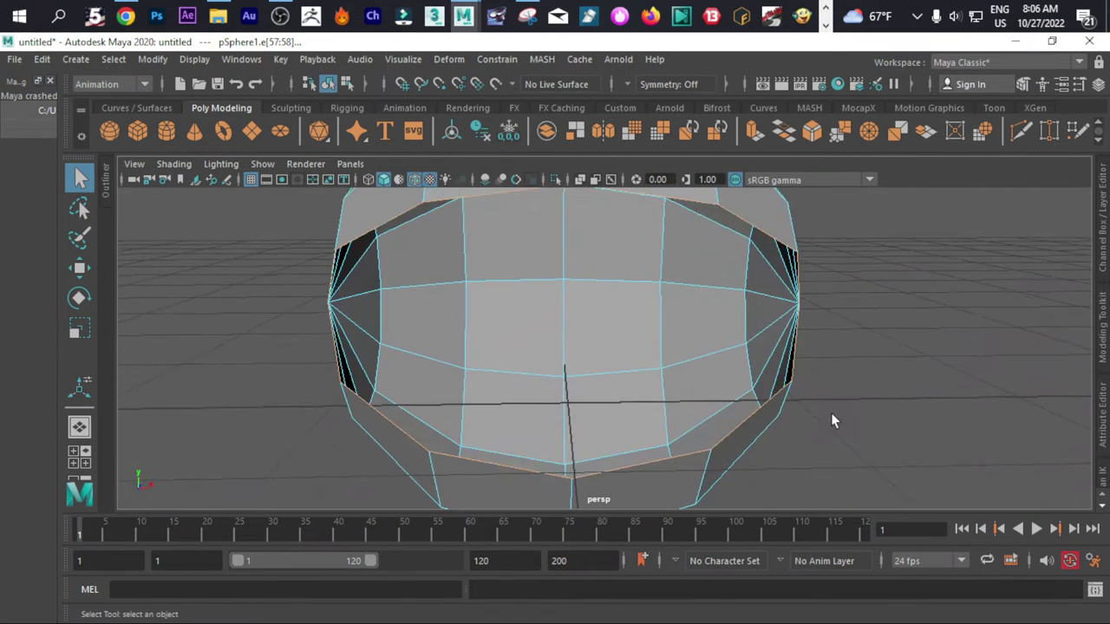
scroll(830, 413, "down", 3)
key("ctrl+e")
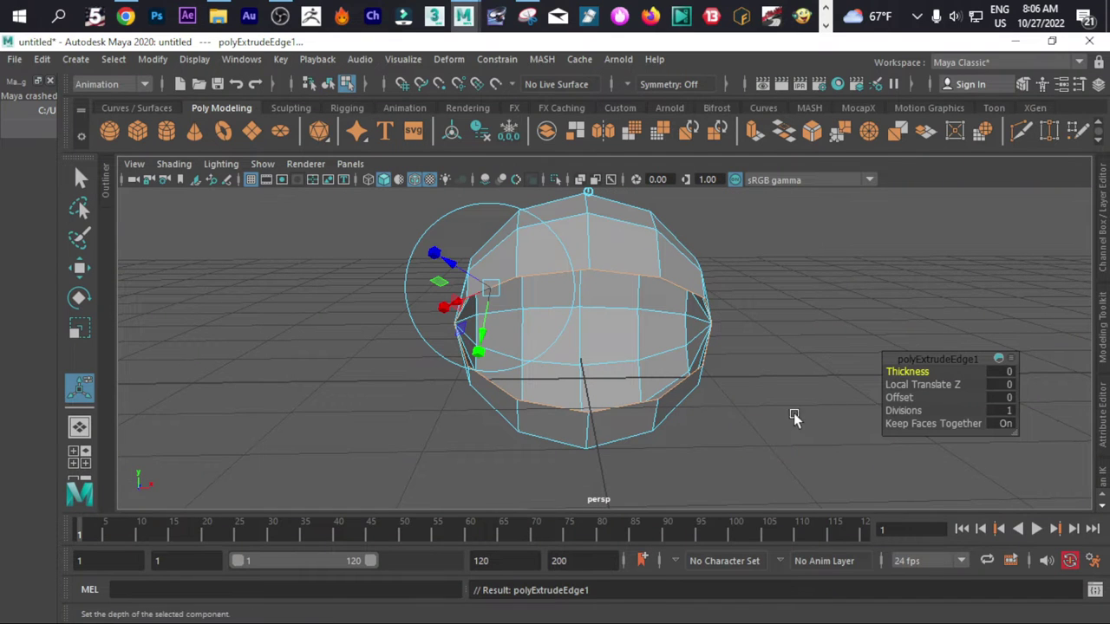
key("r")
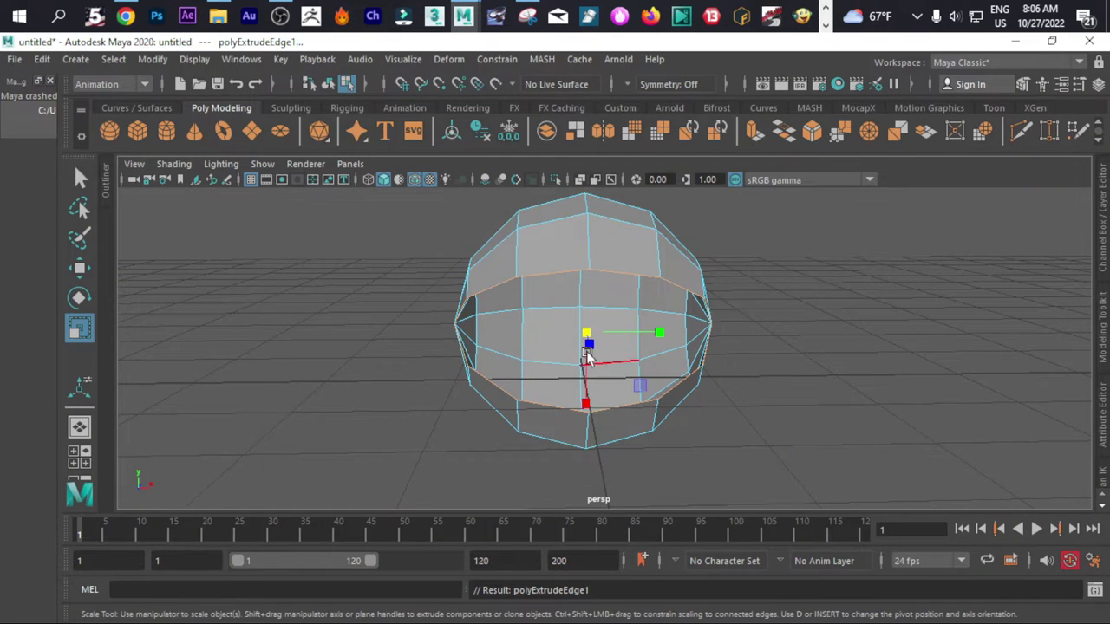
left_click_drag(589, 340, 574, 347)
left_click_drag(572, 391, 653, 343, "alt")
Slide the extruded edge ring along X, then return to Object Mode.
key("w")
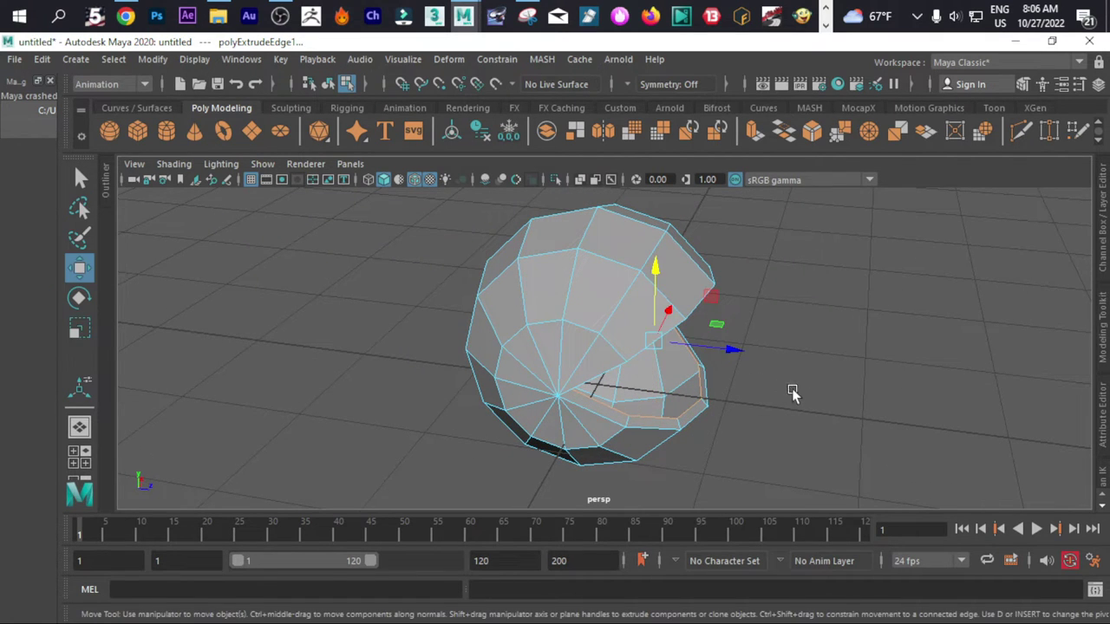
left_click_drag(744, 353, 691, 378)
scroll(688, 379, "down", 3)
scroll(668, 359, "up", 2)
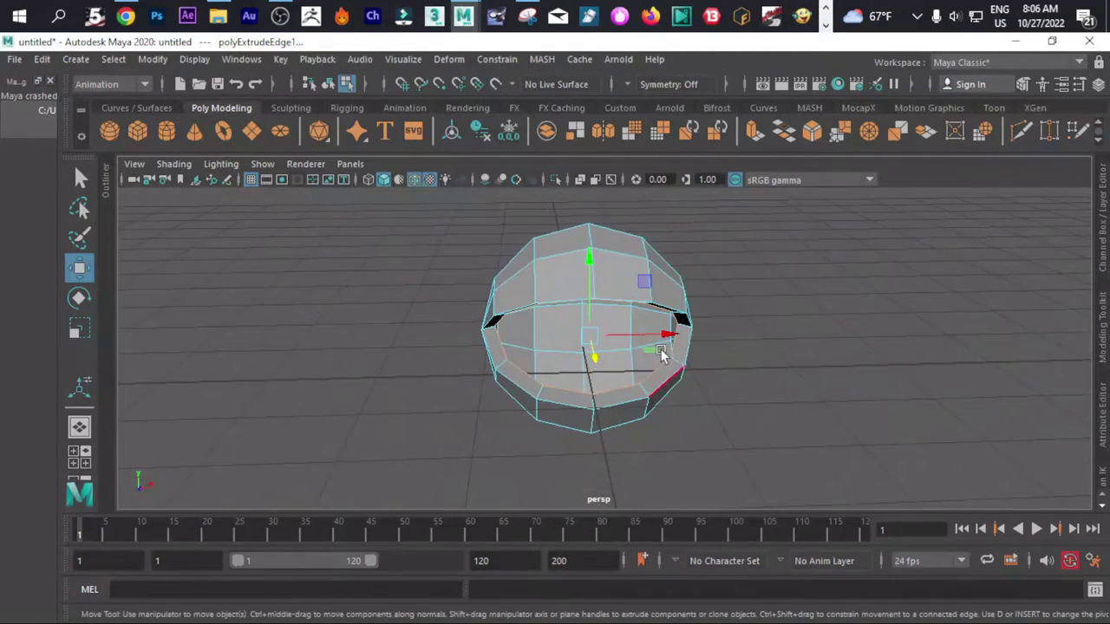
right_click_drag(620, 314, 677, 142)
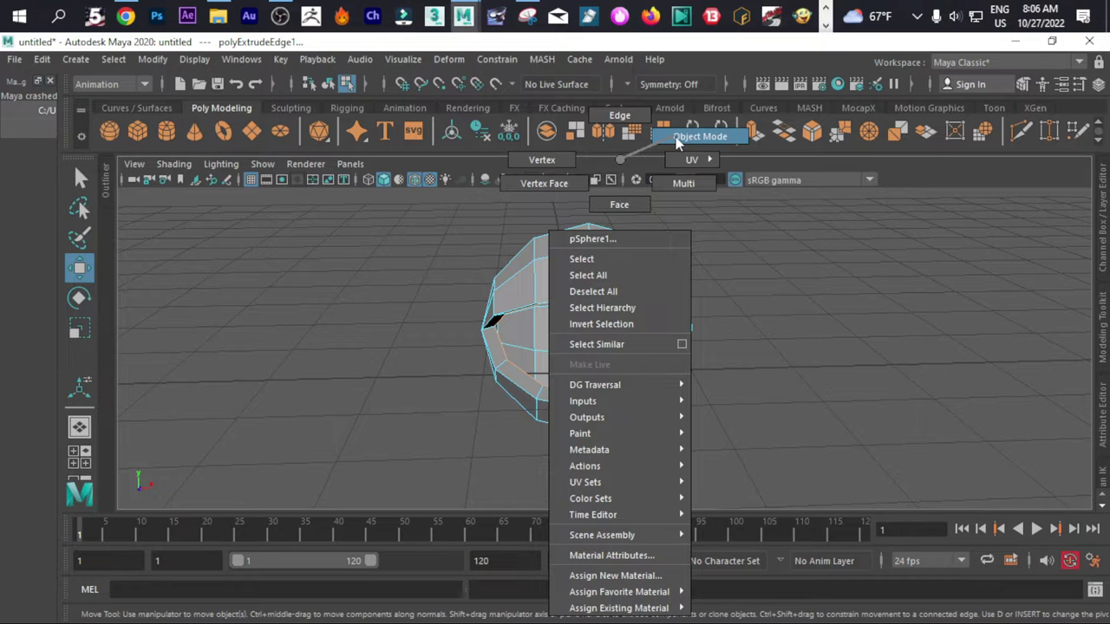
Duplicate the lidded sphere and move the copy to the right along X.
right_click_drag(677, 143, 677, 143)
left_click_drag(760, 339, 720, 424, "alt")
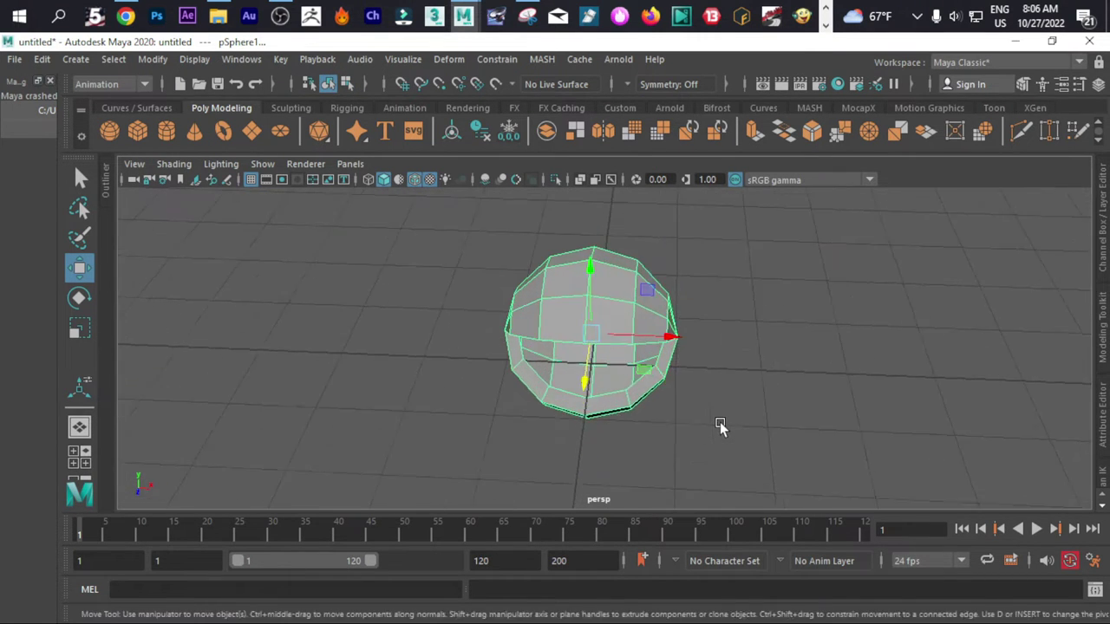
scroll(721, 425, "up", 3)
scroll(721, 425, "down", 2)
scroll(720, 425, "up", 3)
scroll(721, 425, "down", 3)
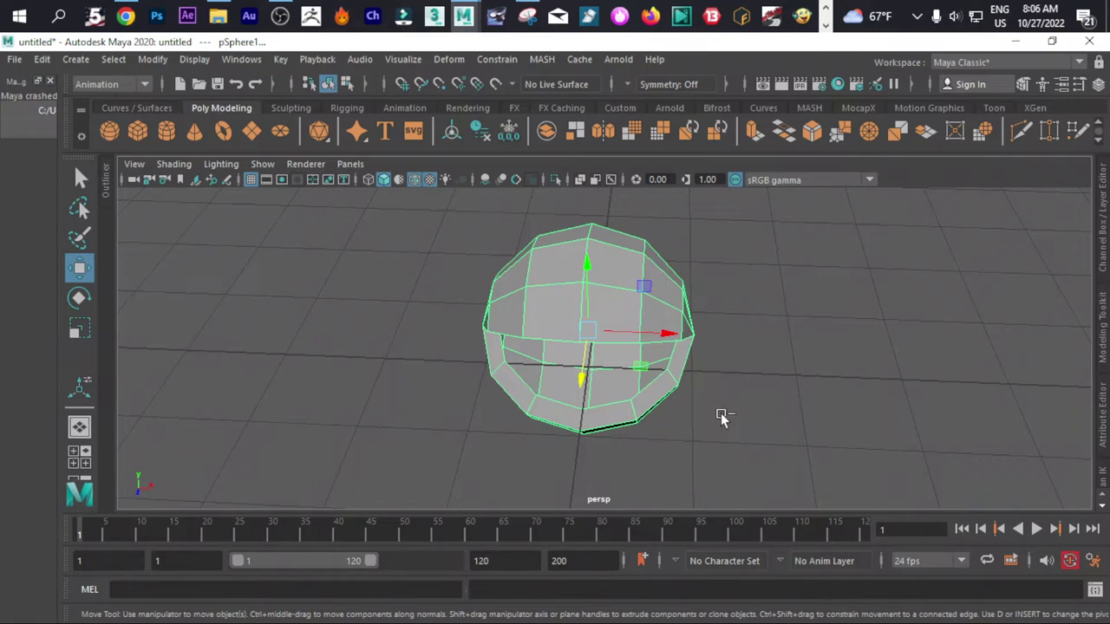
key("ctrl+d")
middle_click_drag(724, 416, 886, 320)
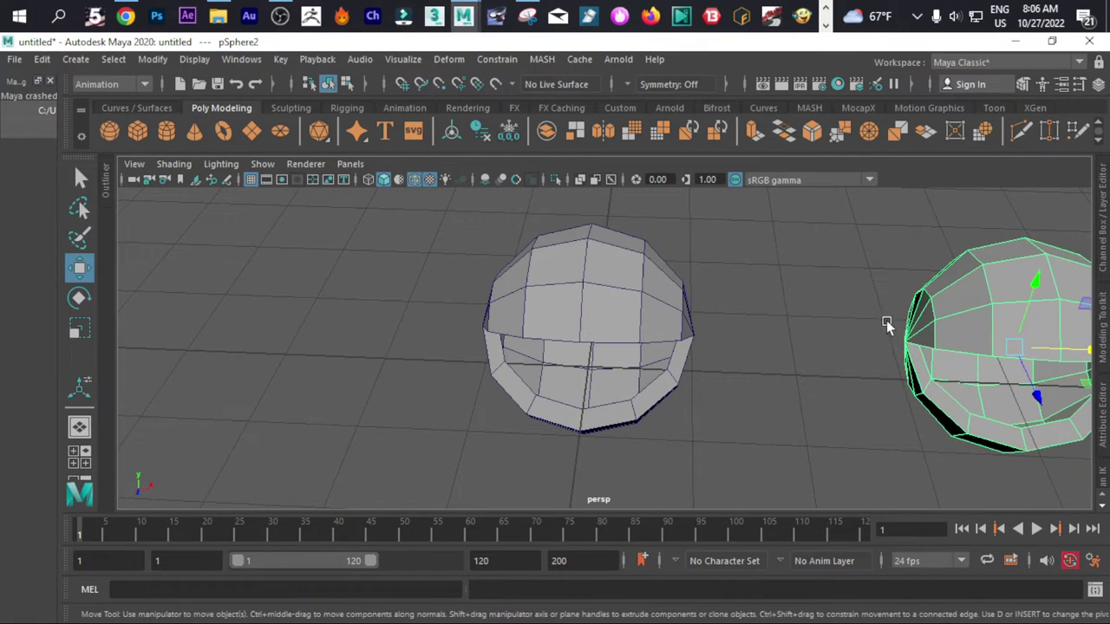
scroll(886, 319, "down", 3)
Select the left sphere and switch it to vertex editing.
left_click_drag(823, 356, 665, 394, "alt")
scroll(710, 381, "up", 3)
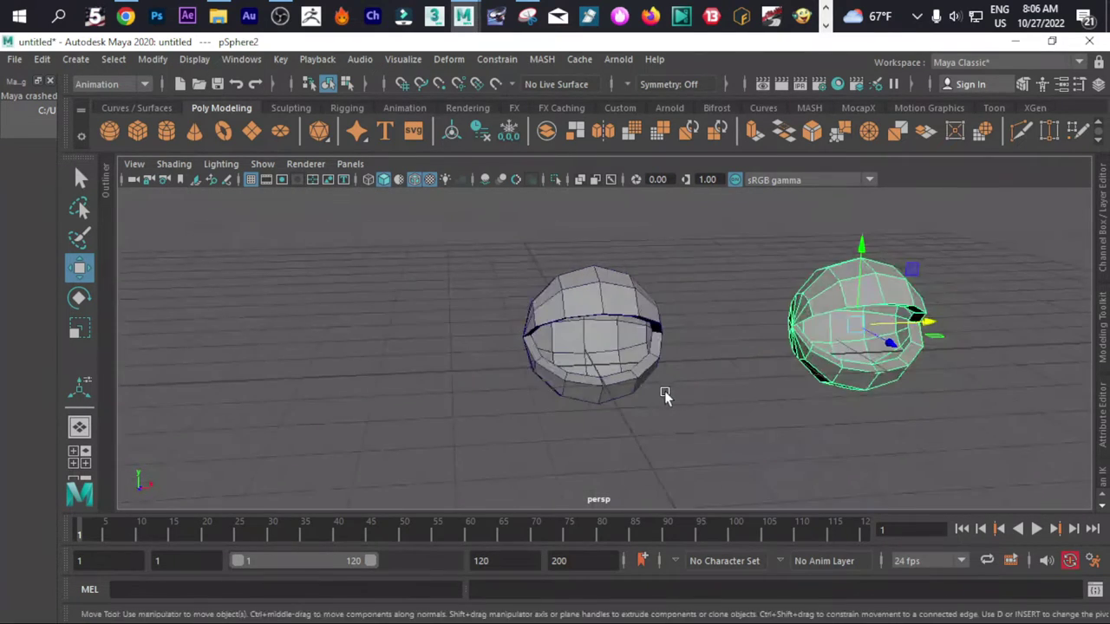
scroll(663, 392, "up", 3)
left_click(583, 265)
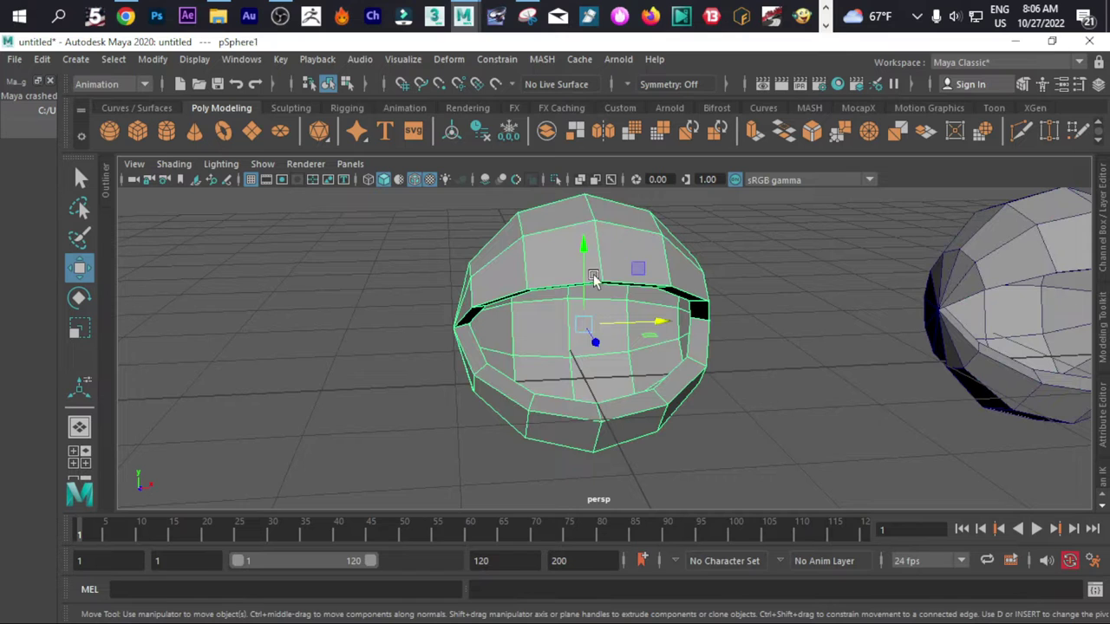
right_click_drag(609, 275, 531, 160)
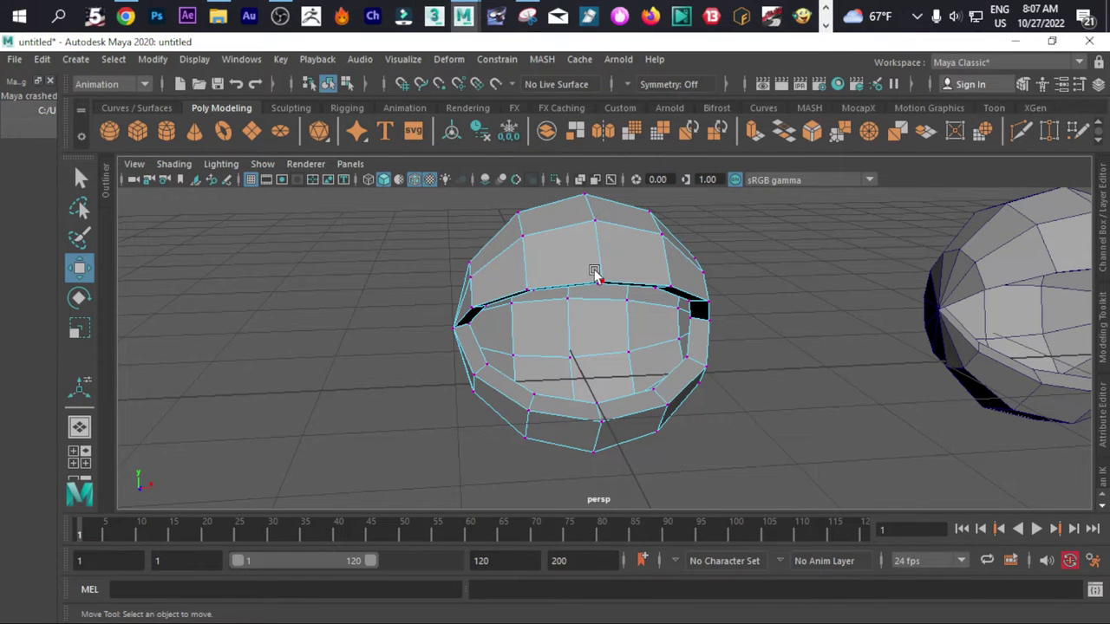
Maximize the side view and marquee-select the vertices along the lid opening.
key("space")
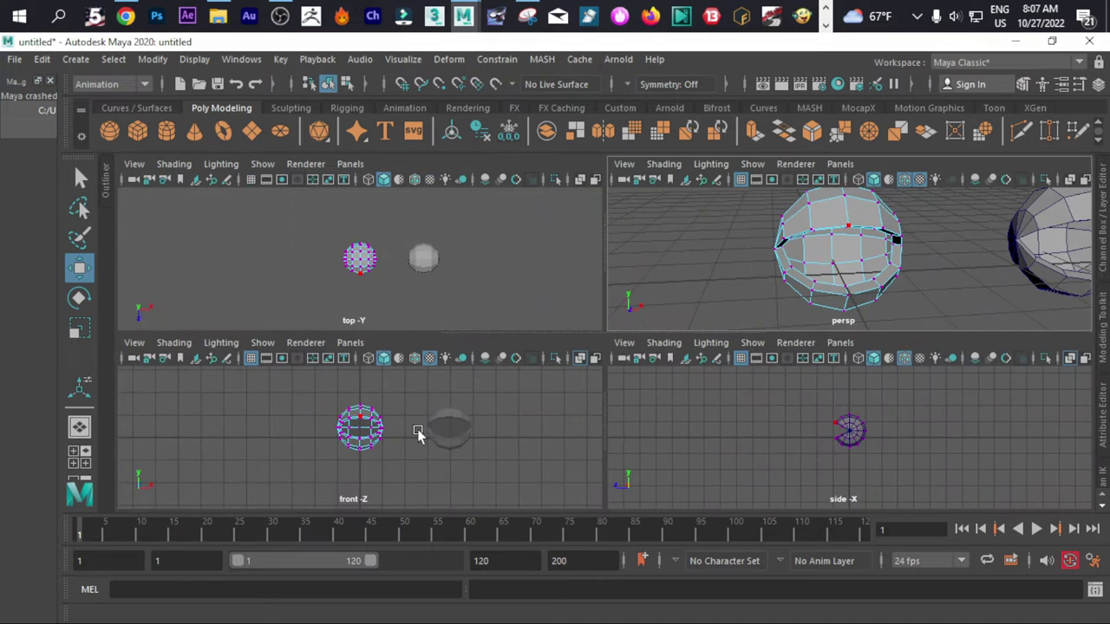
key("space")
scroll(775, 402, "up", 5)
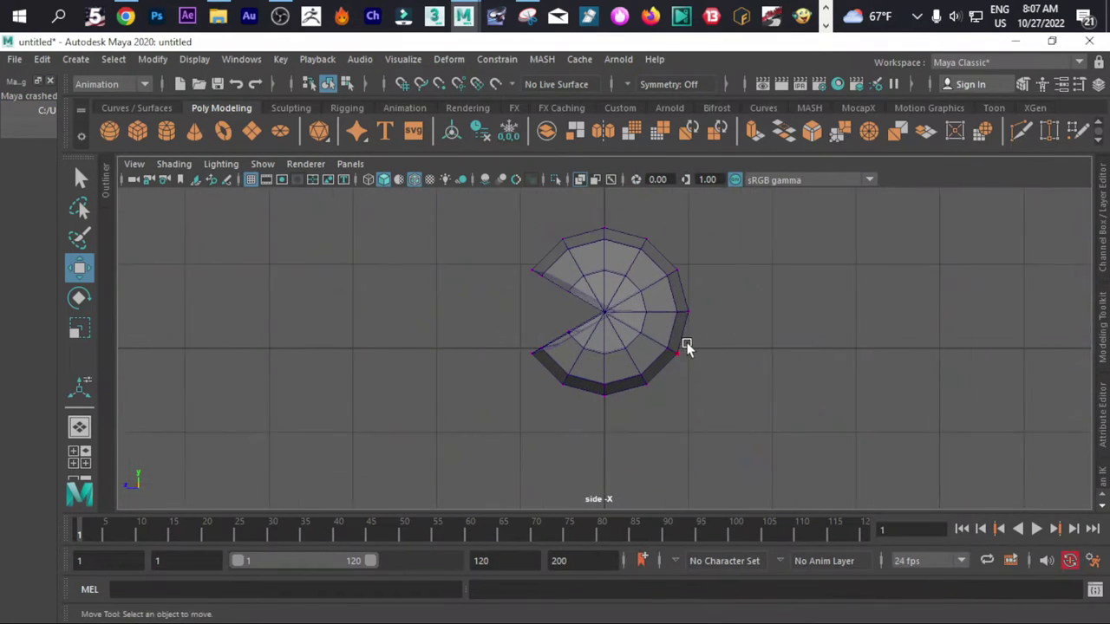
middle_click_drag(658, 291, 685, 373, "alt")
scroll(685, 374, "up", 3)
right_click_drag(595, 159, 518, 161)
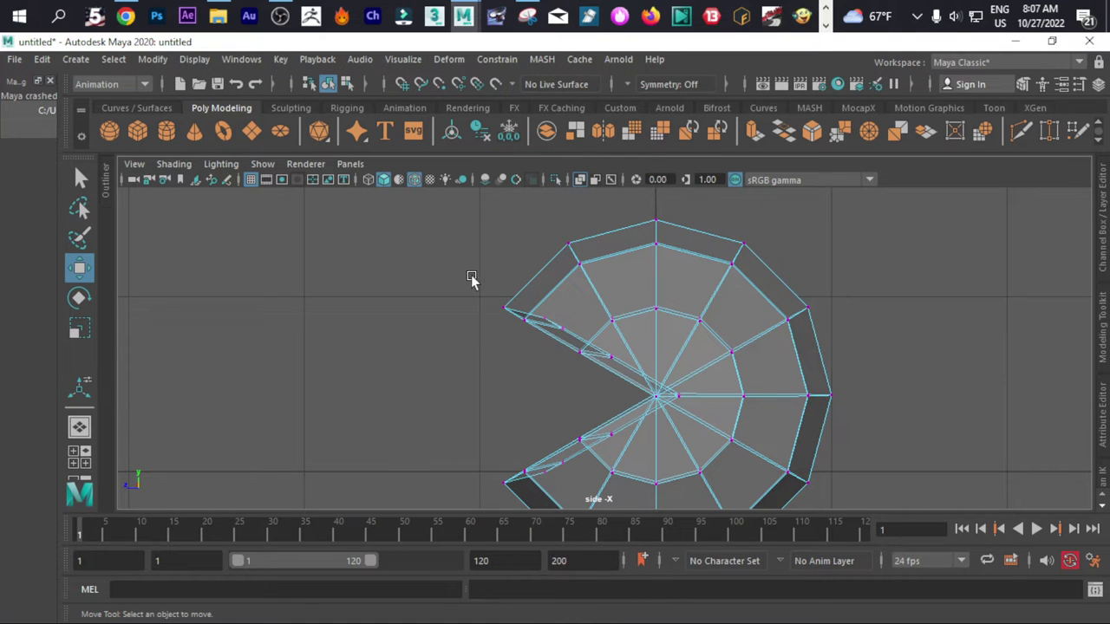
left_click_drag(495, 289, 589, 397)
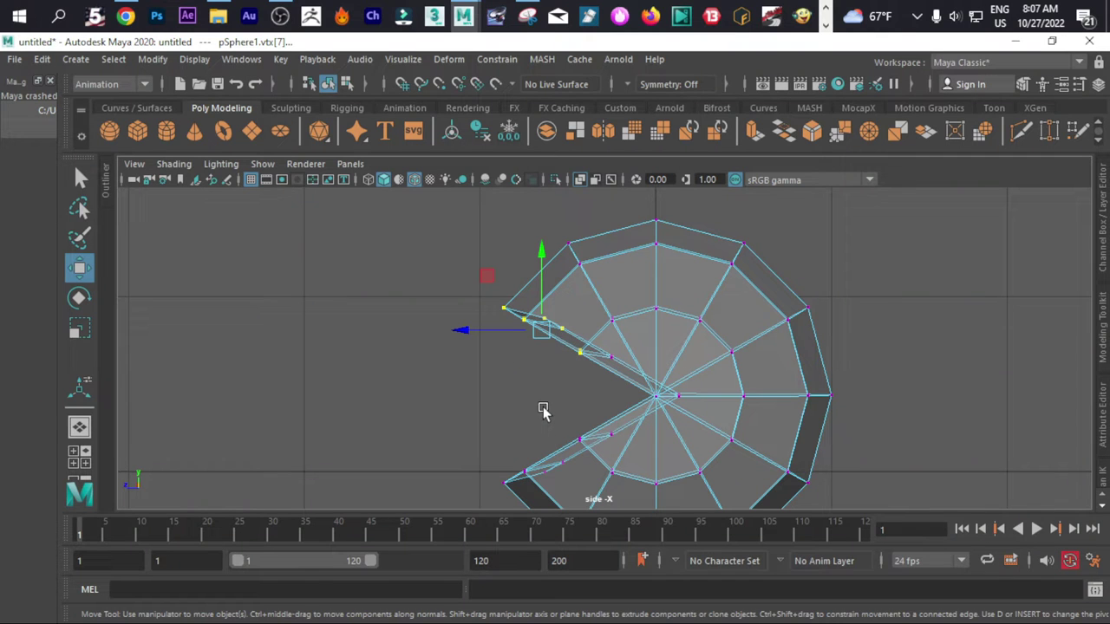
Move and rotate the lid vertices downward, then pull the top-left vertices down-left.
left_click_drag(543, 335, 496, 417)
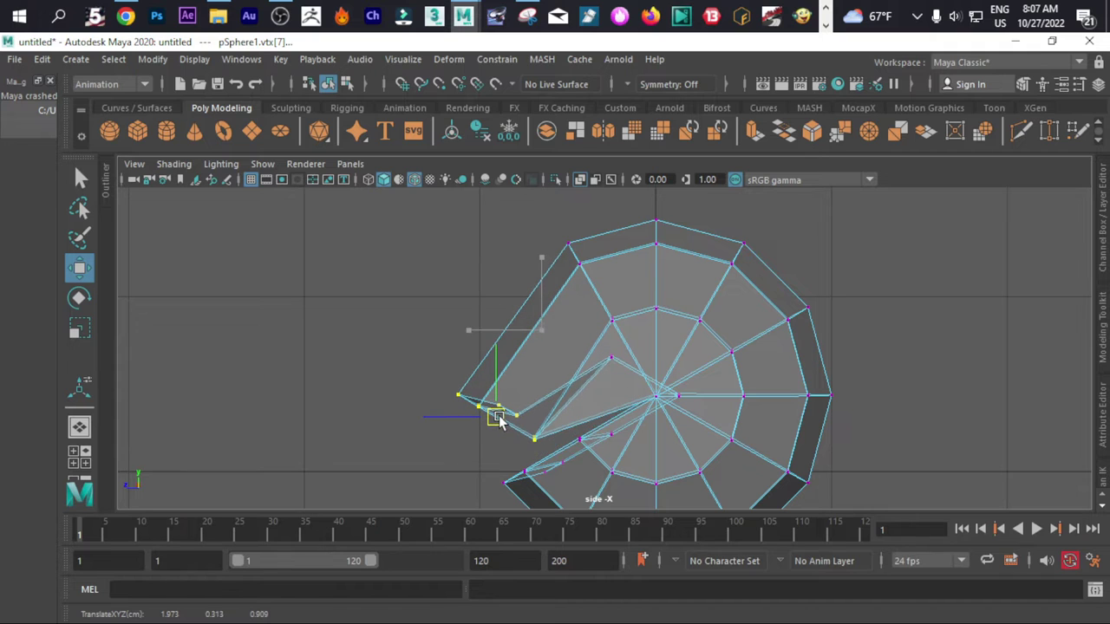
key("e")
left_click_drag(555, 372, 508, 341)
key("w")
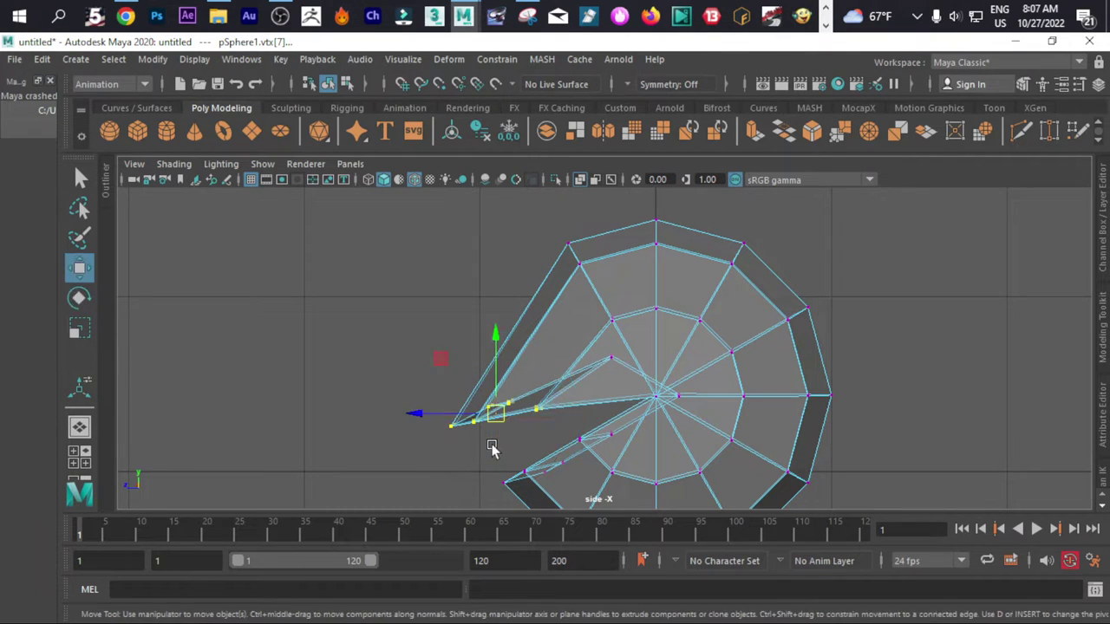
left_click_drag(492, 422, 537, 470)
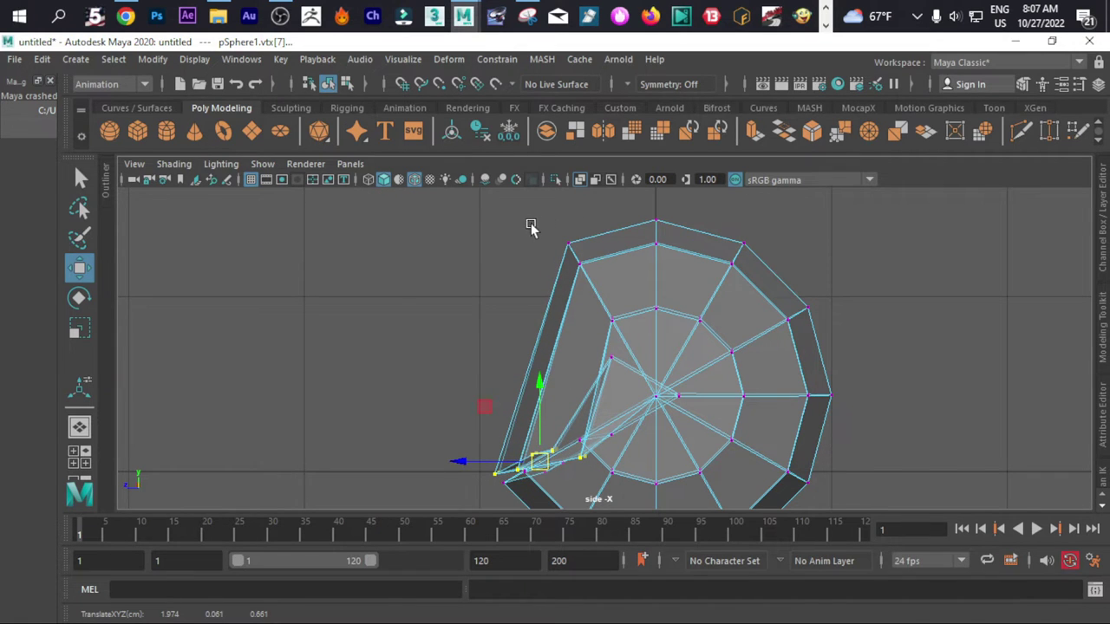
left_click_drag(531, 227, 583, 314)
left_click_drag(552, 264, 500, 305)
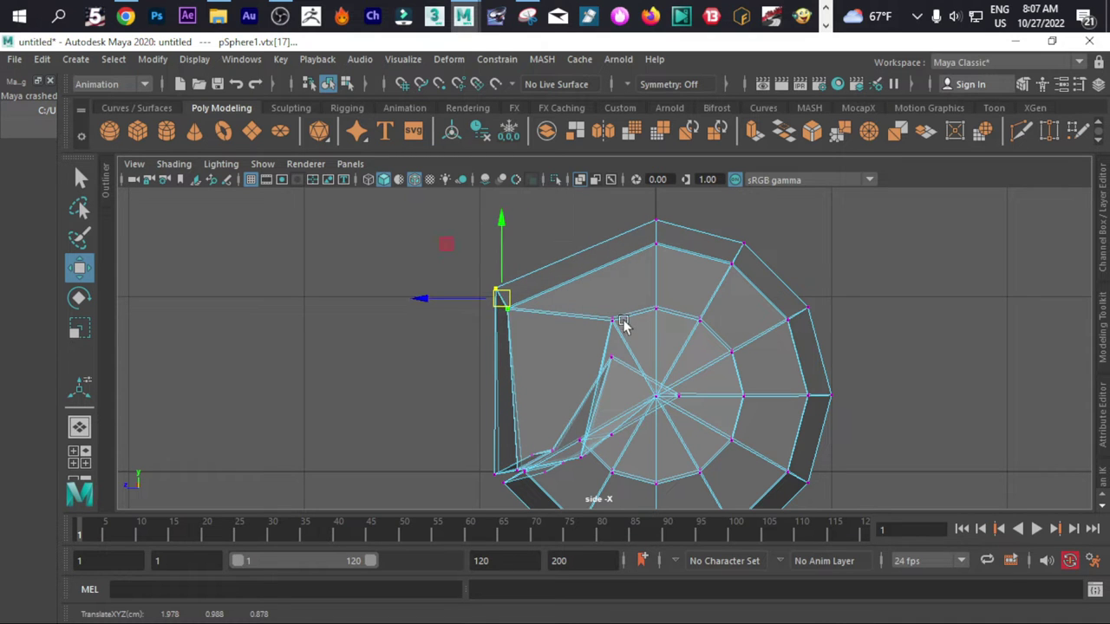
key("space")
key("space")
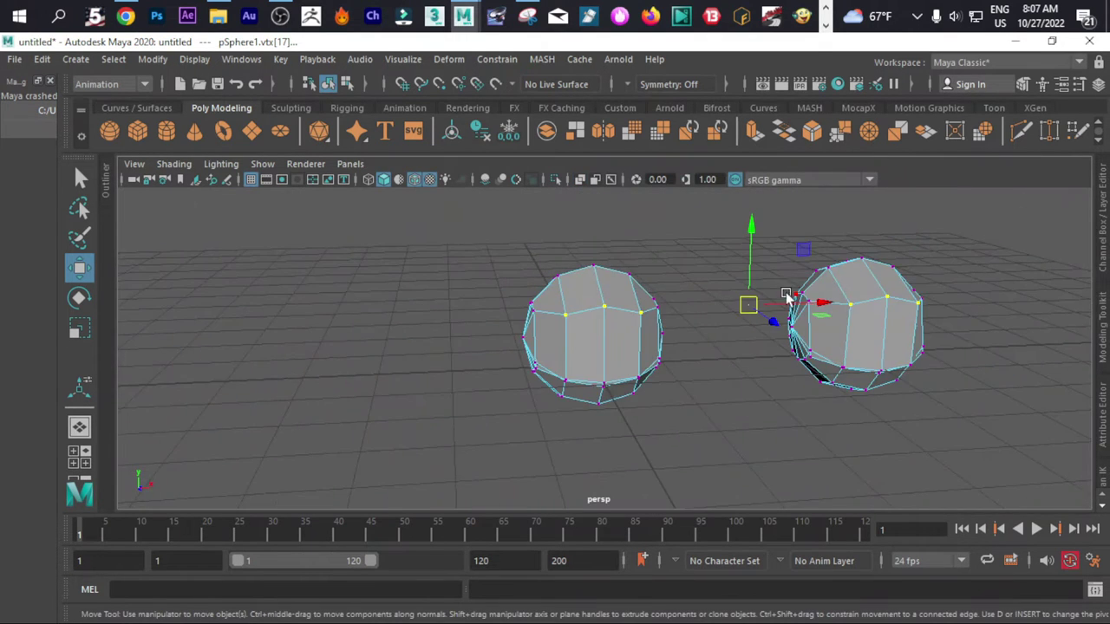
In the maximized side view, raise one vertex and pull vtx[57] down-left.
left_click_drag(786, 294, 654, 347, "alt")
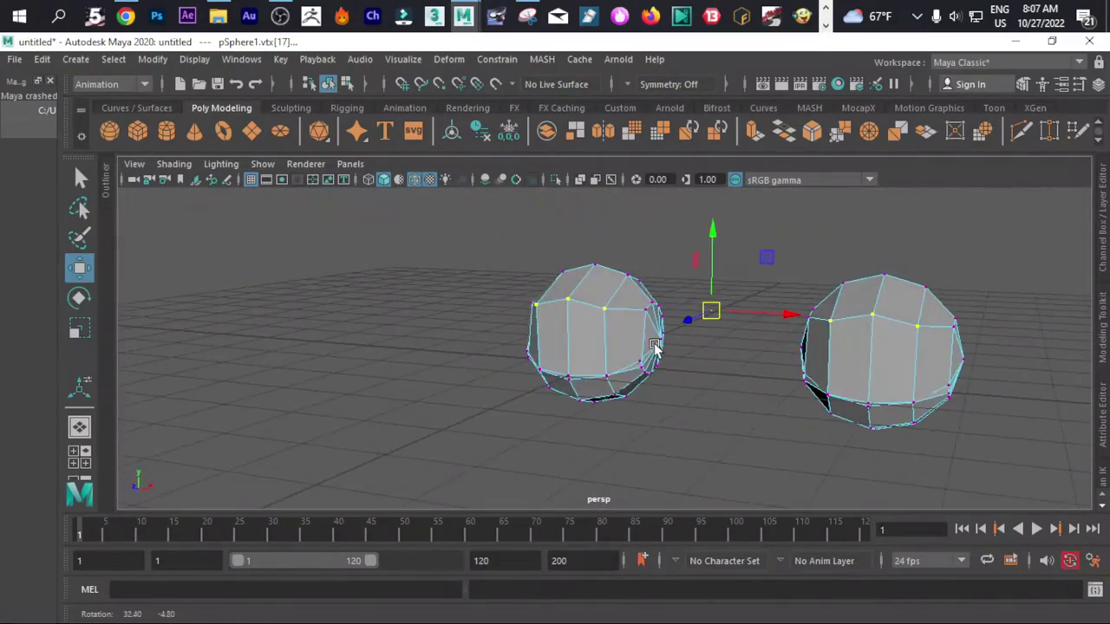
key("space")
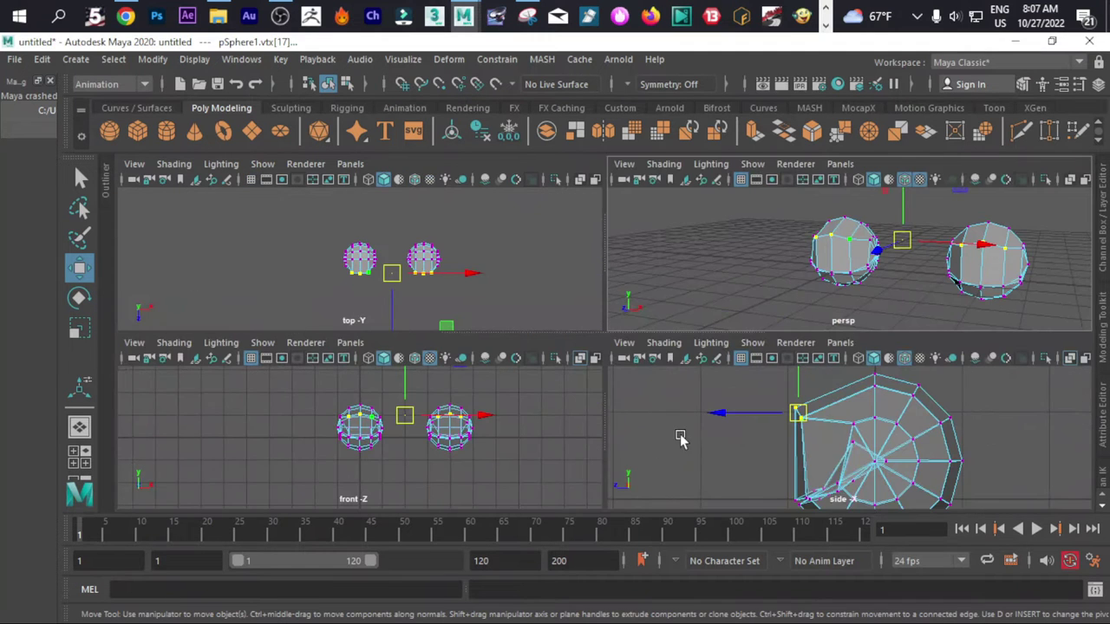
key("space")
scroll(743, 379, "down", 6)
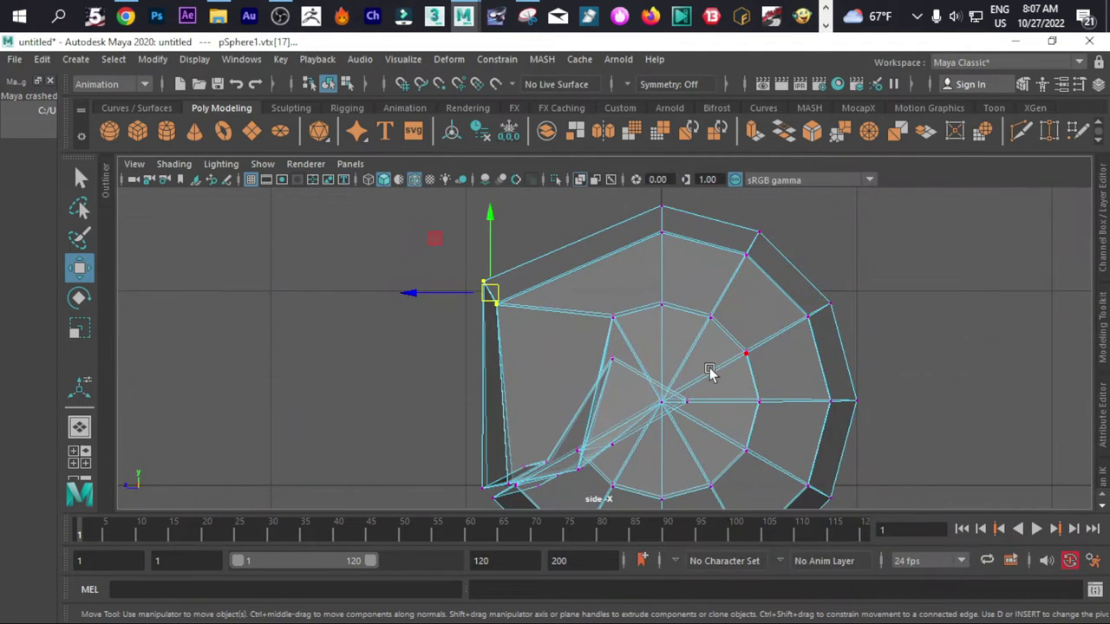
left_click(569, 334)
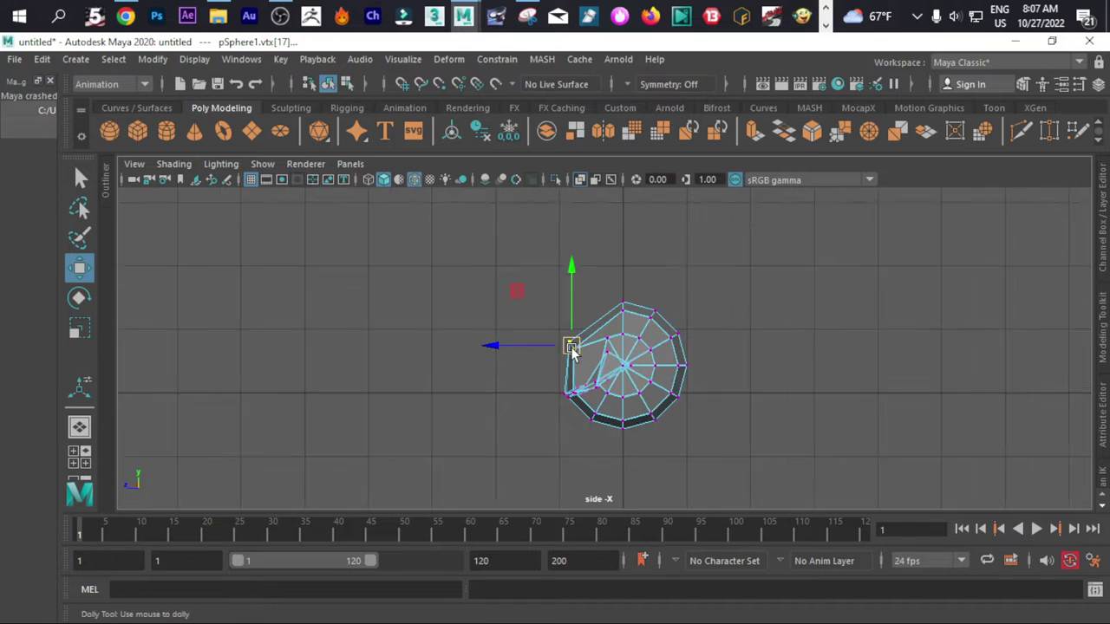
scroll(572, 347, "up", 4)
left_click_drag(545, 343, 541, 318)
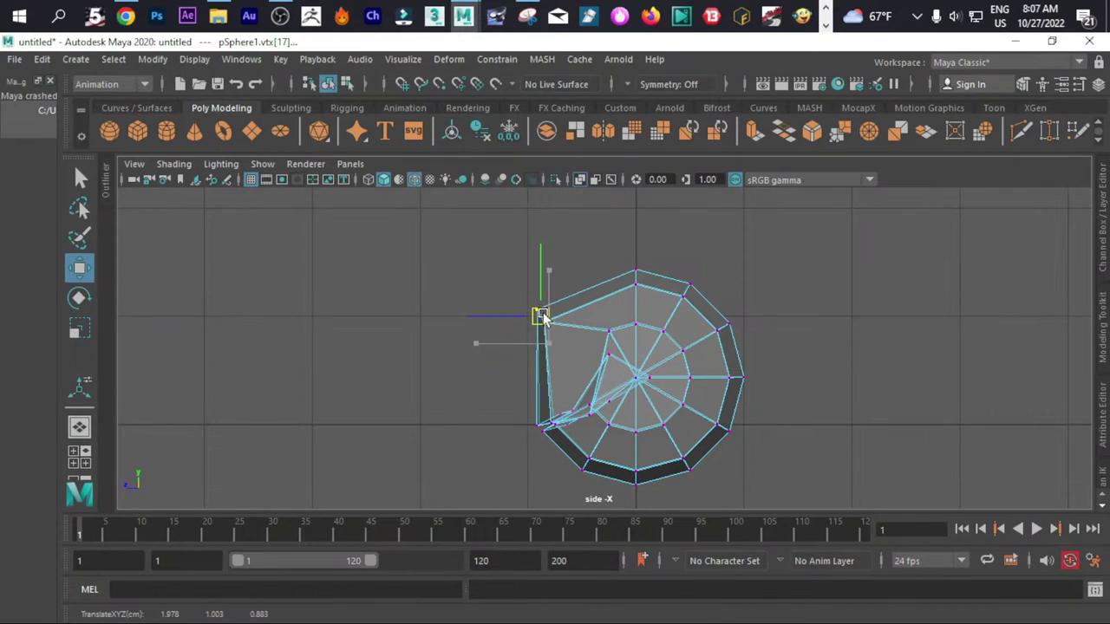
scroll(595, 372, "up", 4)
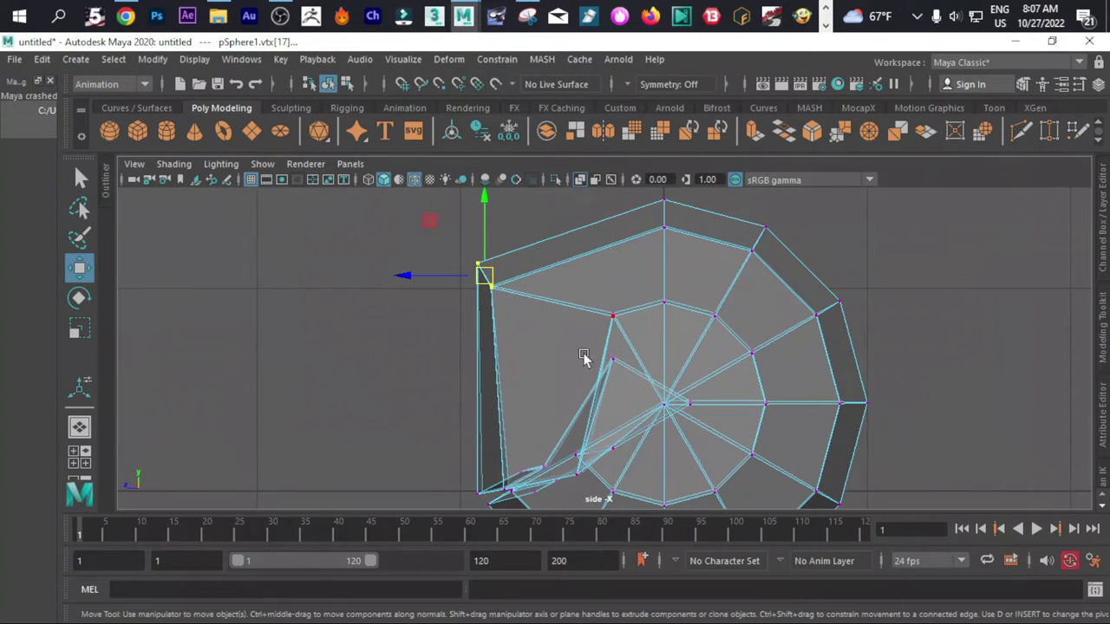
left_click_drag(626, 372, 589, 433)
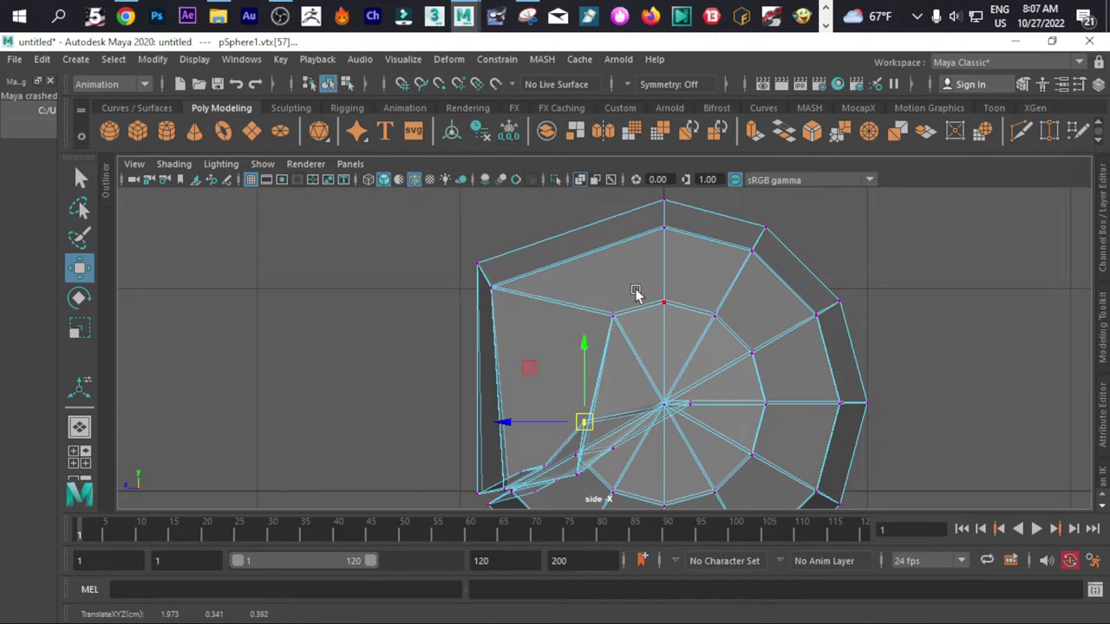
Move vtx[6] and the top-left corner vertex down-left and nudge vtx[17] down-right.
left_click_drag(636, 295, 567, 365)
left_click_drag(612, 314, 572, 345)
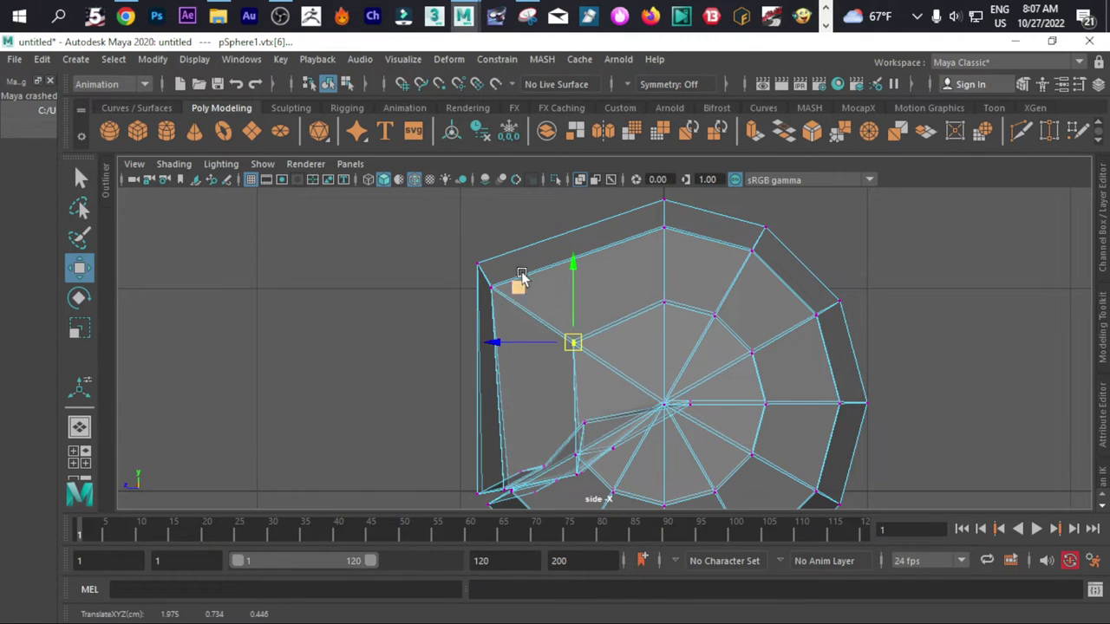
left_click_drag(533, 256, 494, 334)
left_click_drag(491, 286, 530, 317)
left_click(476, 264)
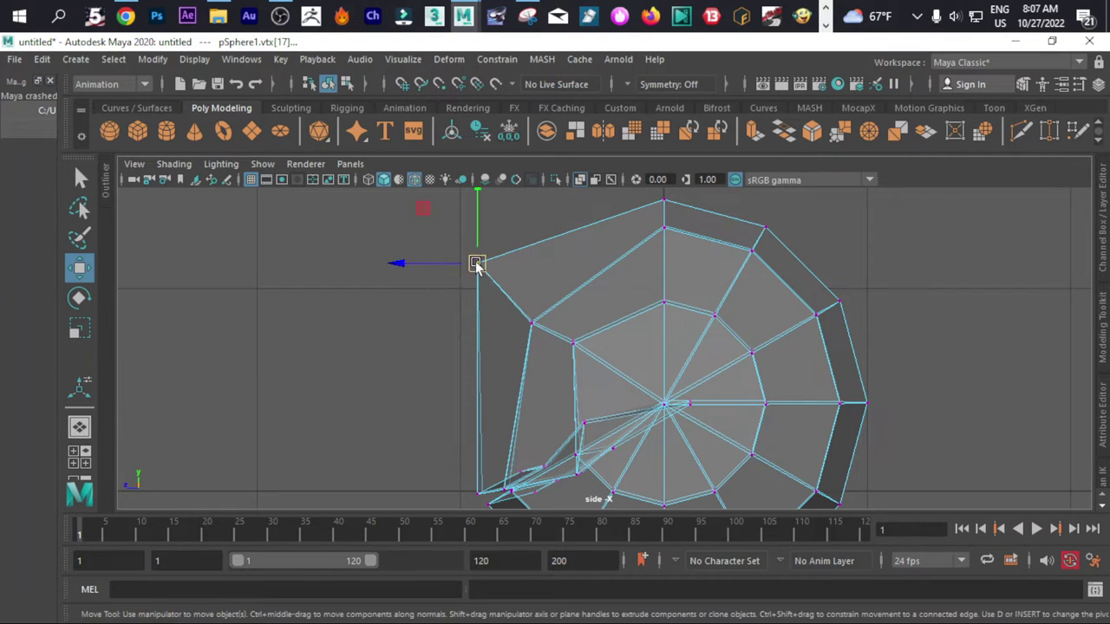
left_click_drag(476, 264, 460, 279)
middle_click_drag(657, 248, 649, 305, "alt")
left_click_drag(697, 214, 600, 262)
Move vtx[28] and vtx[6] up-right and nudge vtx[57] down-left.
left_click_drag(444, 307, 507, 377)
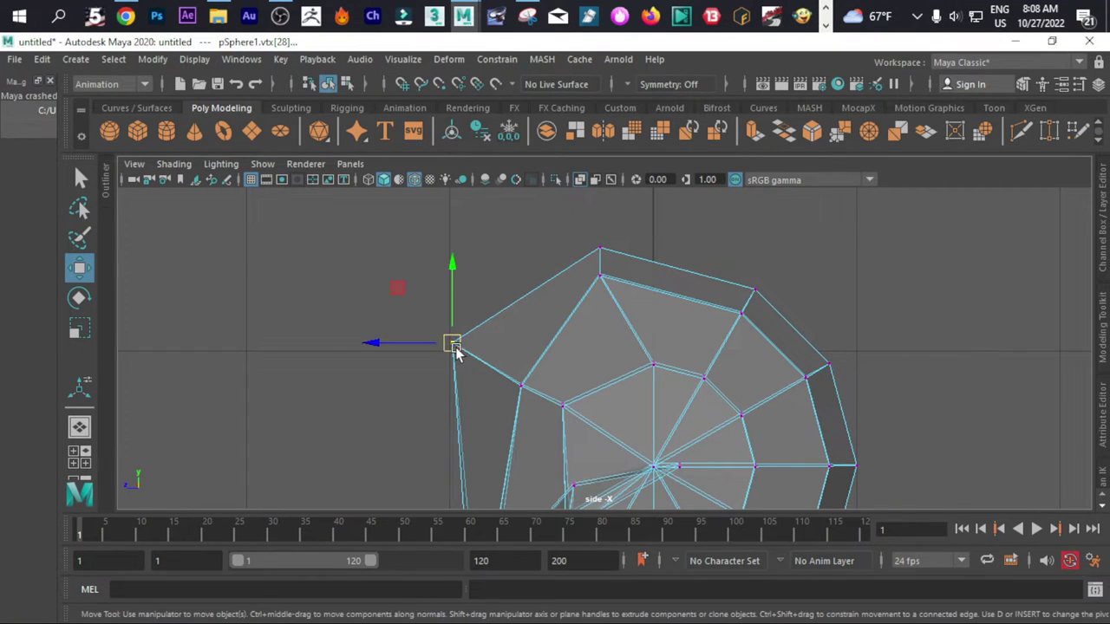
left_click_drag(453, 344, 481, 309)
left_click_drag(579, 341, 487, 433)
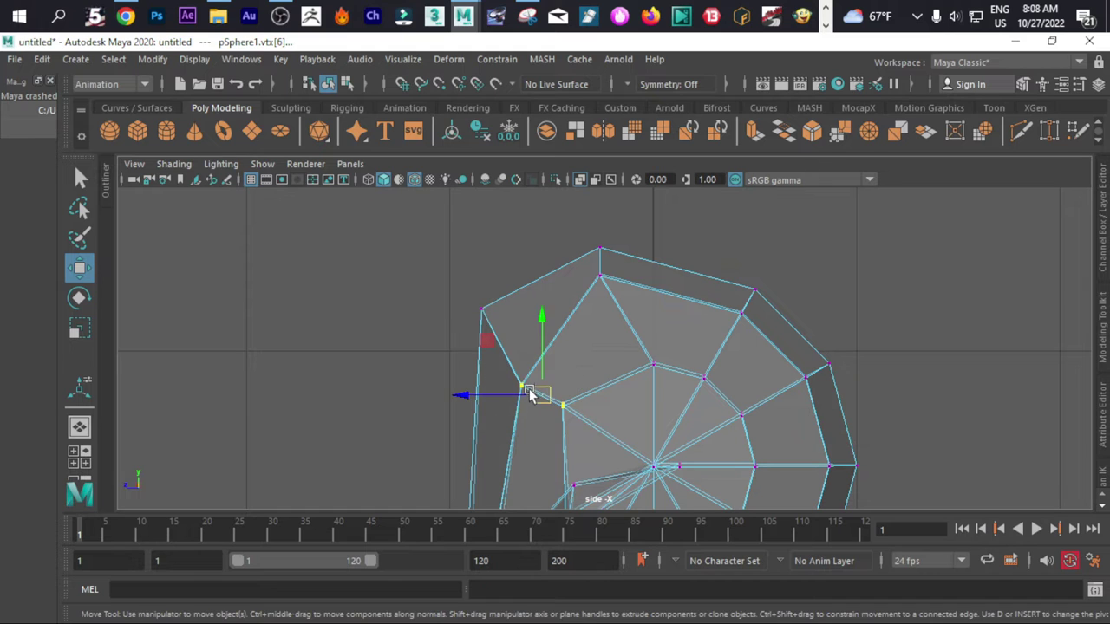
left_click_drag(532, 385, 550, 373)
scroll(561, 380, "up", 10)
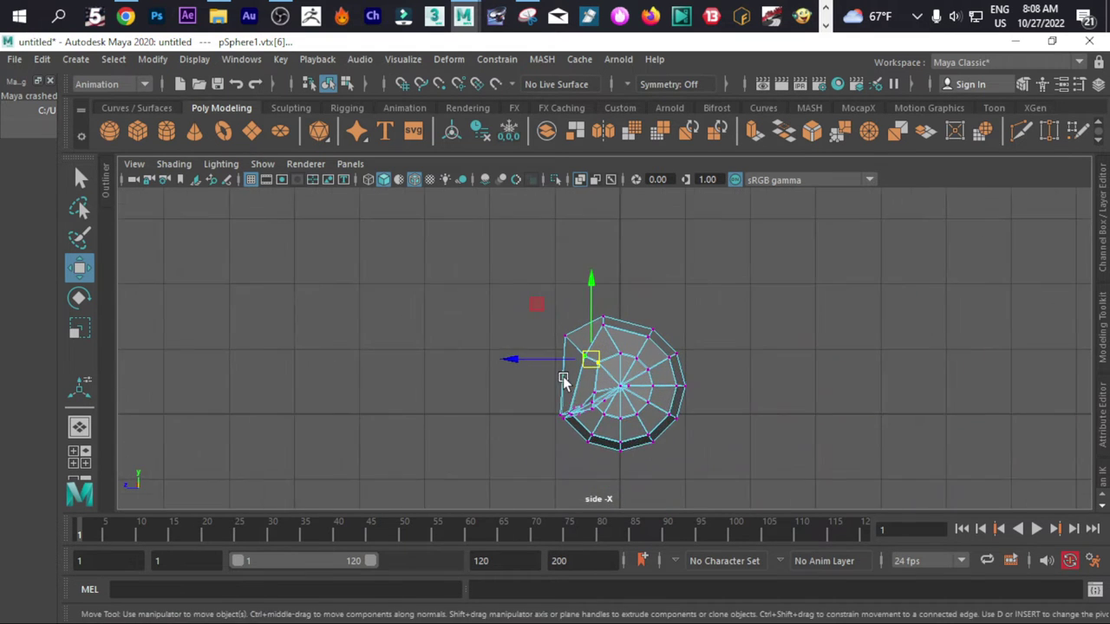
scroll(571, 338, "up", 1)
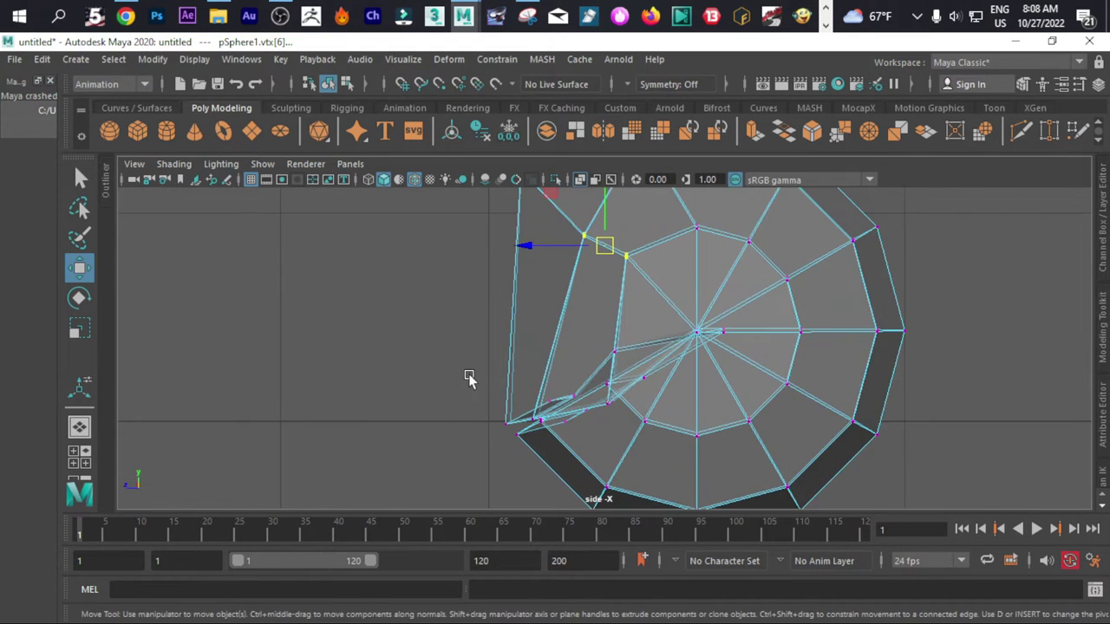
mouse_move(529, 384)
middle_mouse_down("alt")
mouse_move(535, 355)
mouse_move(526, 368)
middle_mouse_up("alt")
middle_click_drag(618, 329, 604, 359, "alt")
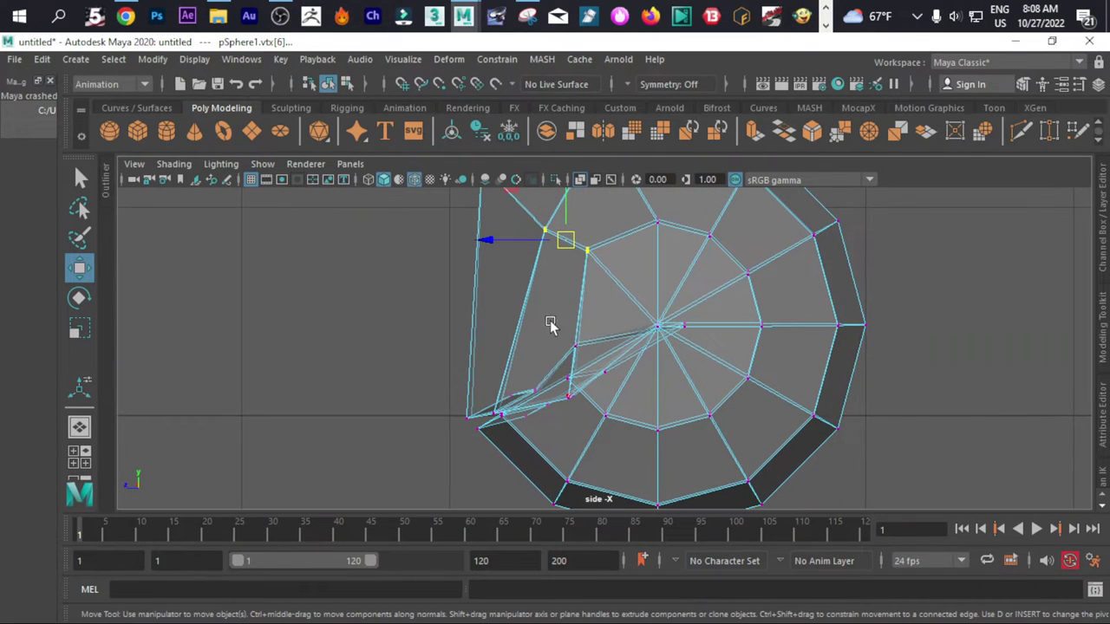
left_click(575, 345)
left_click_drag(575, 345, 560, 361)
Return to the maximized perspective view and tumble around the sphere.
scroll(585, 366, "down", 3)
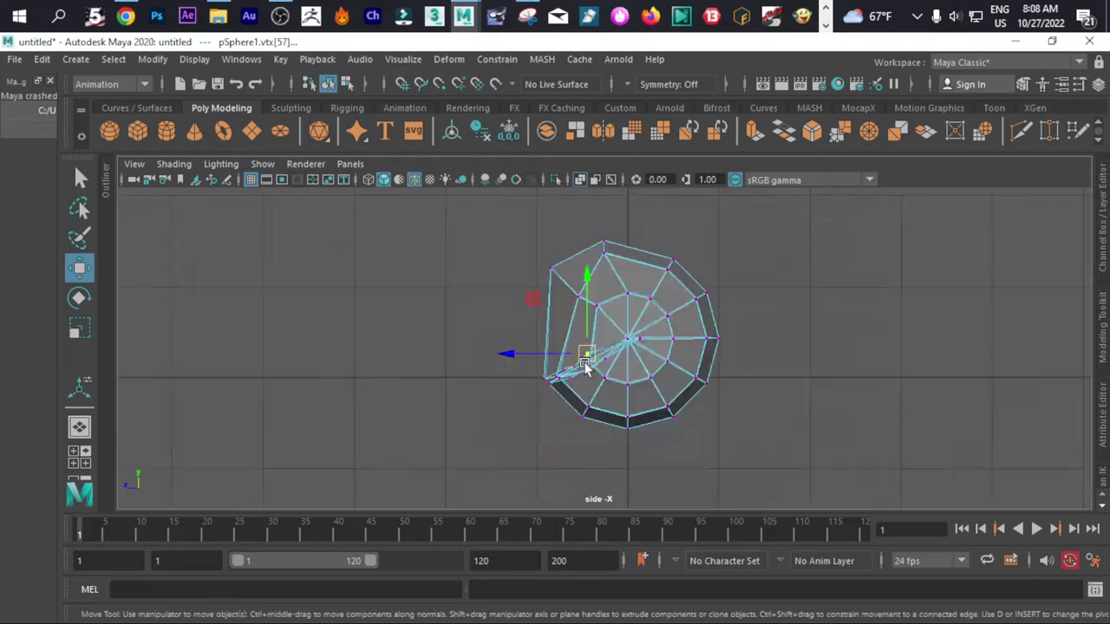
scroll(585, 365, "down", 2)
key("space")
key("space")
scroll(776, 296, "up", 3)
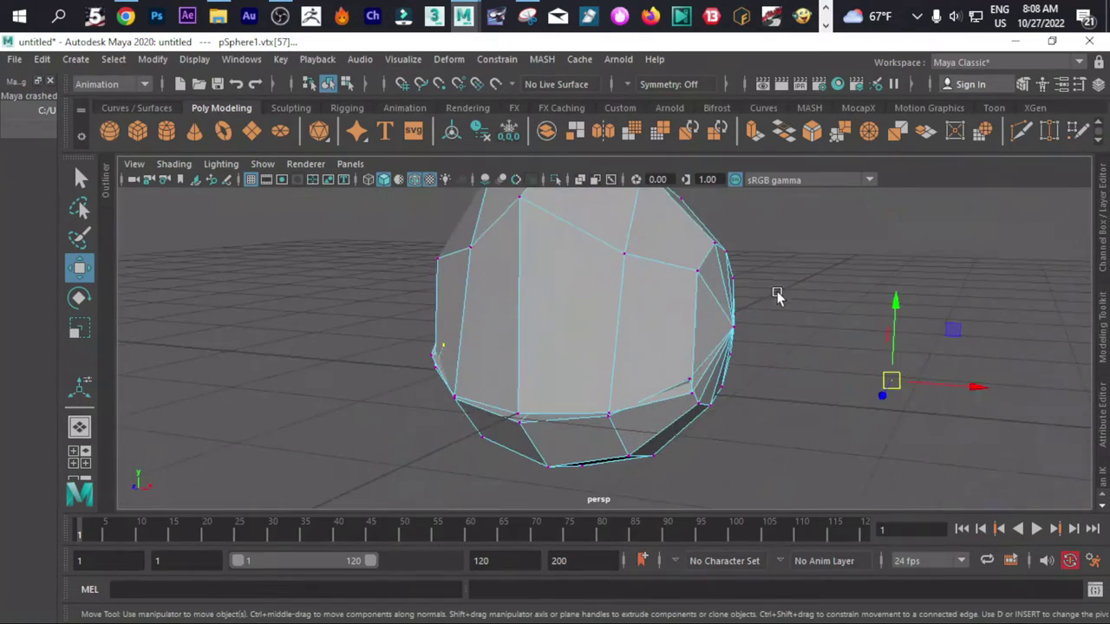
left_click_drag(776, 296, 647, 300, "alt")
Turn on smooth mesh preview and pull the right-side and top vertices down.
key("3")
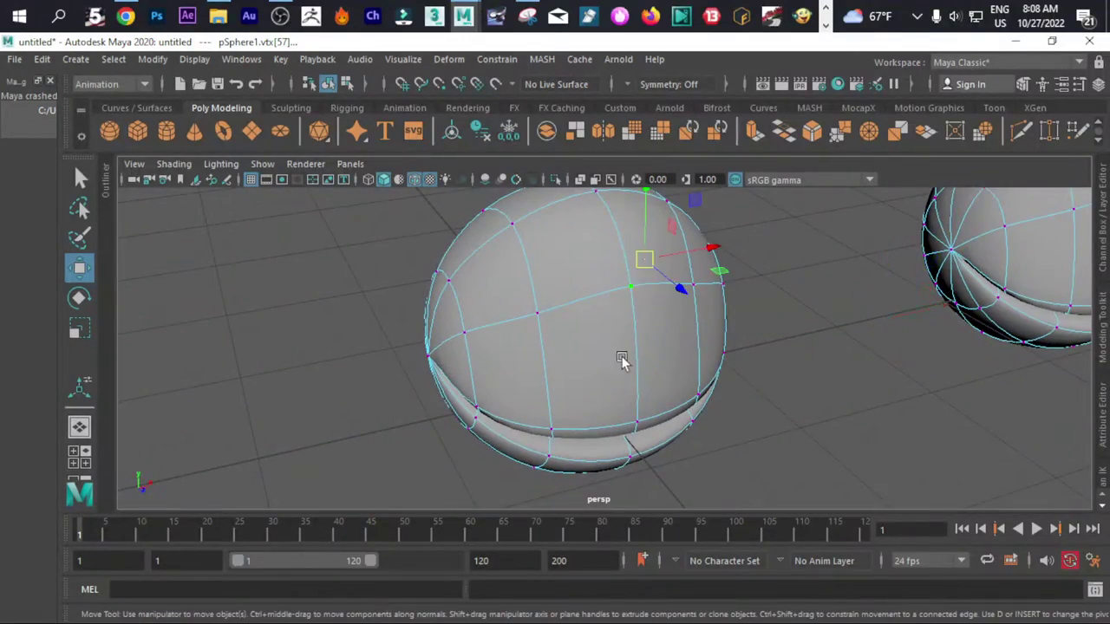
left_click_drag(621, 358, 713, 389, "alt")
left_click(681, 323)
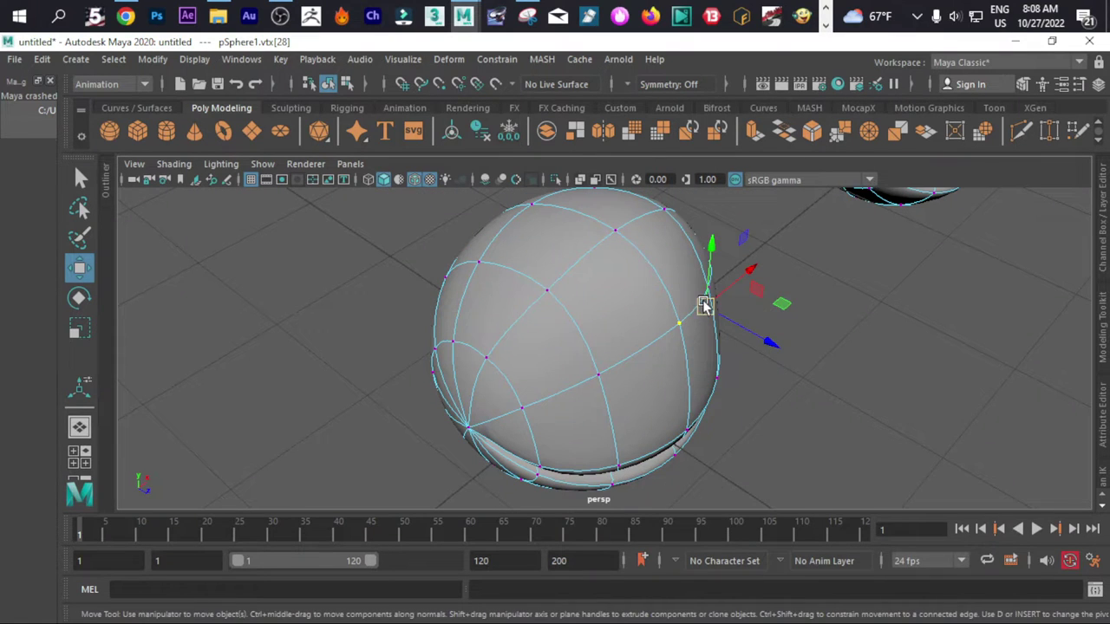
left_click_drag(704, 305, 716, 362)
left_click(619, 234)
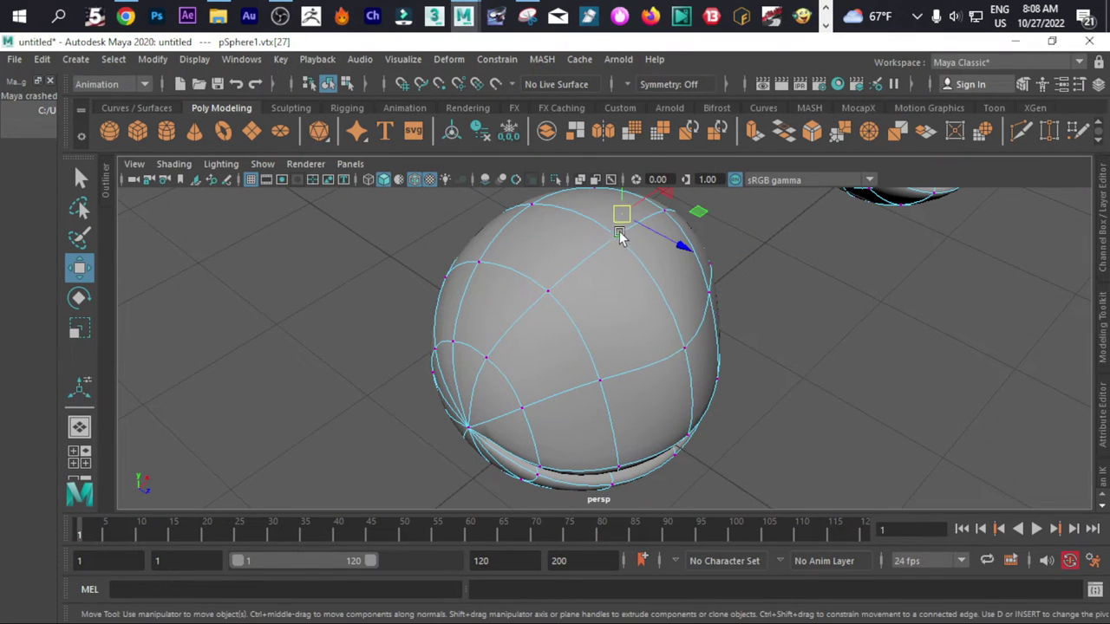
left_click_drag(621, 237, 718, 342)
Reshape the lower fold vertices along Y, then deselect all vertices.
left_click_drag(649, 354, 572, 320, "alt")
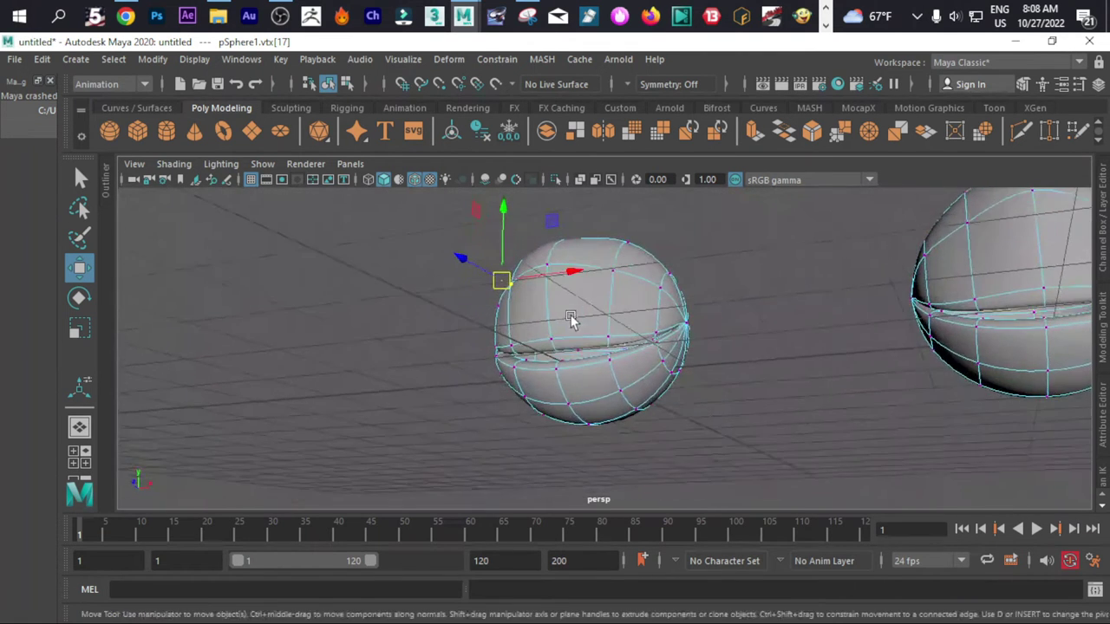
scroll(572, 325, "up", 3)
left_click(612, 334)
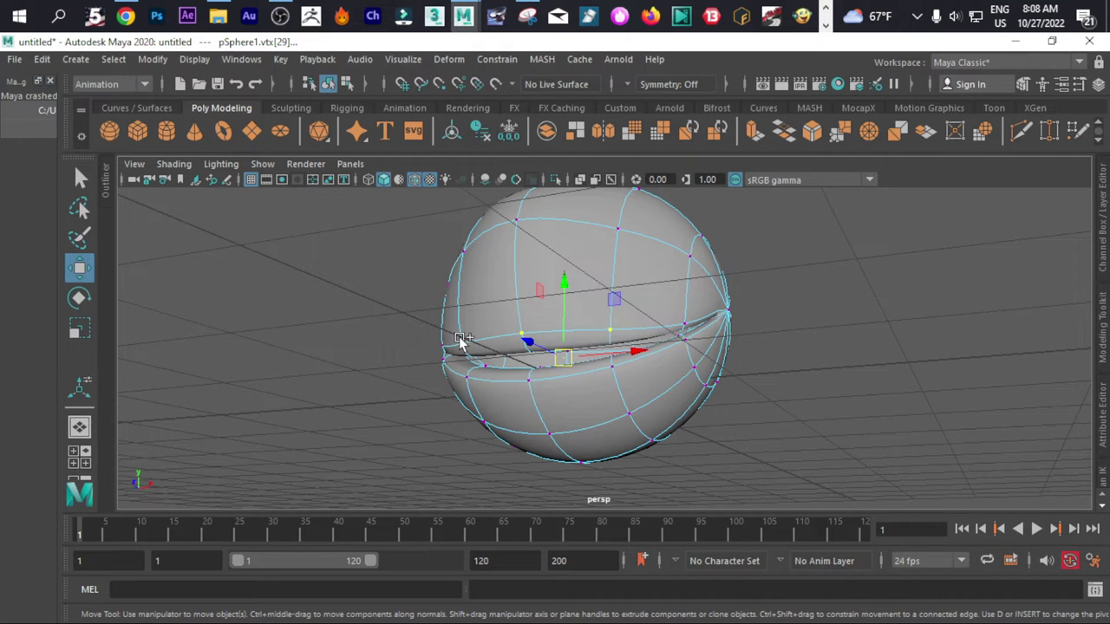
left_click_drag(524, 298, 703, 404)
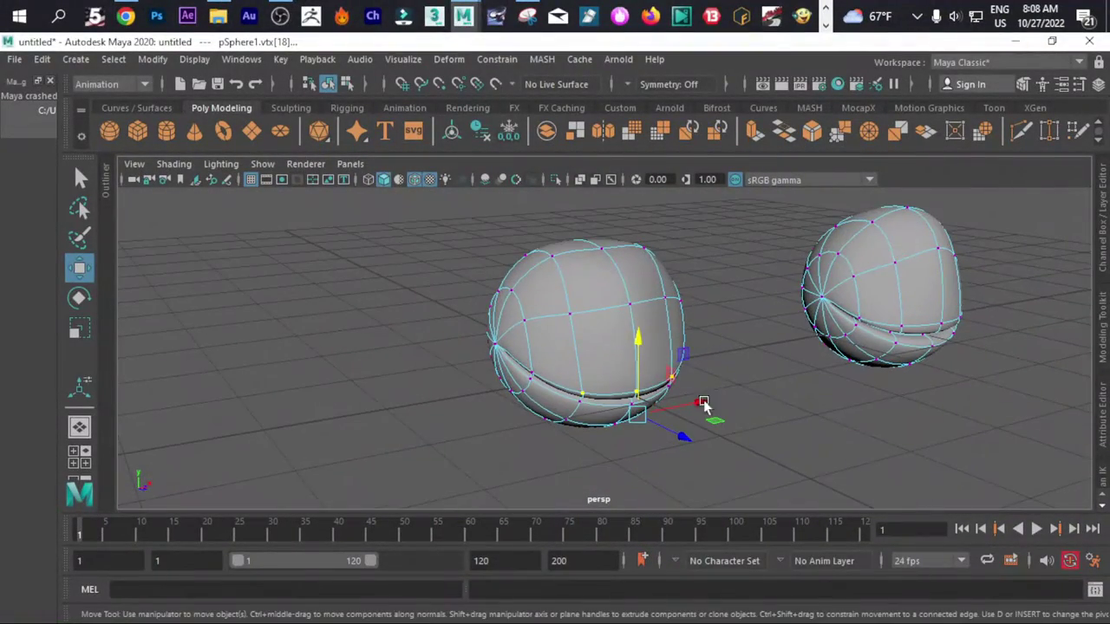
left_click_drag(639, 339, 607, 344)
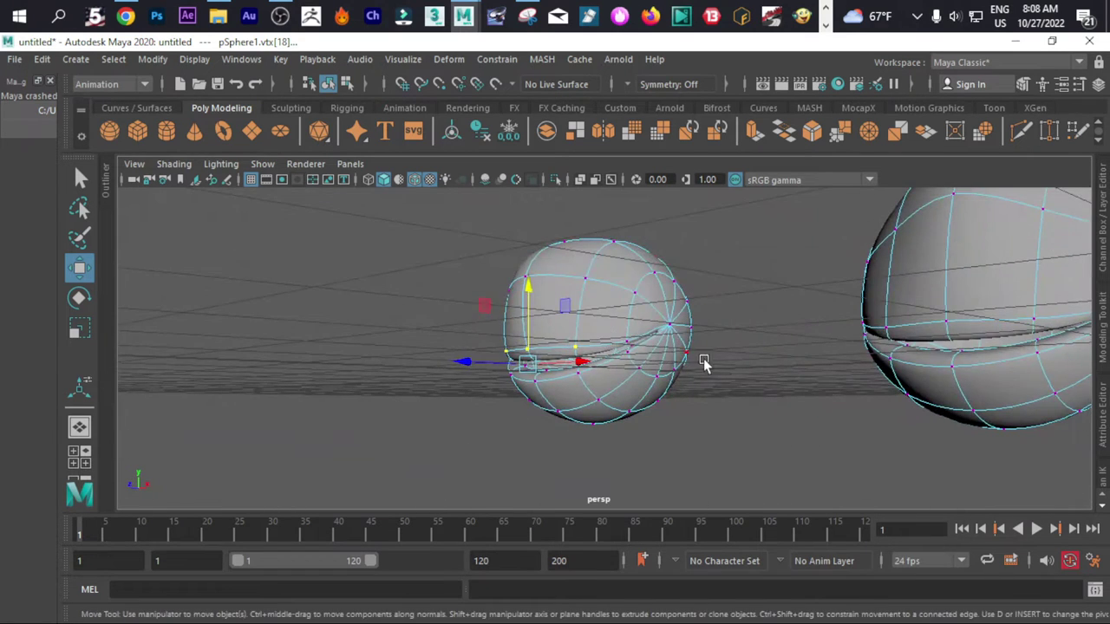
scroll(780, 374, "down", 5)
left_click_drag(822, 383, 771, 416, "alt")
left_click(821, 407)
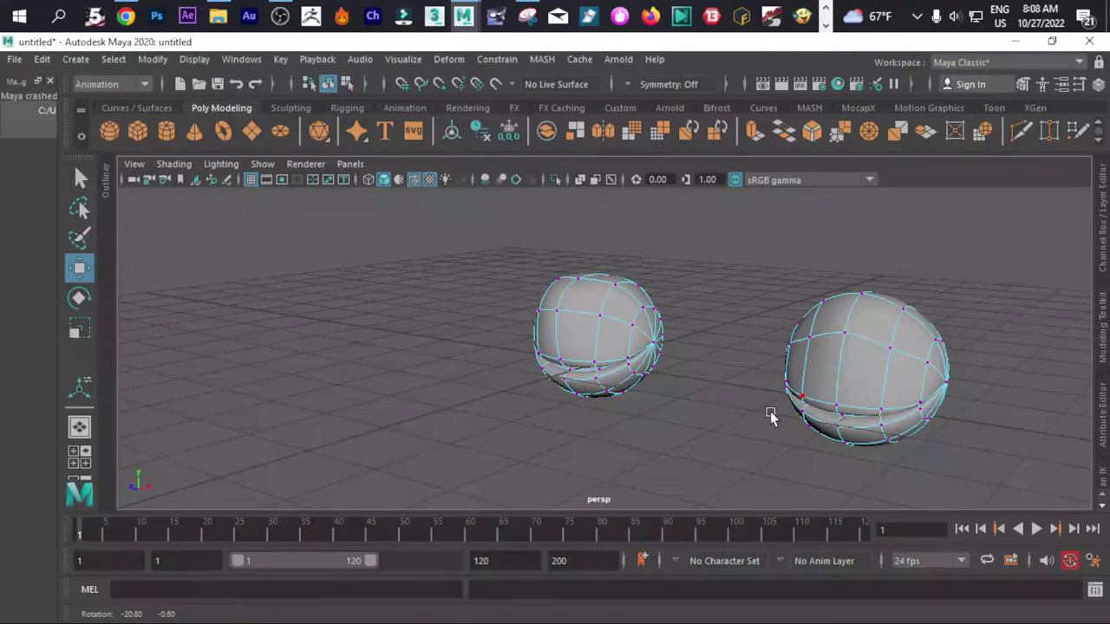
Raise two lid vertices on the second sphere.
left_click(836, 404)
left_click_drag(839, 352, 858, 373)
left_click(846, 354)
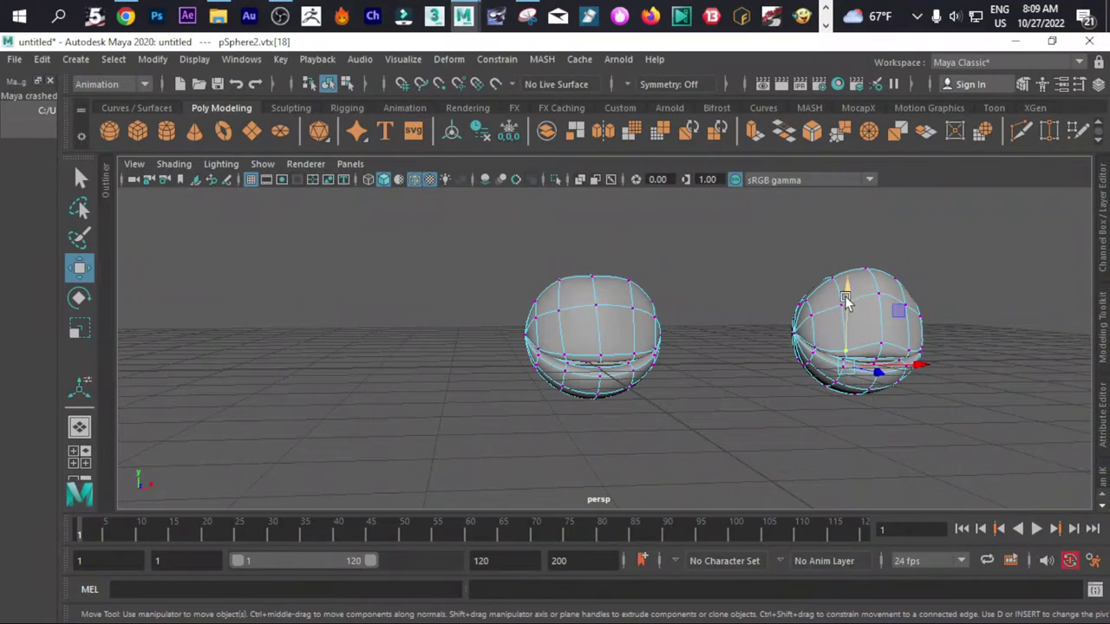
left_click_drag(846, 300, 846, 255)
Undo the recent vertex edits on both spheres and switch to the four-view layout.
key("ctrl+z")
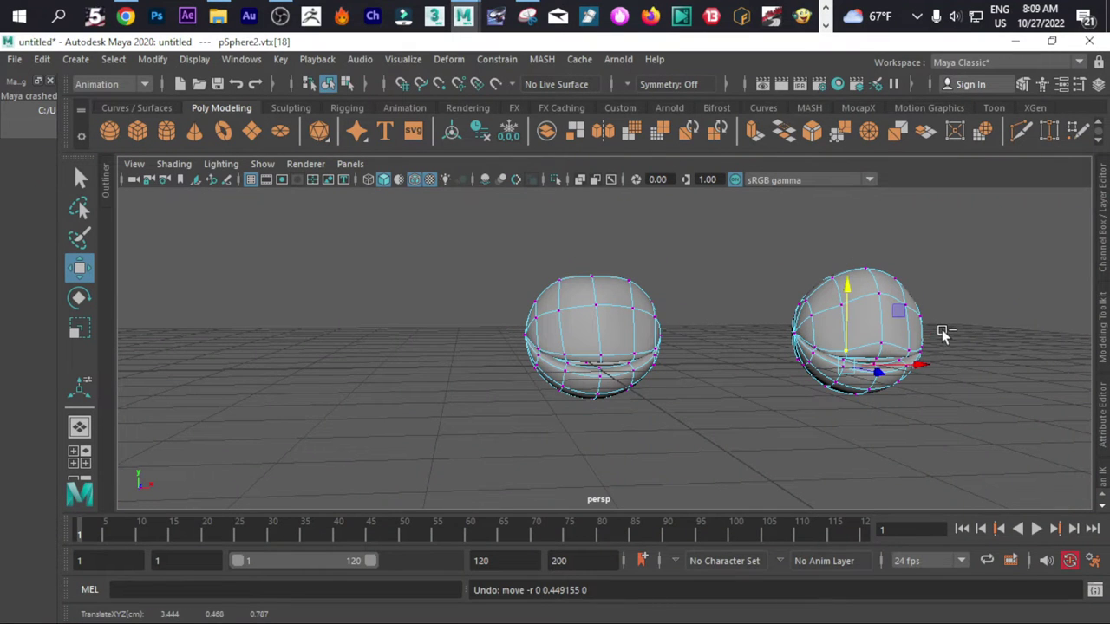
key("ctrl+z")
key("ctrl+z")
key("space")
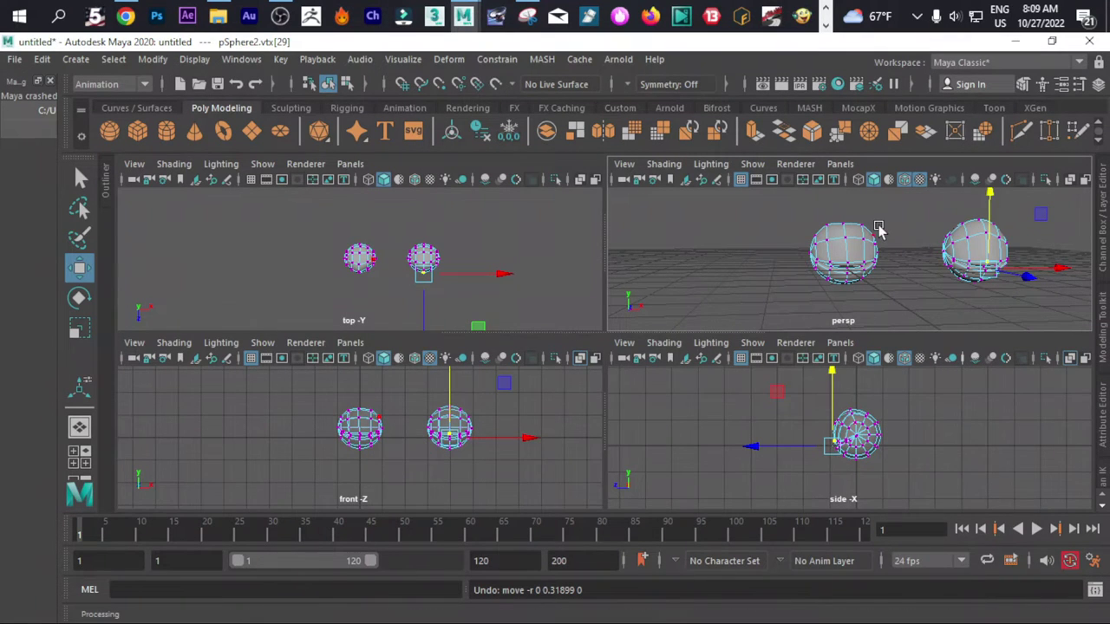
key("ctrl+z")
key("ctrl+z")
key("ctrl+z")
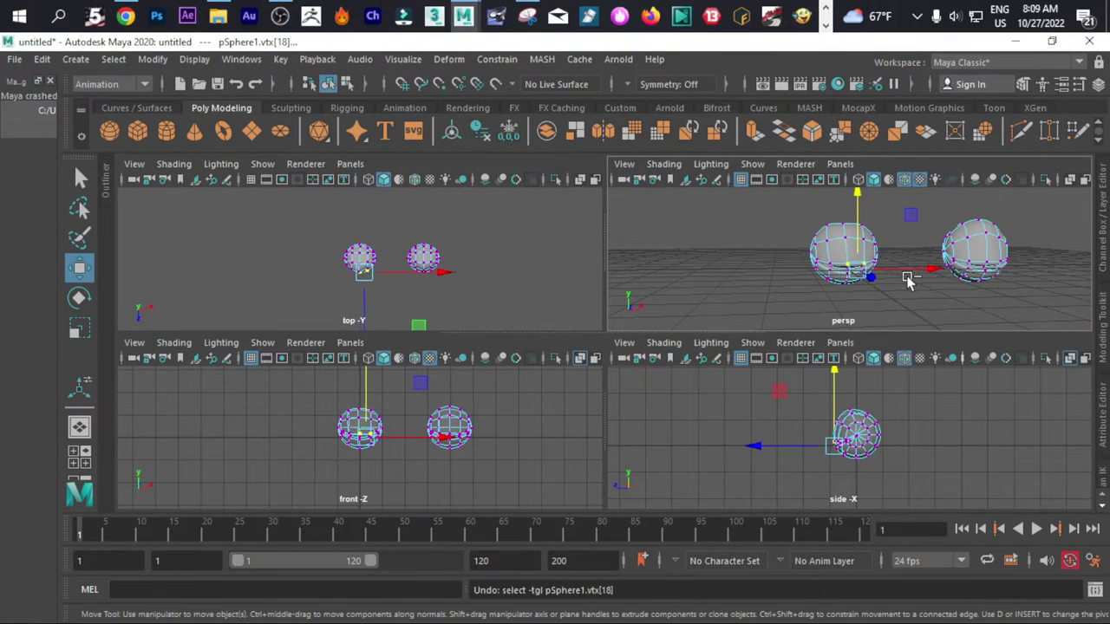
key("ctrl+z")
key("ctrl+z")
key("ctrl+z")
key("ctrl+z")
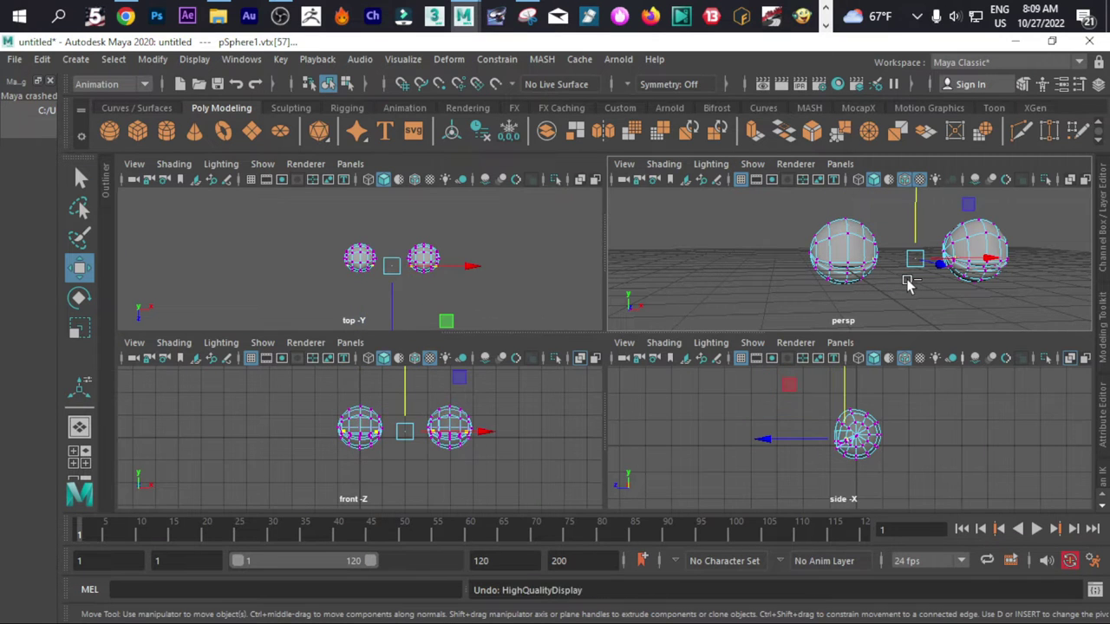
key("ctrl+z")
key("ctrl+z")
key("ctrl+z")
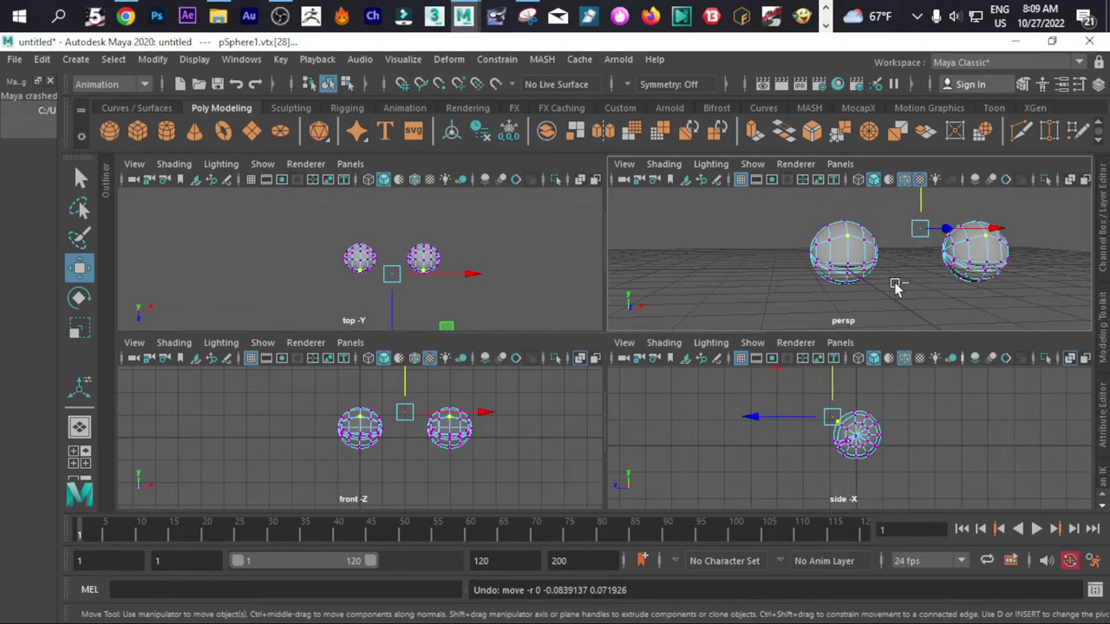
key("ctrl+z")
key("ctrl+z")
key("ctrl+z")
key("ctrl+z")
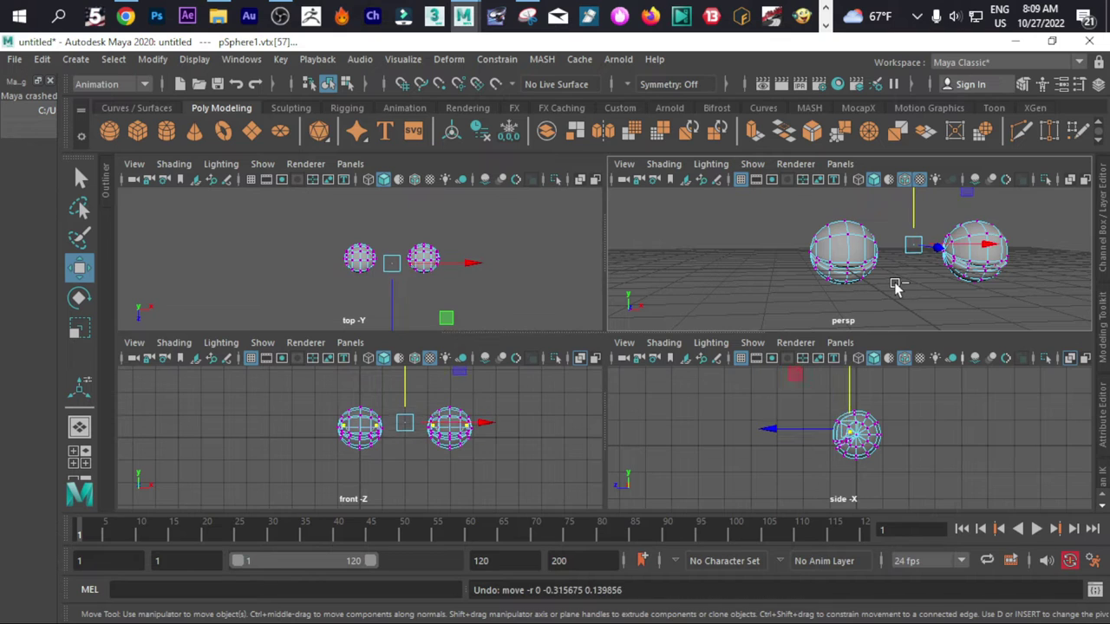
Undo the remaining vertex moves and the sphere offset, then duplicate the sphere as pSphere3.
key("ctrl+z")
key("ctrl+z")
key("ctrl+z")
key("ctrl+z")
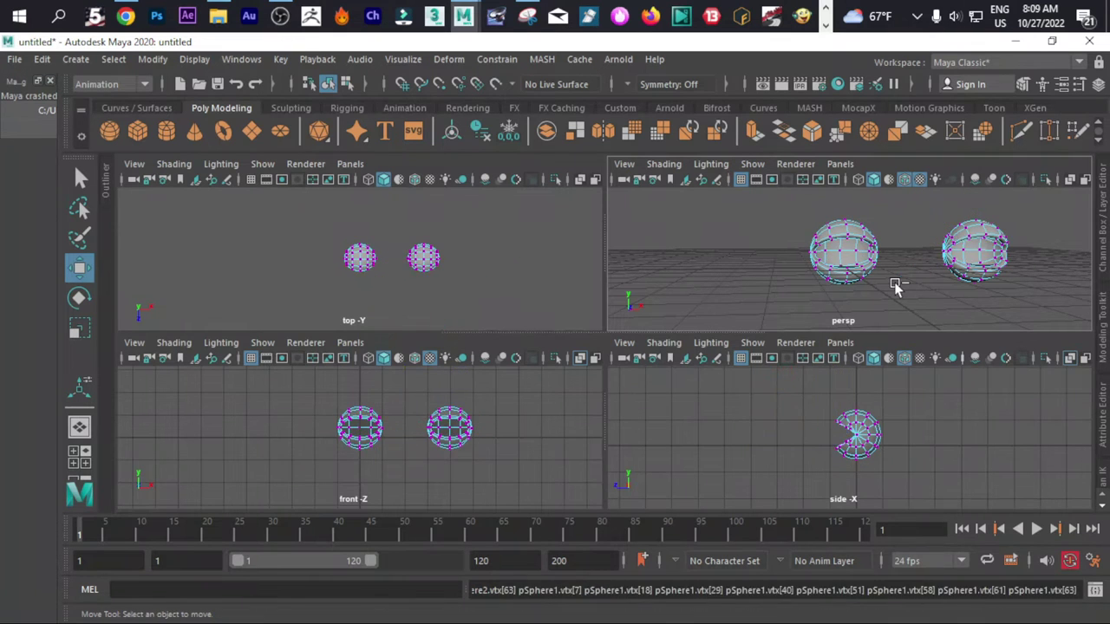
key("ctrl+z")
key("ctrl+z")
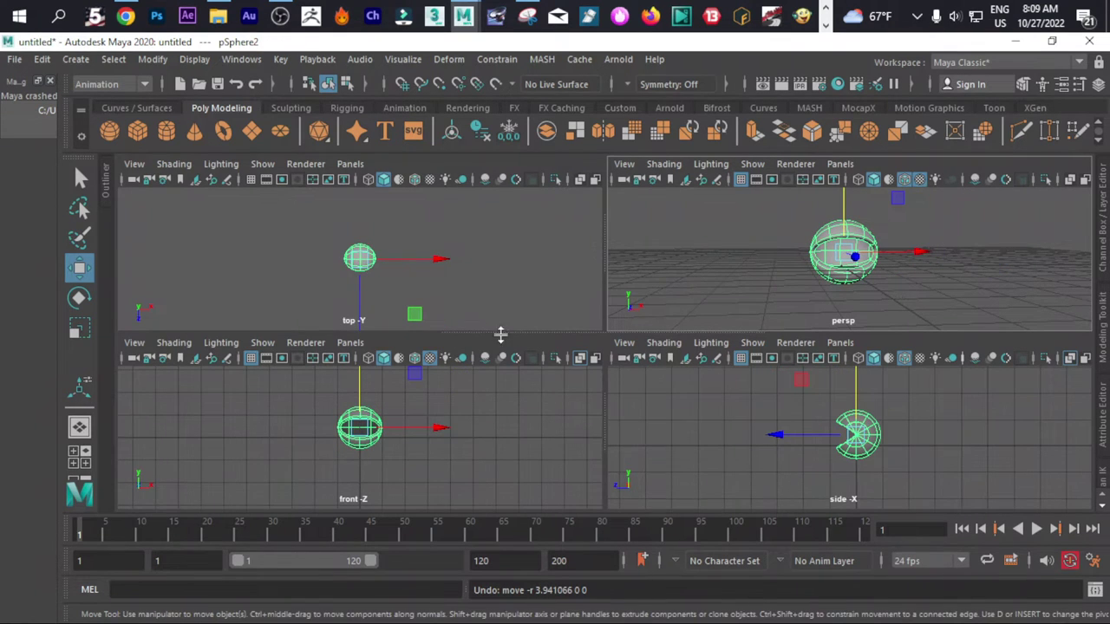
key("ctrl+d")
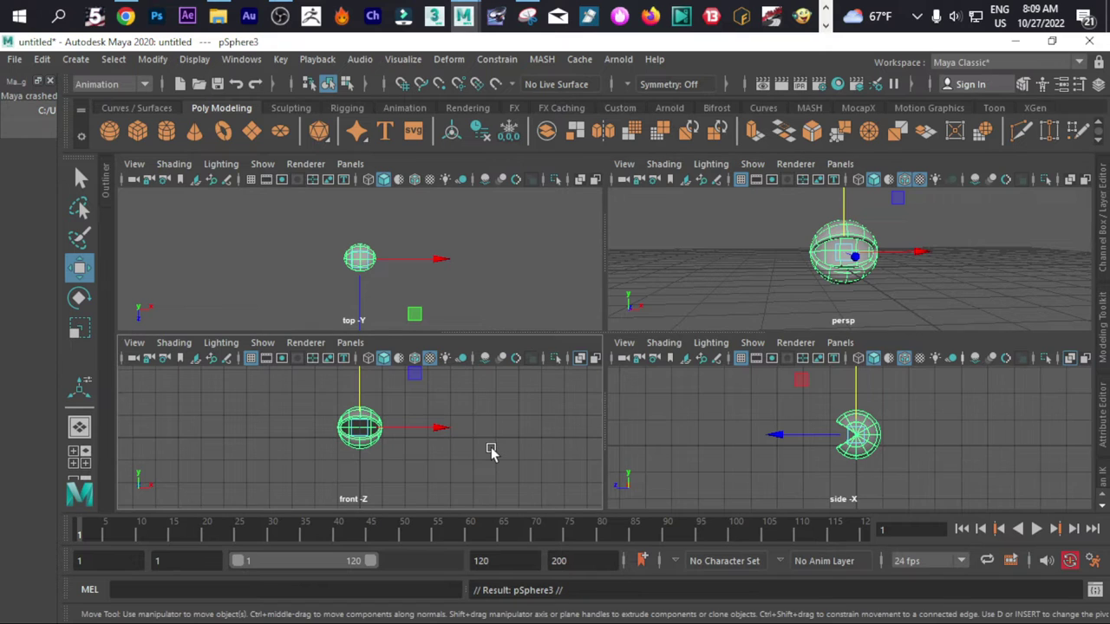
Shift all the sphere's vertices right in vertex mode, undo it, and enlarge the side view.
right_click(362, 440)
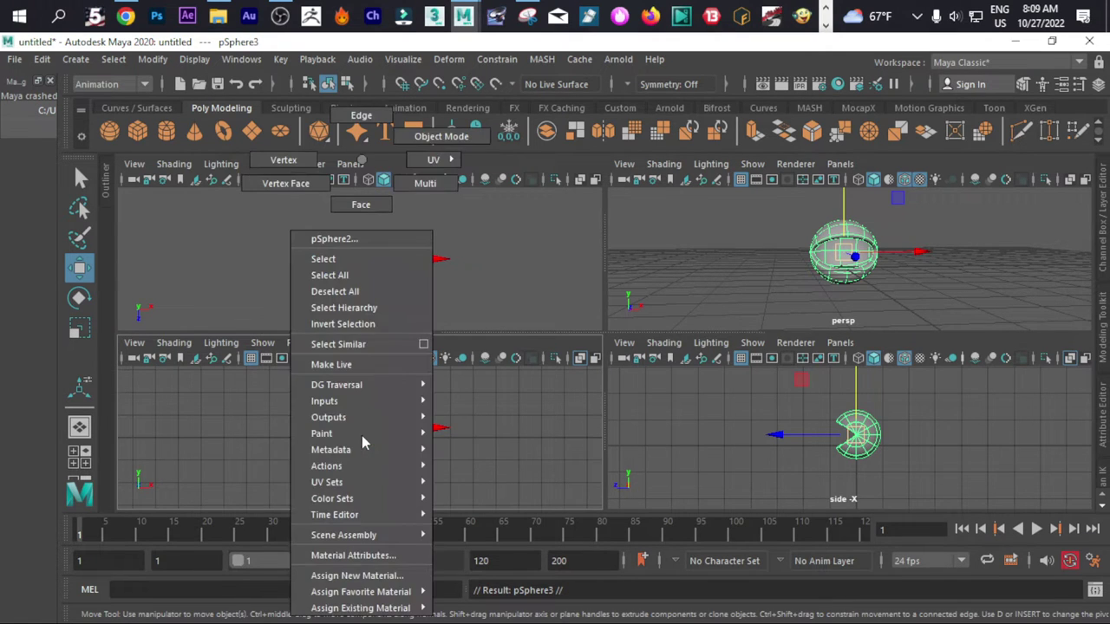
left_click(284, 160)
left_click_drag(784, 203, 922, 298)
left_click_drag(922, 252, 978, 258)
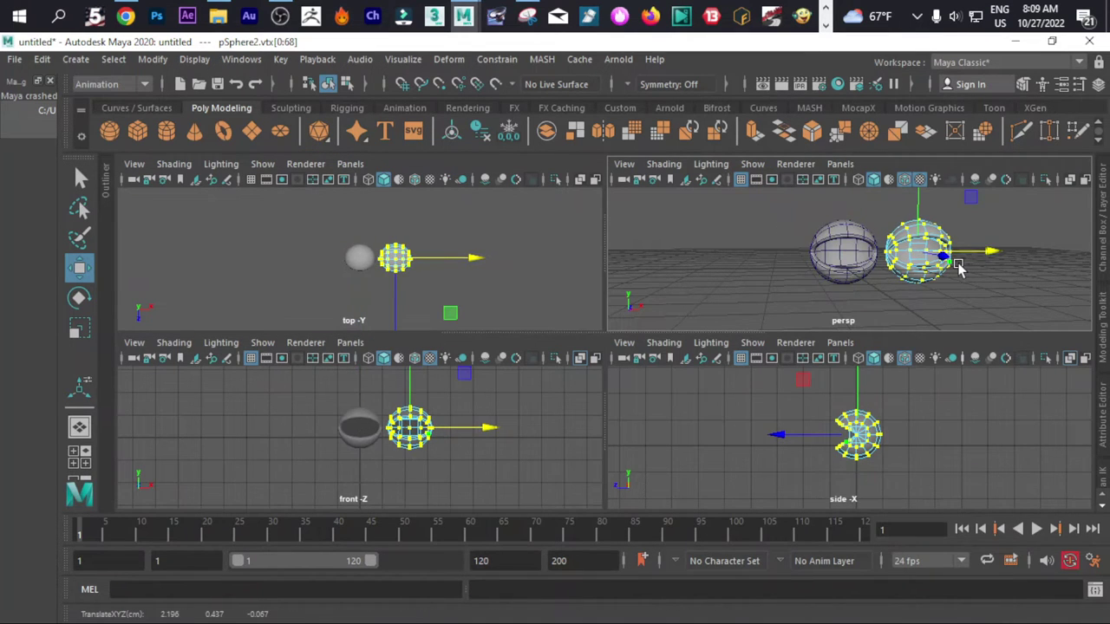
key("ctrl+z")
key("space")
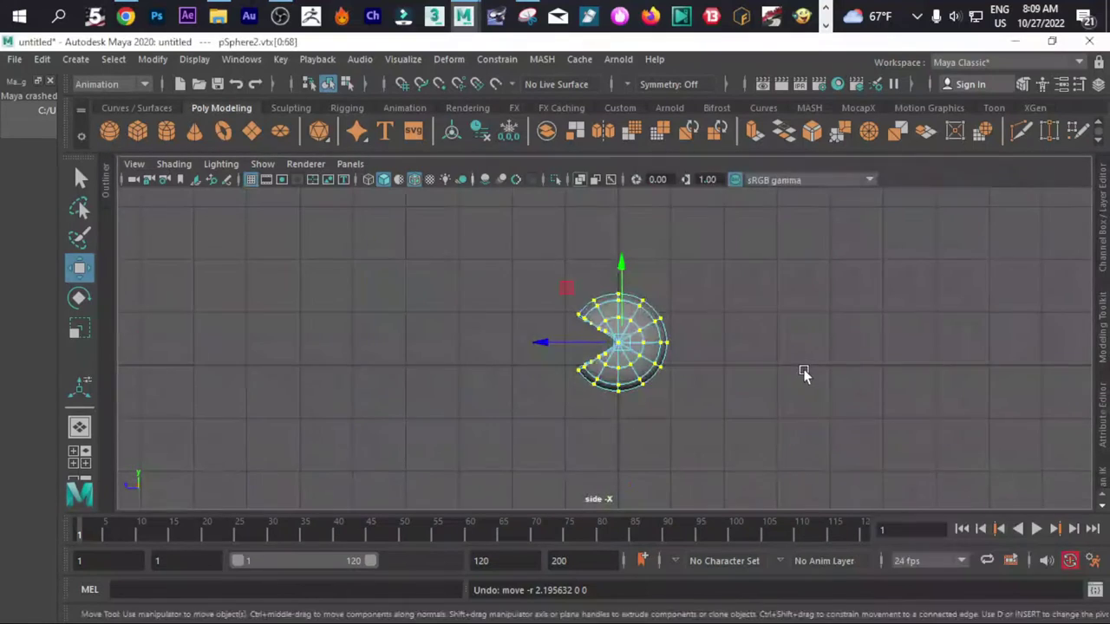
Curl the upper-left lid edge down and move the upper-edge vertices up and left.
scroll(758, 363, "up", 10)
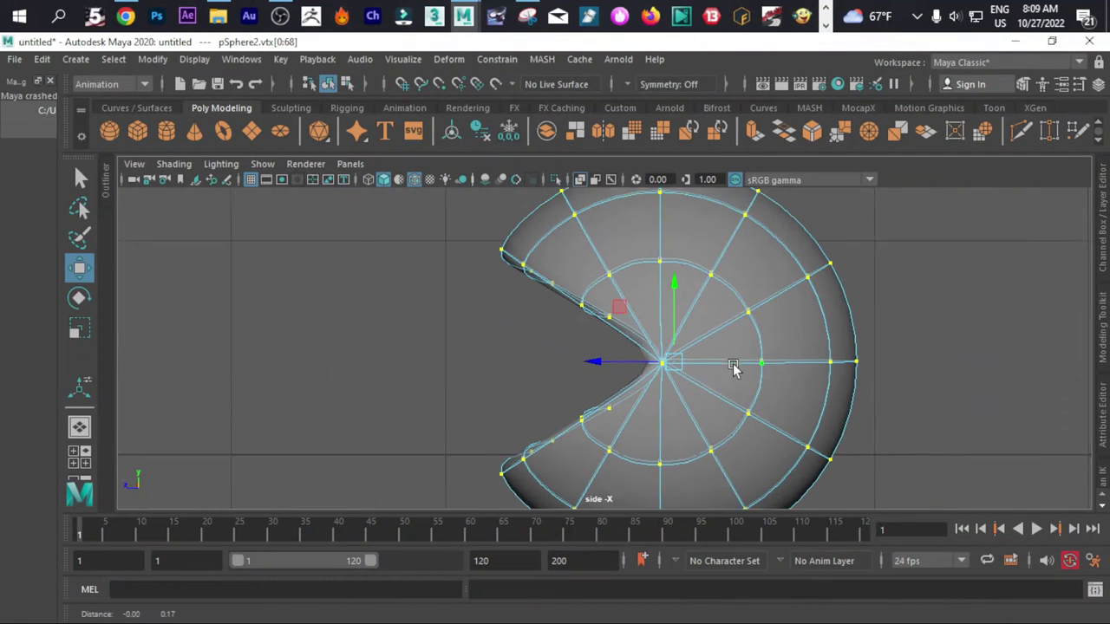
scroll(598, 321, "up", 1)
left_click_drag(437, 222, 576, 339)
left_click_drag(503, 264, 477, 472)
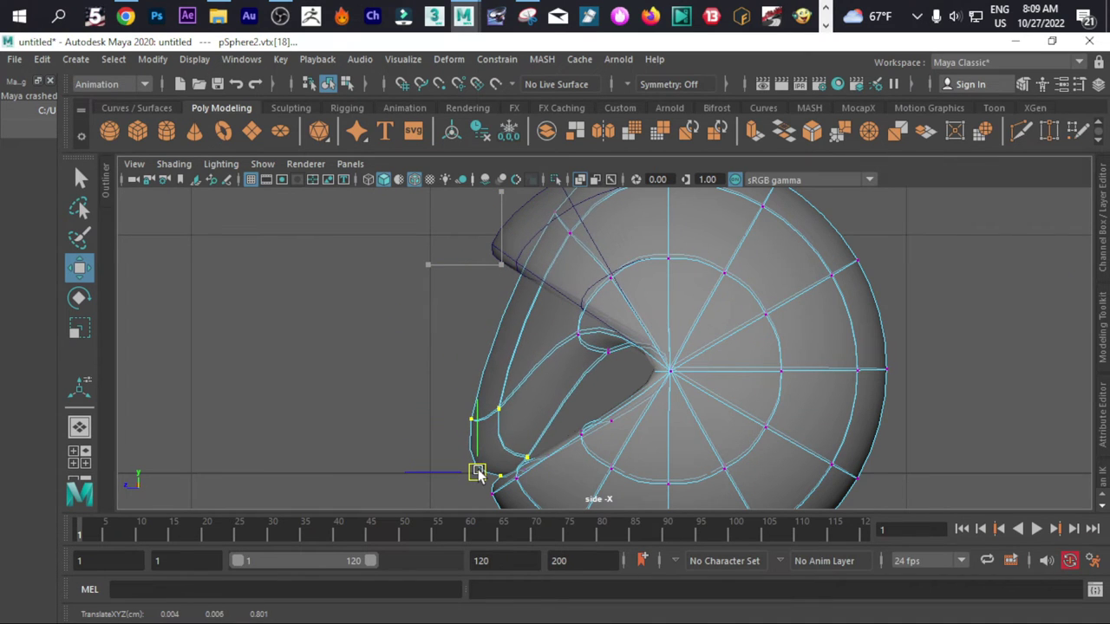
left_click_drag(521, 197, 637, 310)
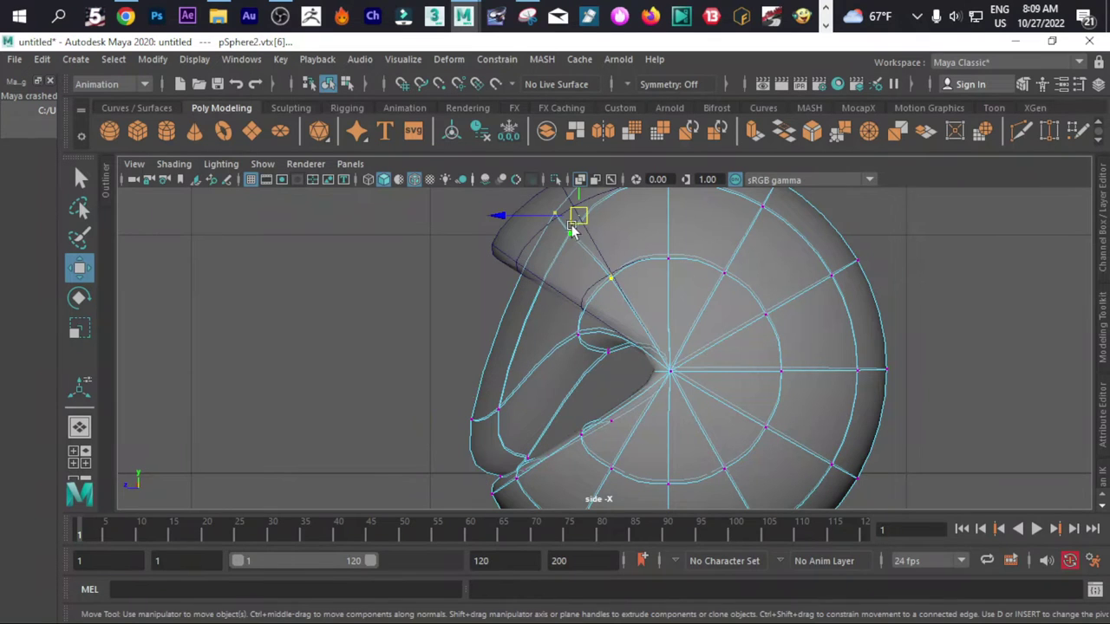
left_click_drag(568, 225, 469, 211)
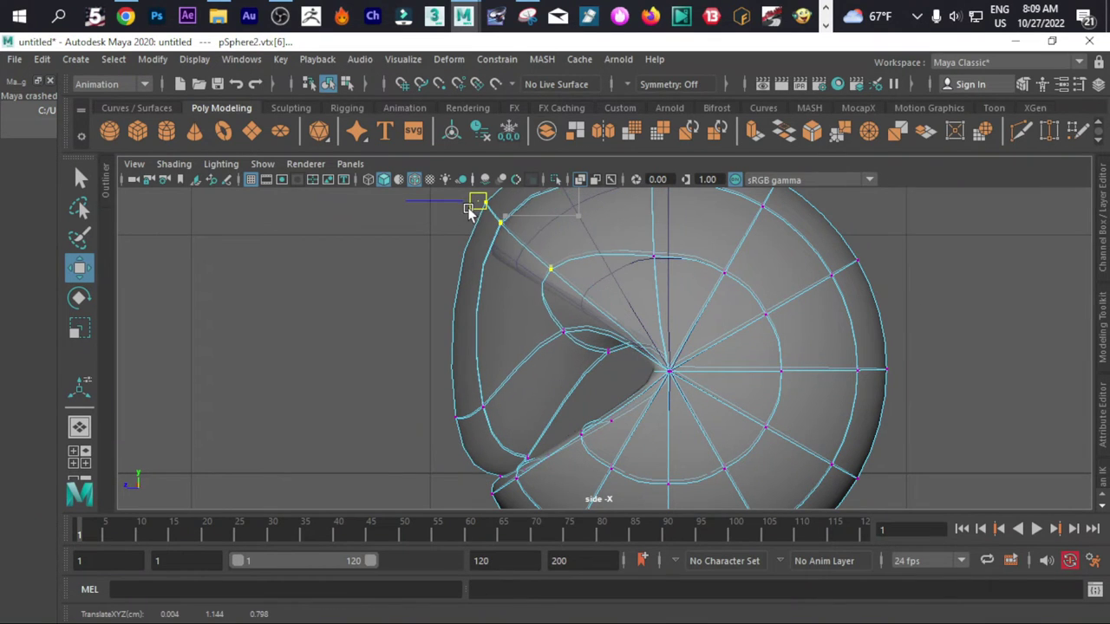
Pull the inner fold vertices down and the left-edge vertices up and left.
left_click_drag(547, 323, 610, 363)
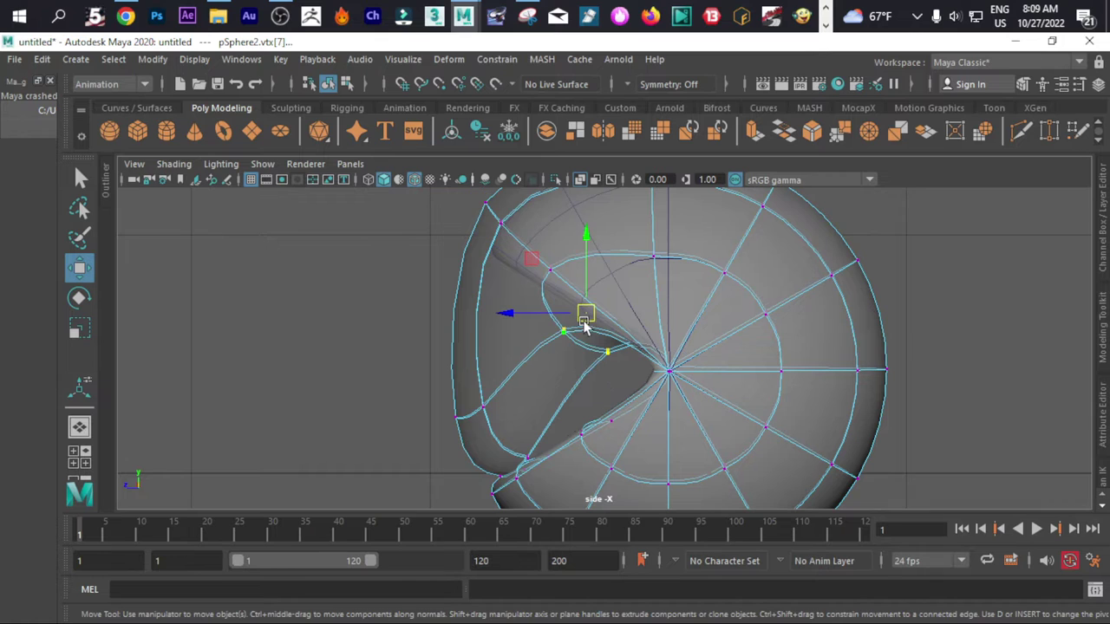
left_click_drag(588, 317, 606, 389)
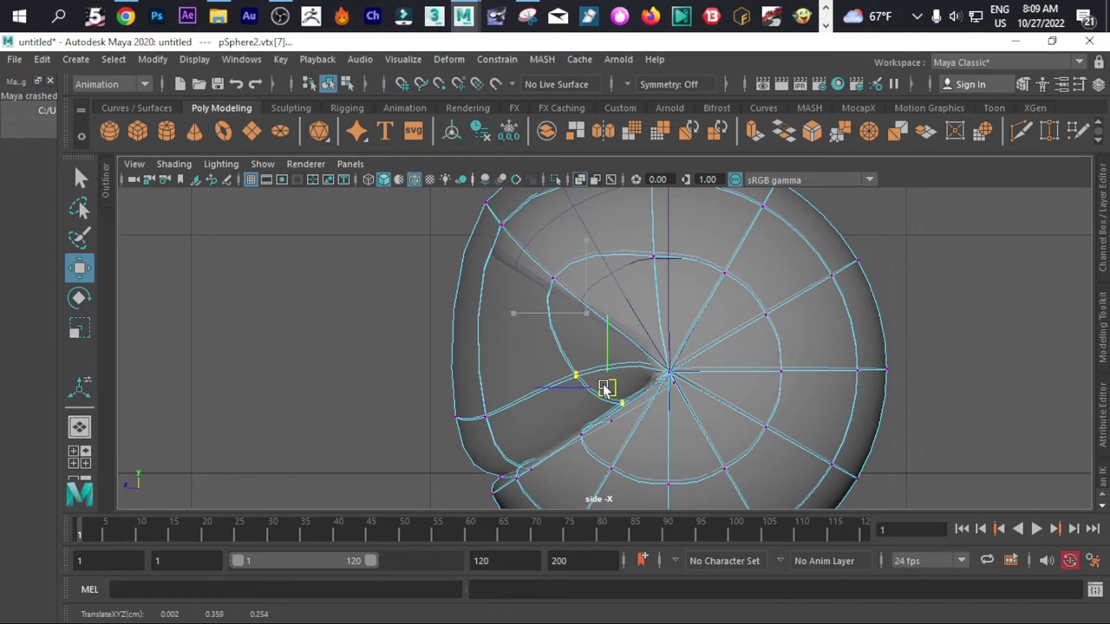
left_click_drag(529, 345, 454, 424)
left_click_drag(451, 464, 441, 428)
scroll(530, 396, "down", 5)
scroll(587, 397, "up", 2)
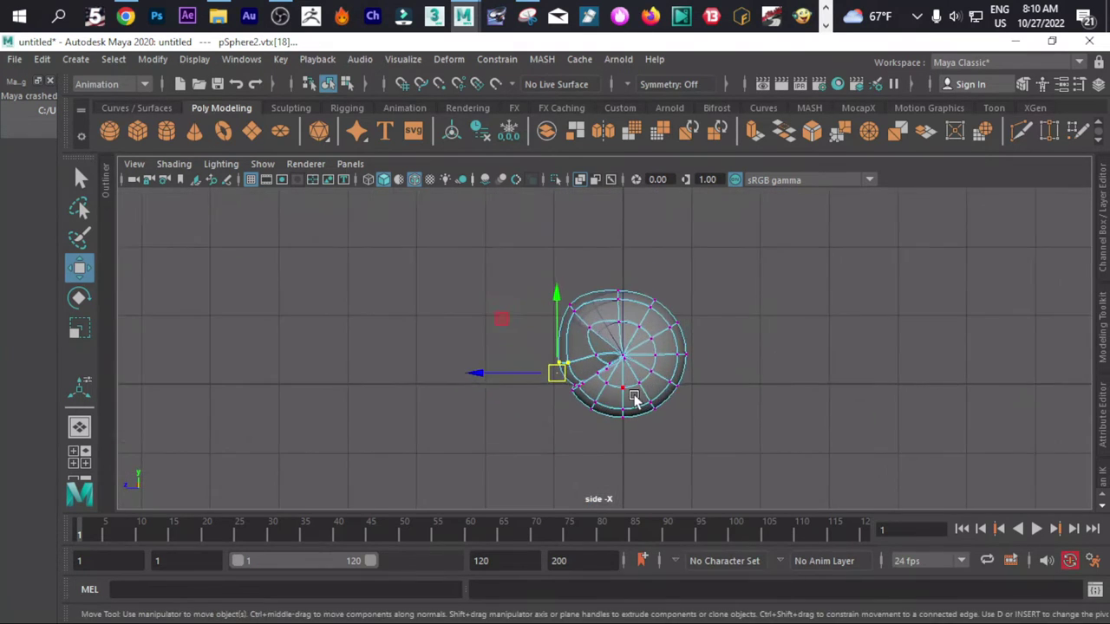
scroll(633, 398, "up", 5)
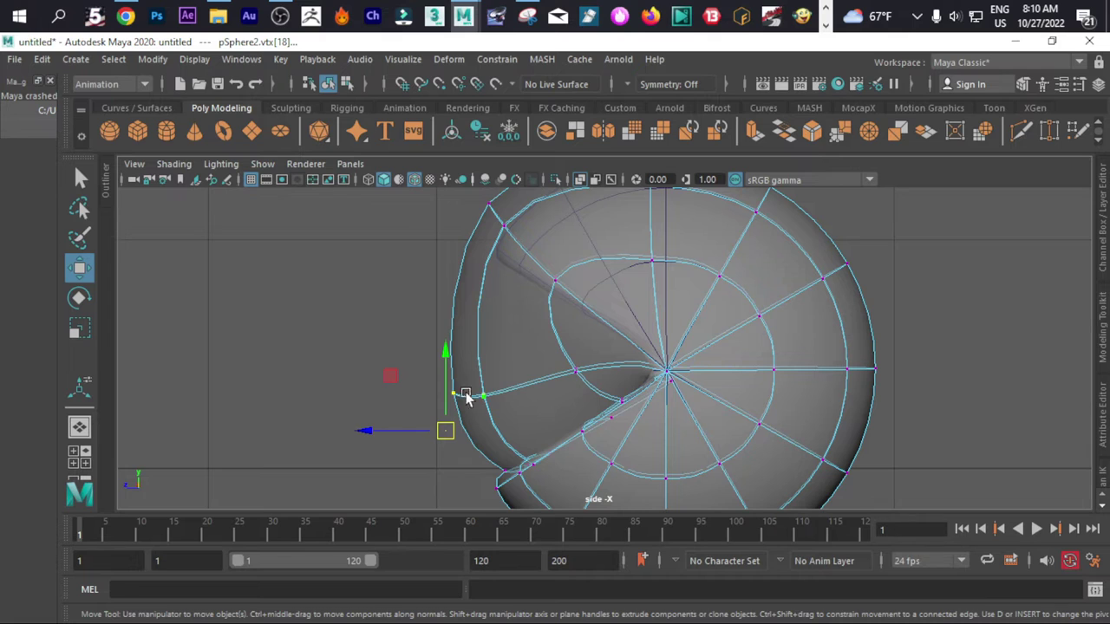
left_click_drag(444, 436, 450, 430)
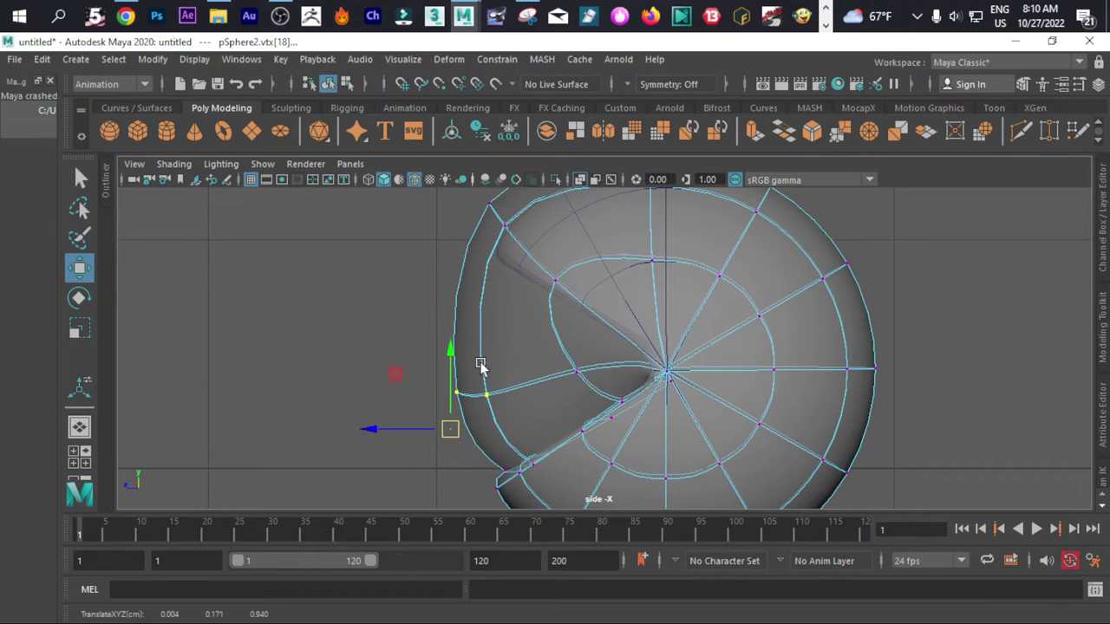
Nudge the top vertex of the lid opening to refine the edge curve.
left_click(506, 224)
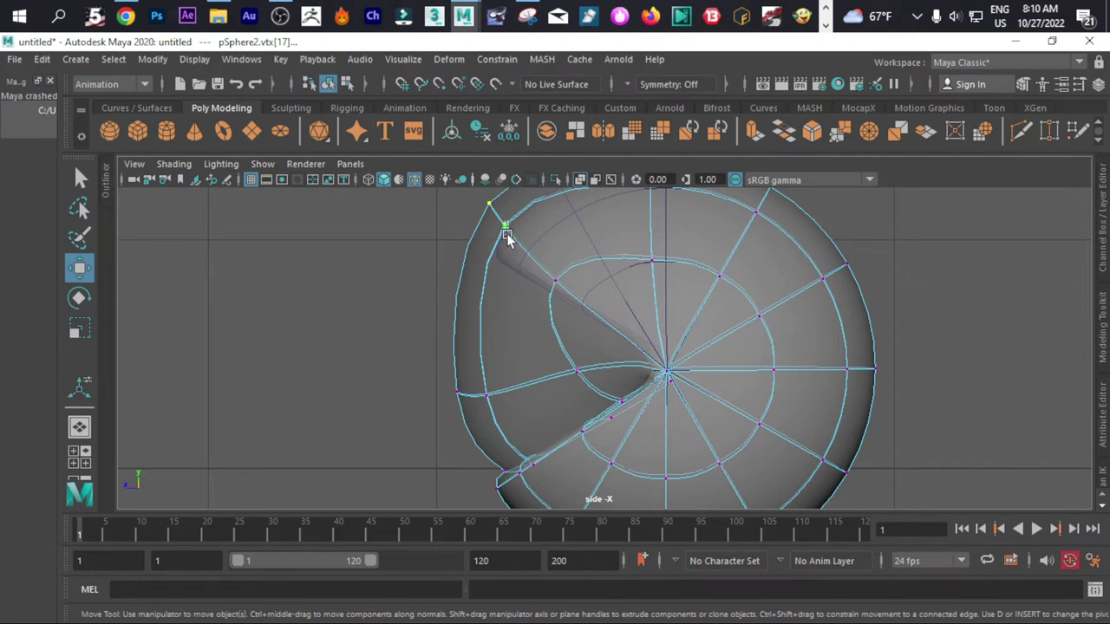
mouse_move(495, 215)
left_mouse_down()
mouse_move(522, 247)
mouse_move(503, 218)
left_mouse_up()
scroll(503, 222, "down", 5)
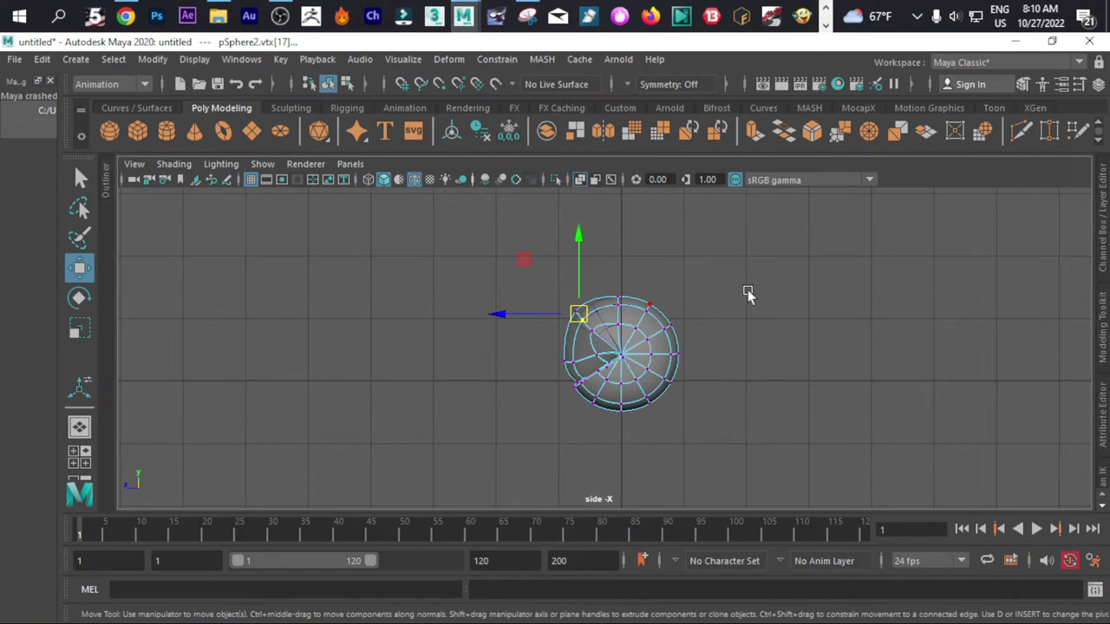
key("space")
key("space")
Return to object mode and move pSphere2 off to the right along X.
scroll(771, 278, "down", 4)
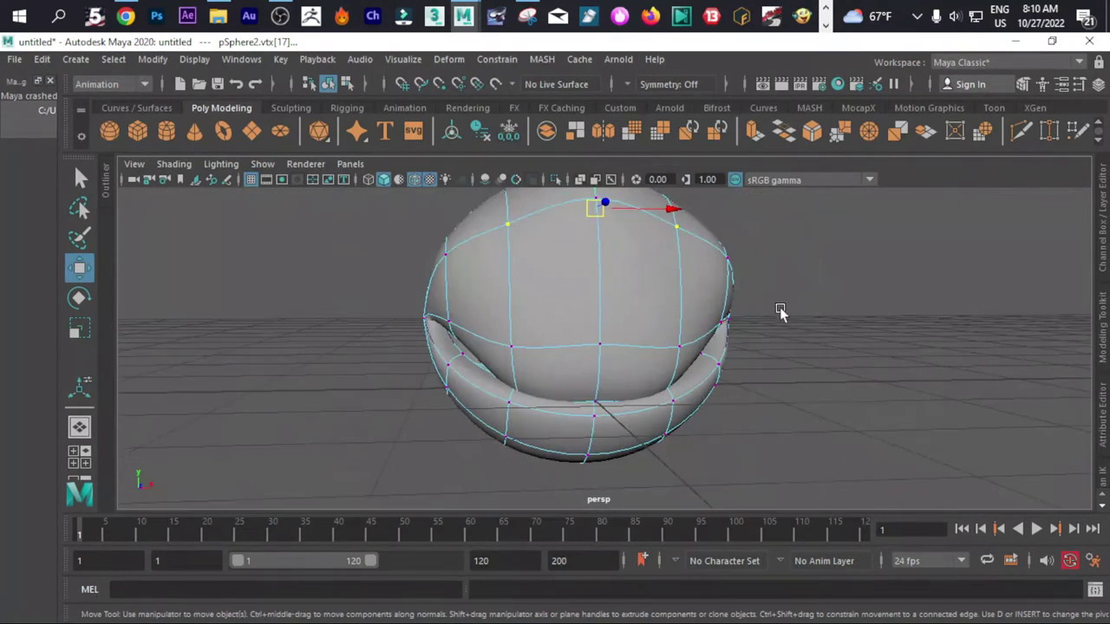
left_click_drag(780, 312, 649, 329, "alt")
right_click_drag(646, 159, 728, 149)
scroll(698, 328, "down", 3)
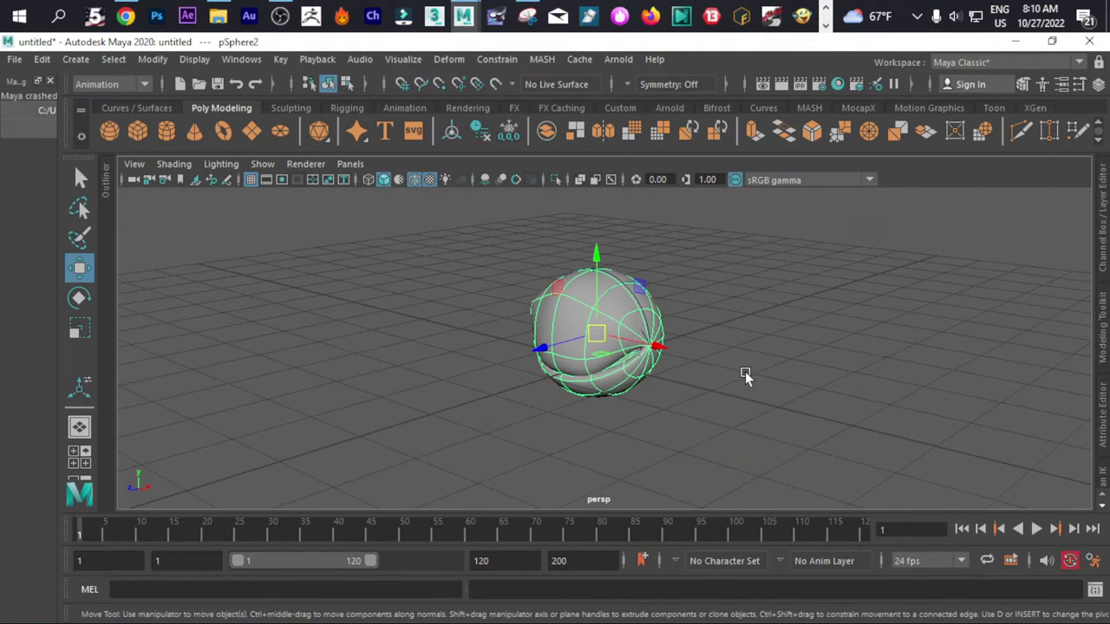
left_click(745, 374)
left_click(667, 343)
left_click_drag(666, 343, 833, 385)
Settle pSphere2 at translate X 2.803, then select it and add pSphere1 to the selection.
left_click(620, 341)
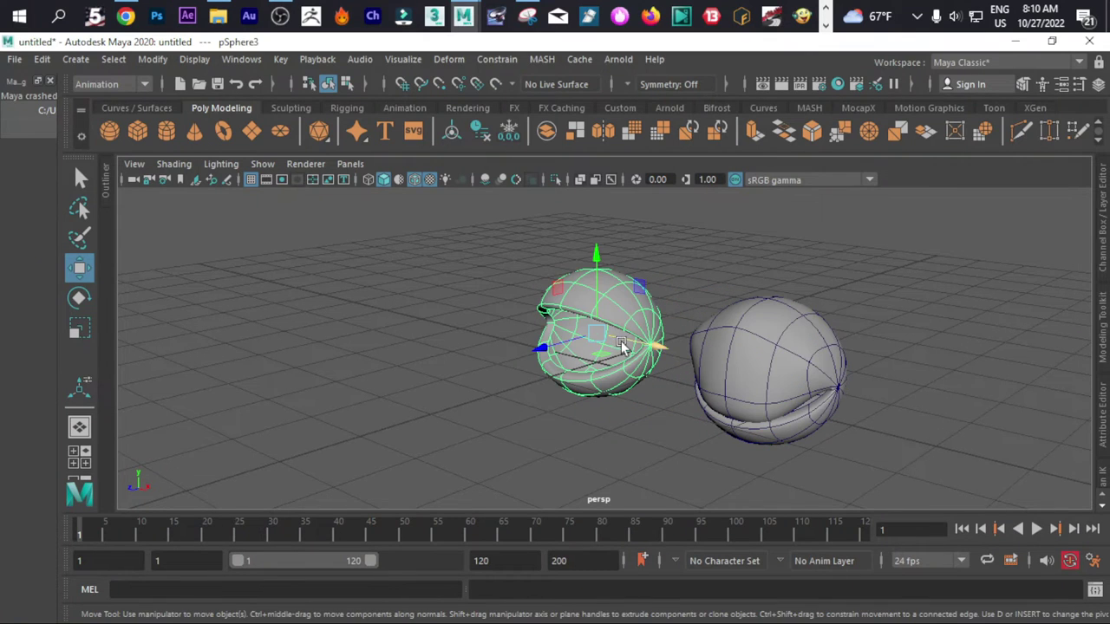
left_click_drag(664, 350, 661, 349)
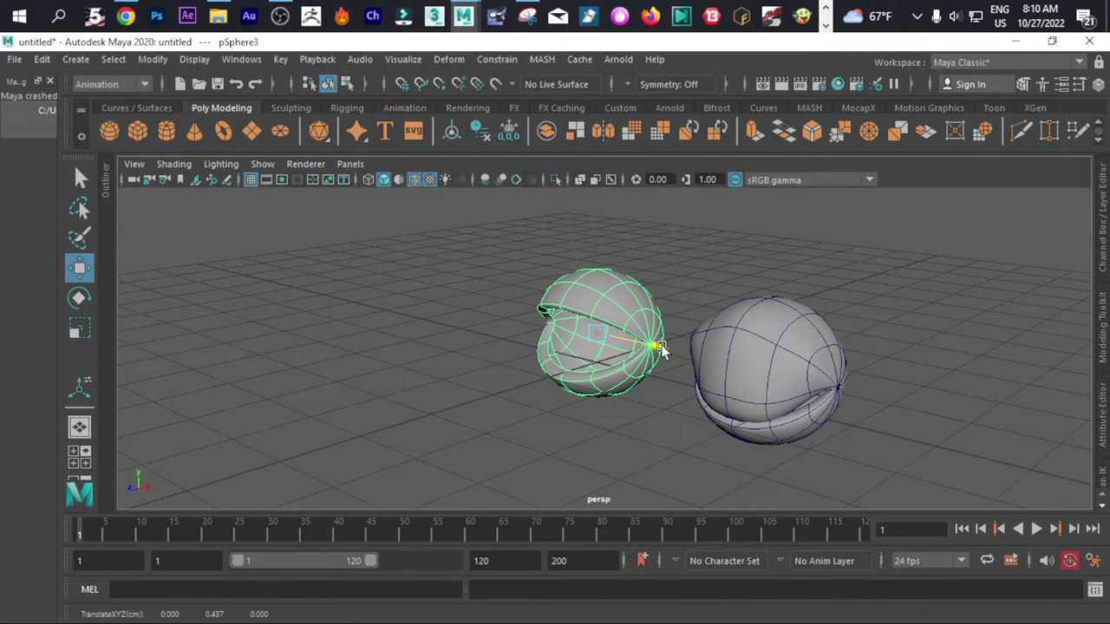
left_click(802, 391)
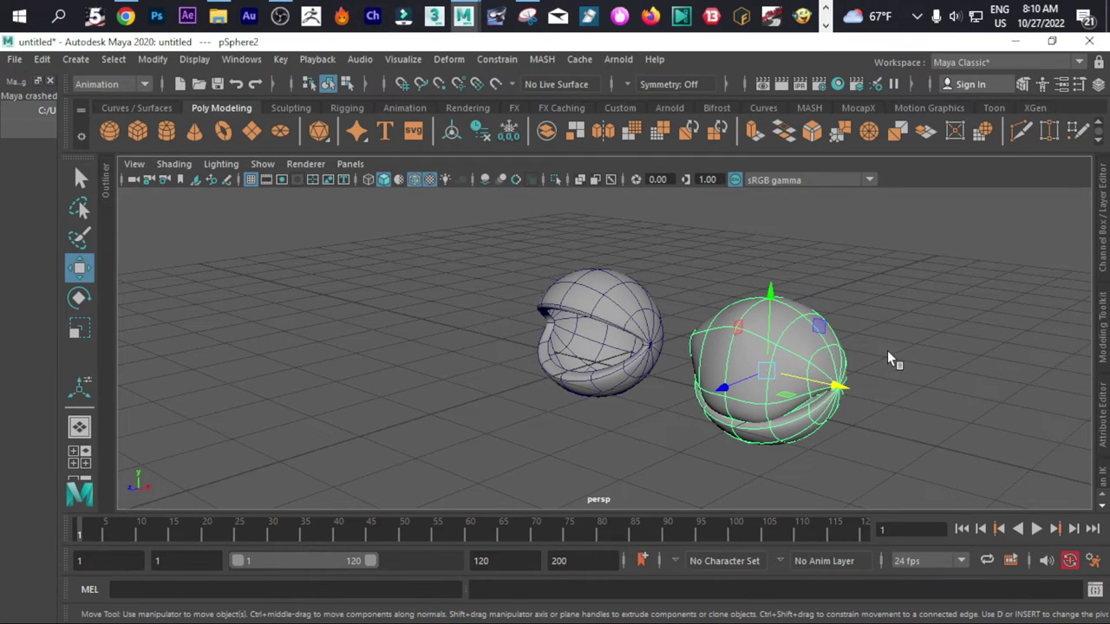
scroll(887, 350, "up", 3)
left_click_drag(887, 351, 804, 395, "alt")
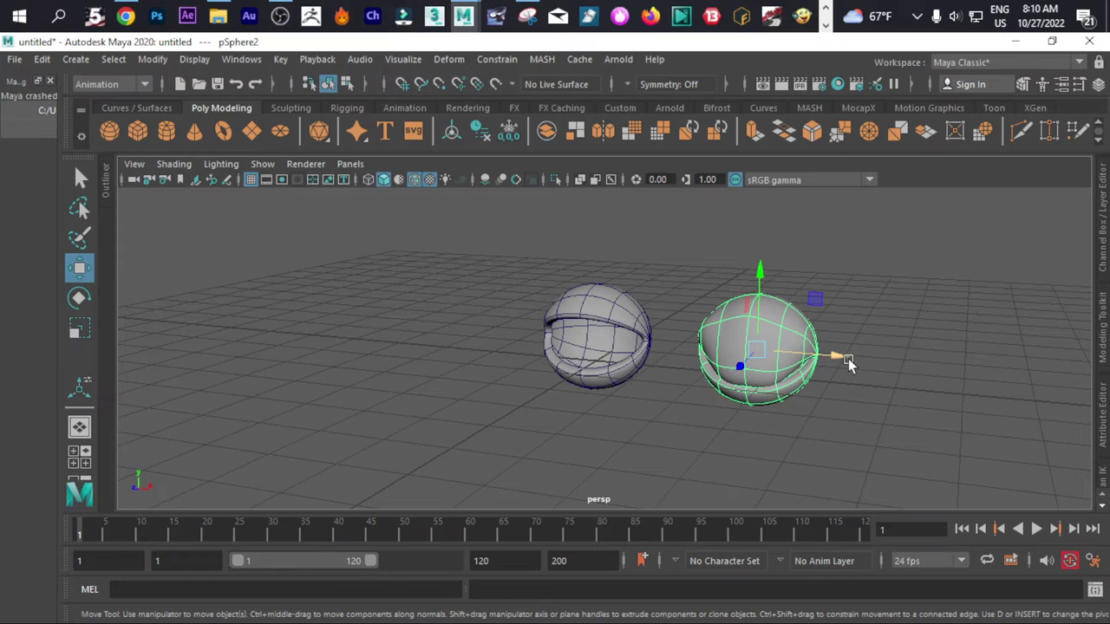
left_click_drag(848, 358, 847, 361)
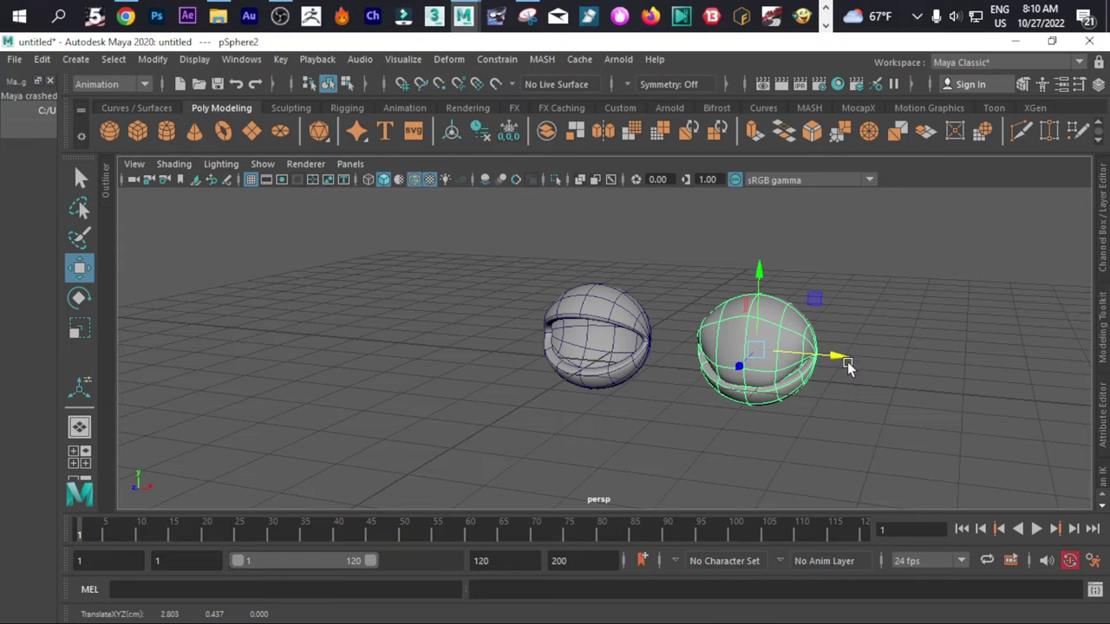
left_click(850, 402)
left_click(764, 345)
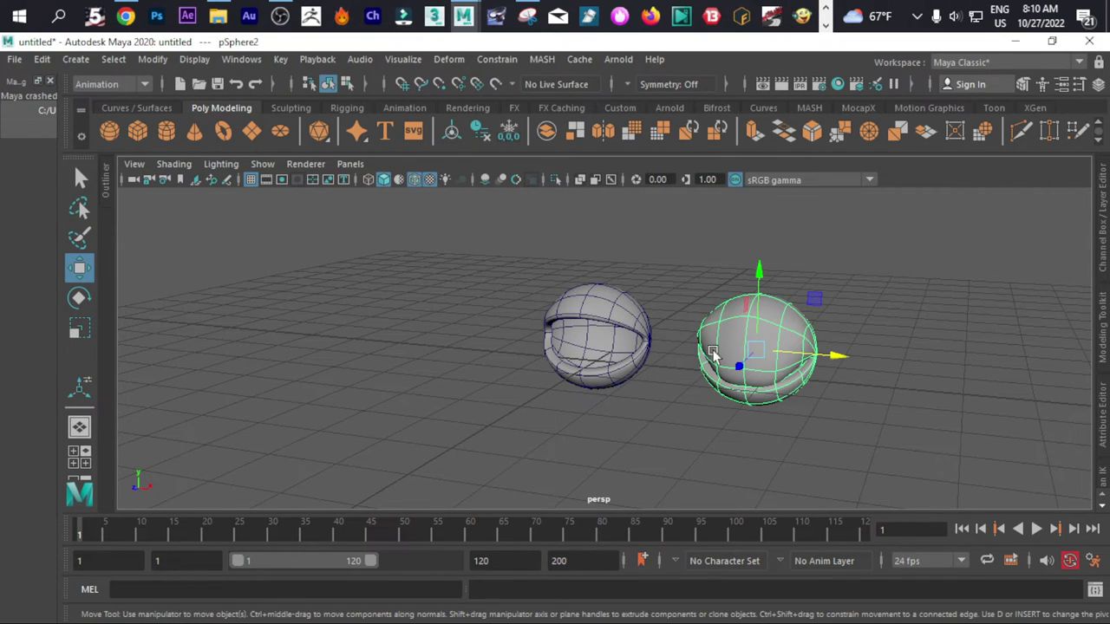
left_click(604, 326, "shift")
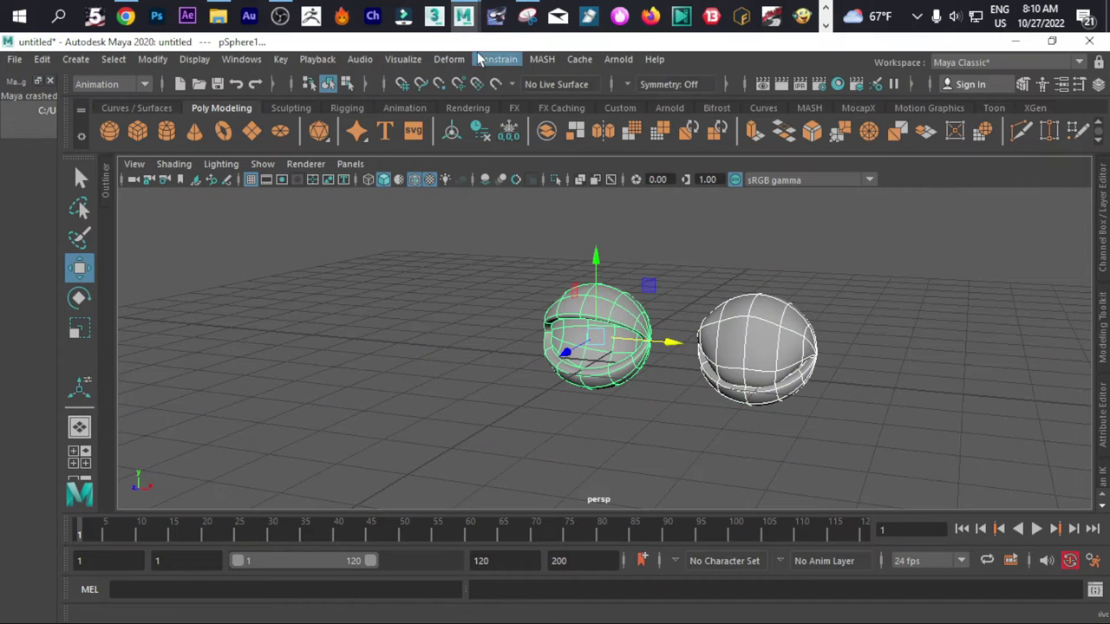
Create a Blend Shape deformer named 'eye' from the two spheres and show the Channel Box.
left_click(98, 84)
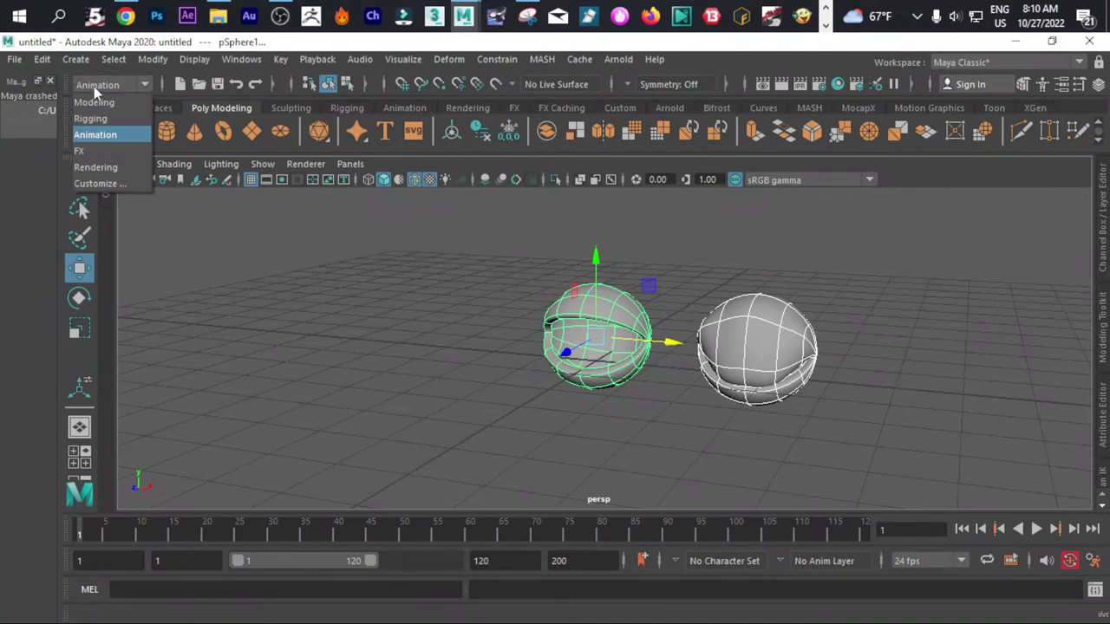
left_click(101, 137)
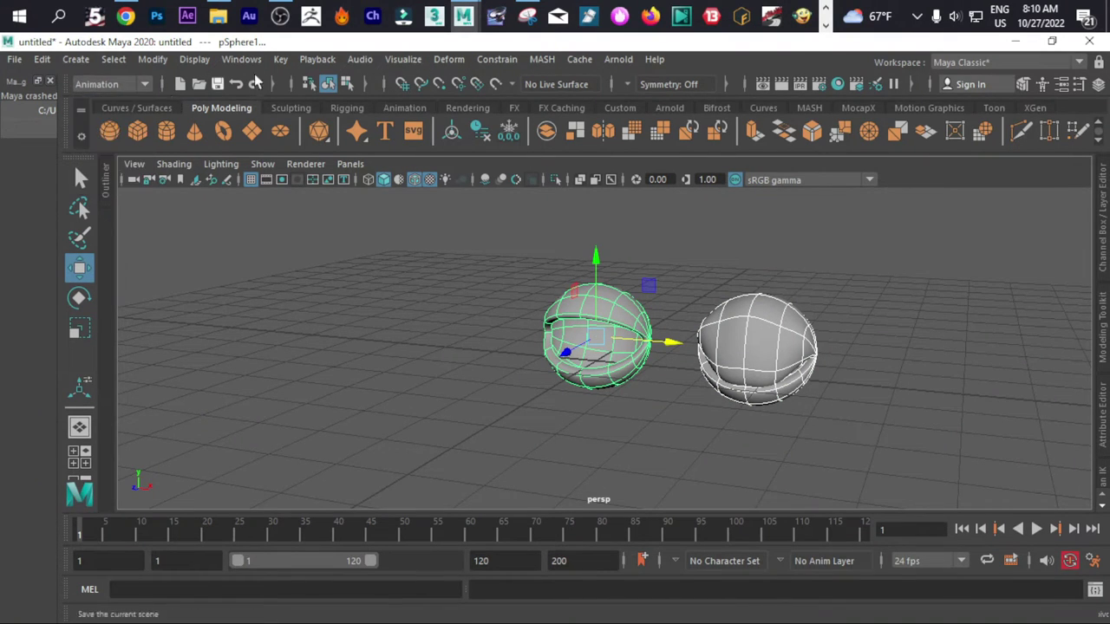
left_click(444, 56)
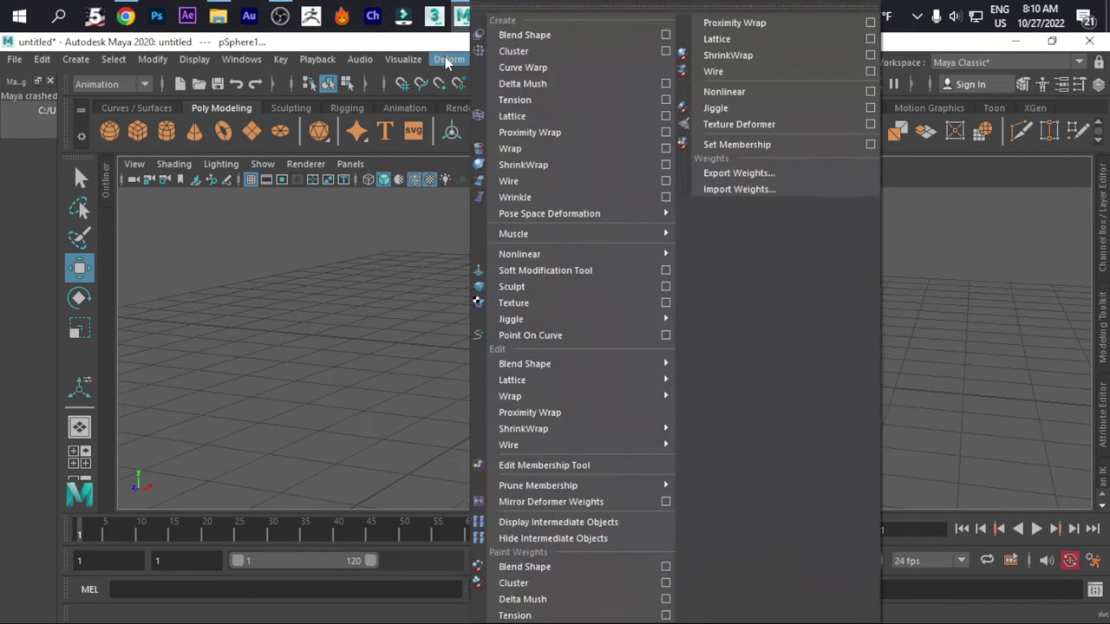
left_click(666, 35)
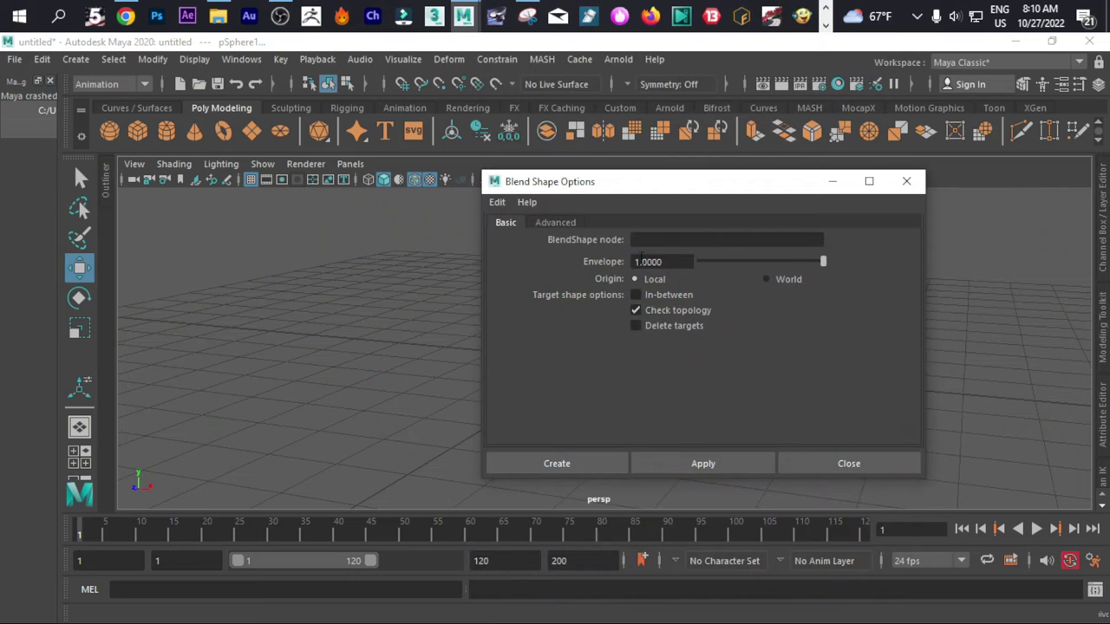
left_click(661, 243)
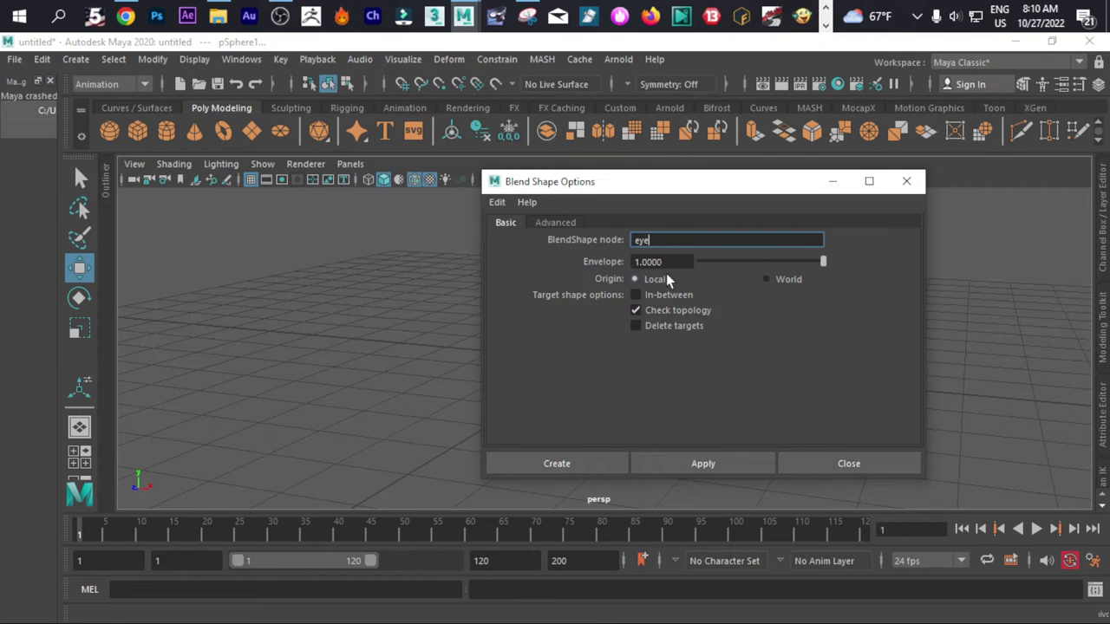
left_click(602, 466)
left_click_drag(920, 299, 731, 304, "alt")
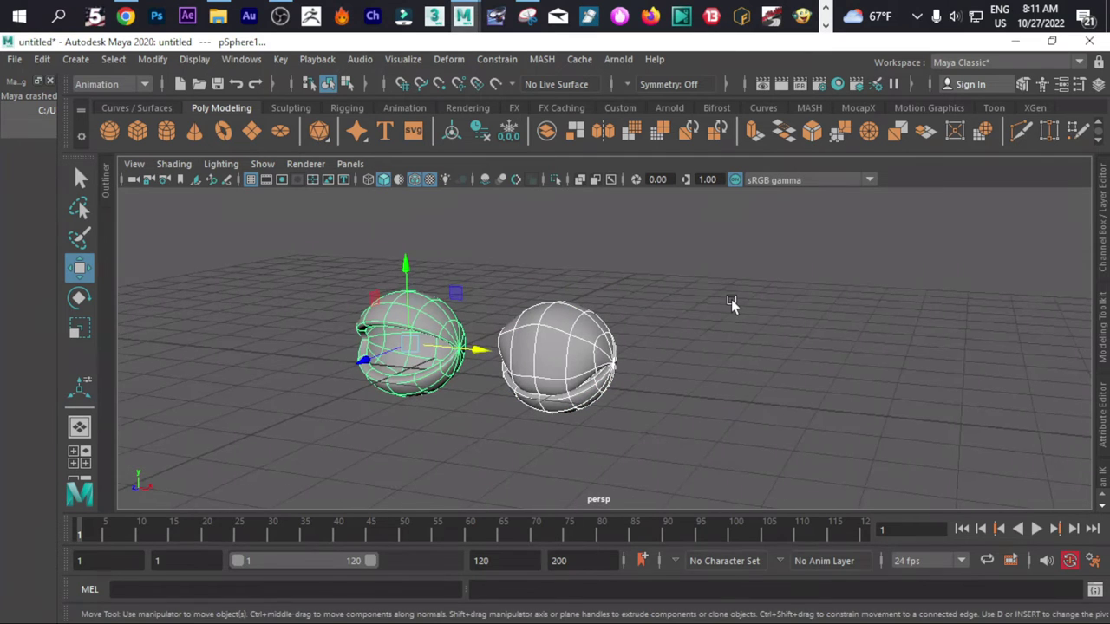
left_click(1103, 227)
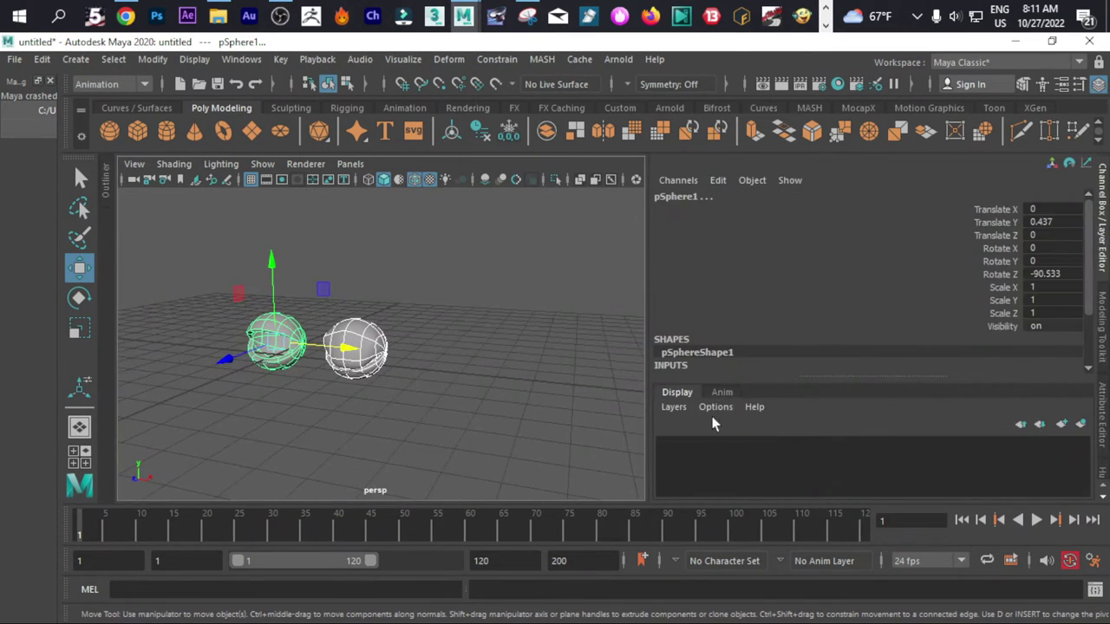
Put pSphere2 into a new display layer, layer1, and hide it.
left_click(402, 364)
left_click(377, 356)
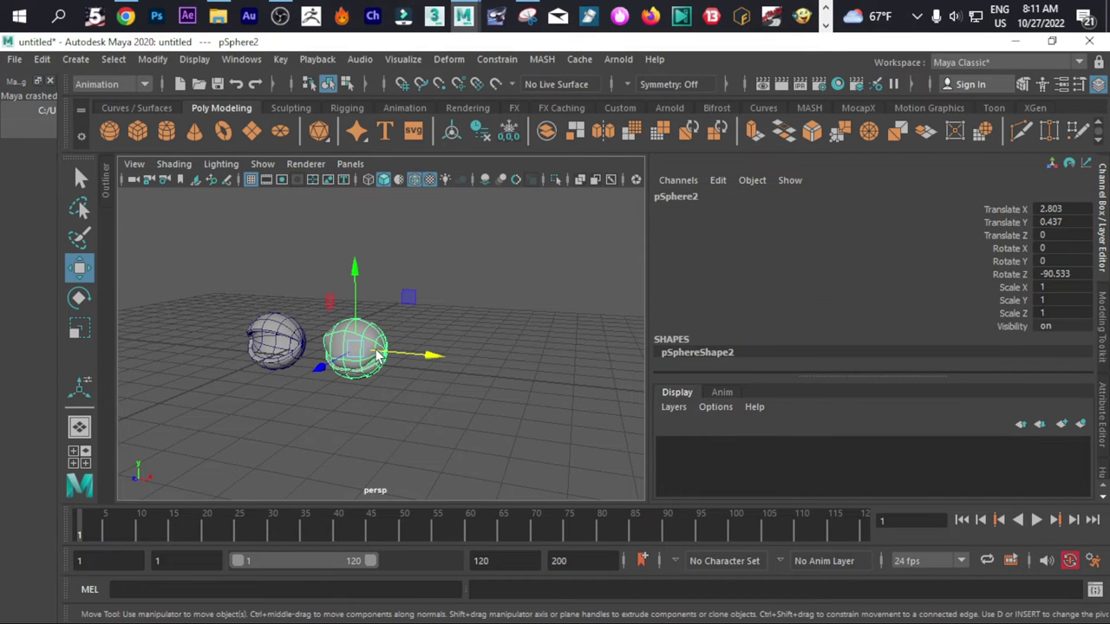
scroll(377, 355, "up", 3)
left_click_drag(323, 371, 416, 386, "alt")
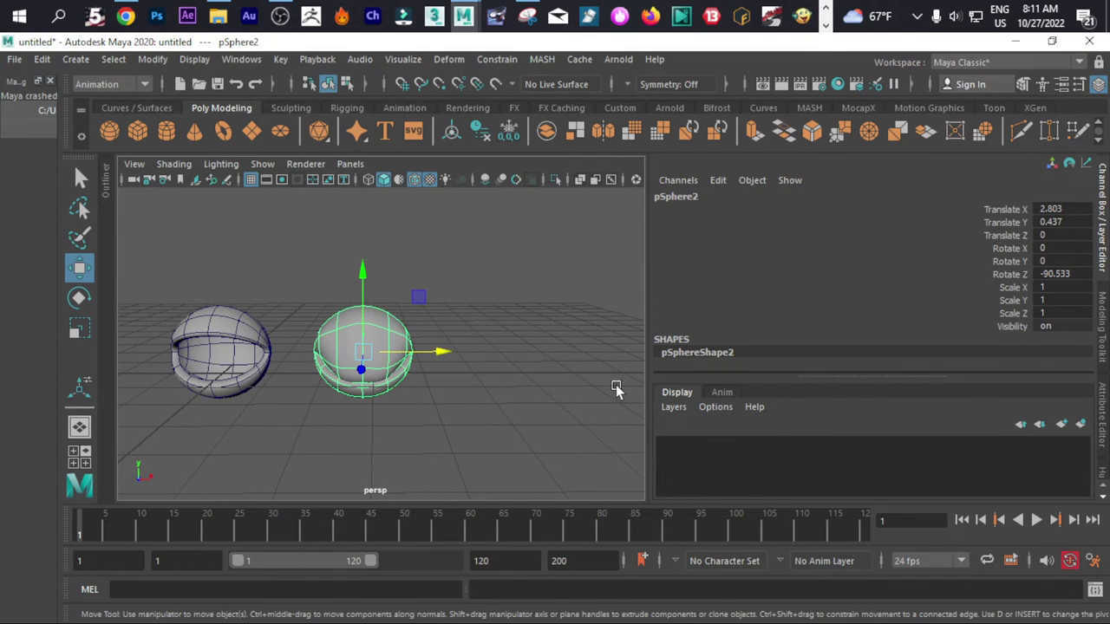
left_click(681, 407)
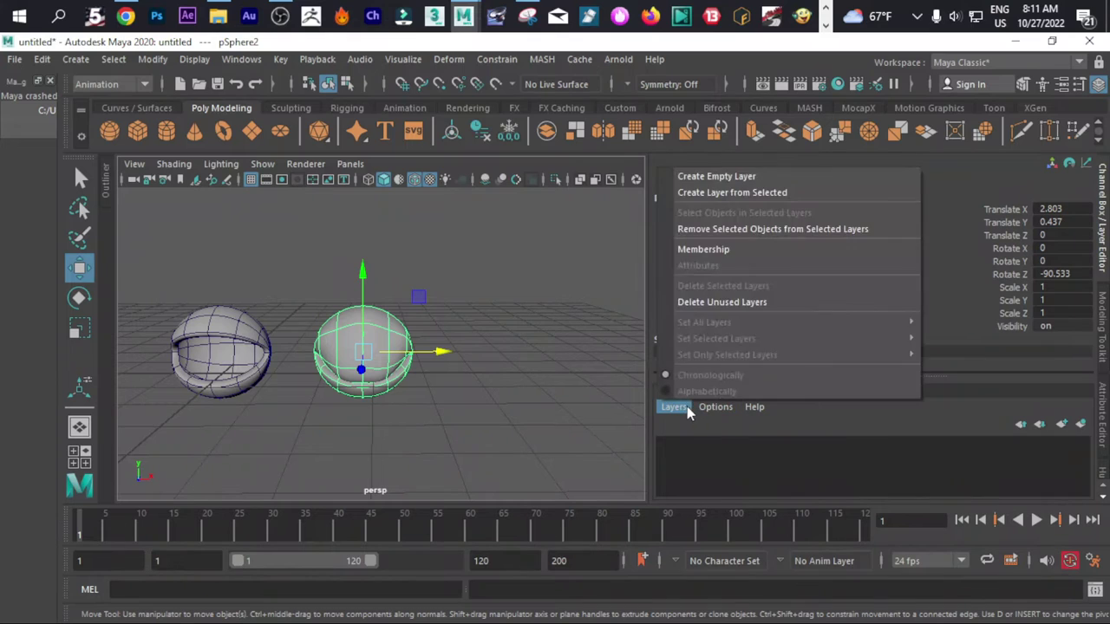
left_click(769, 201)
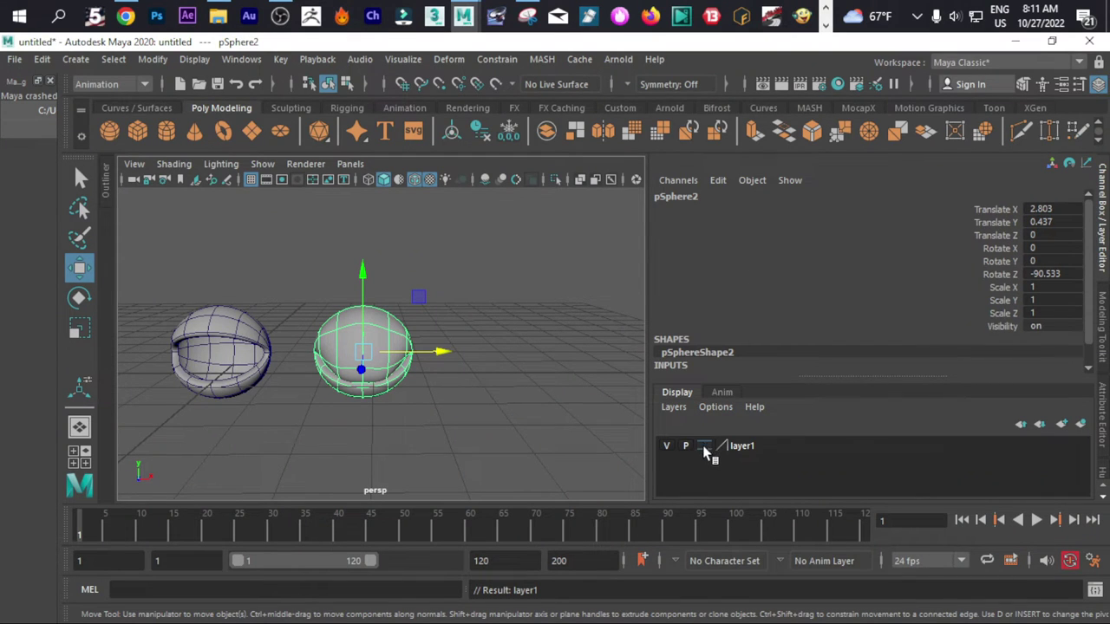
left_click(668, 447)
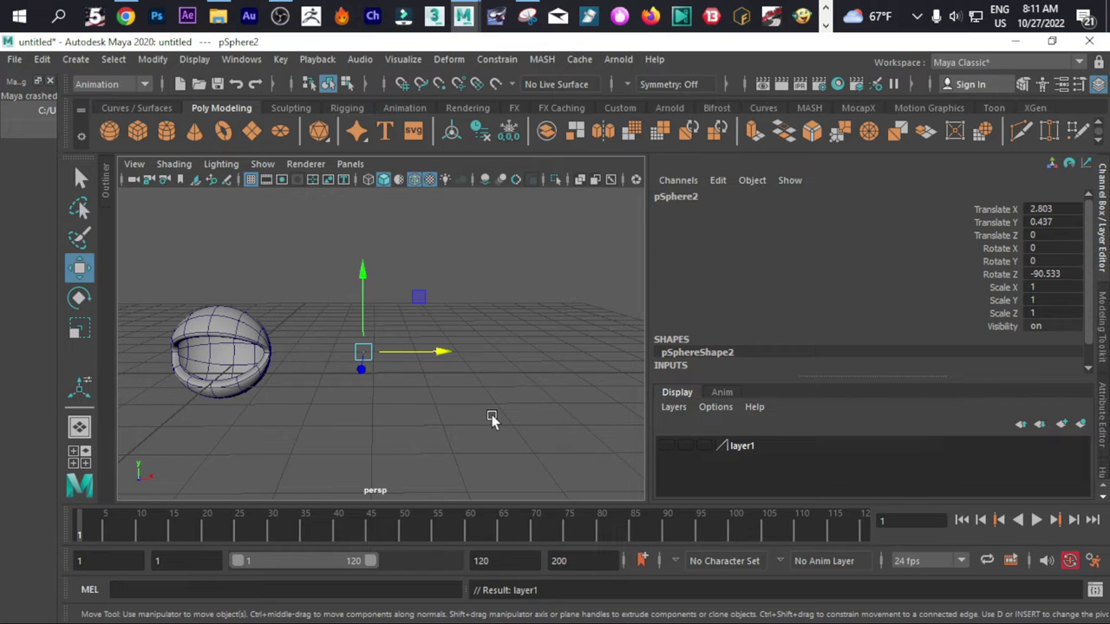
Select the remaining visible sphere and start renaming its pSphereShape3 shape.
left_click(312, 393)
left_click(239, 348)
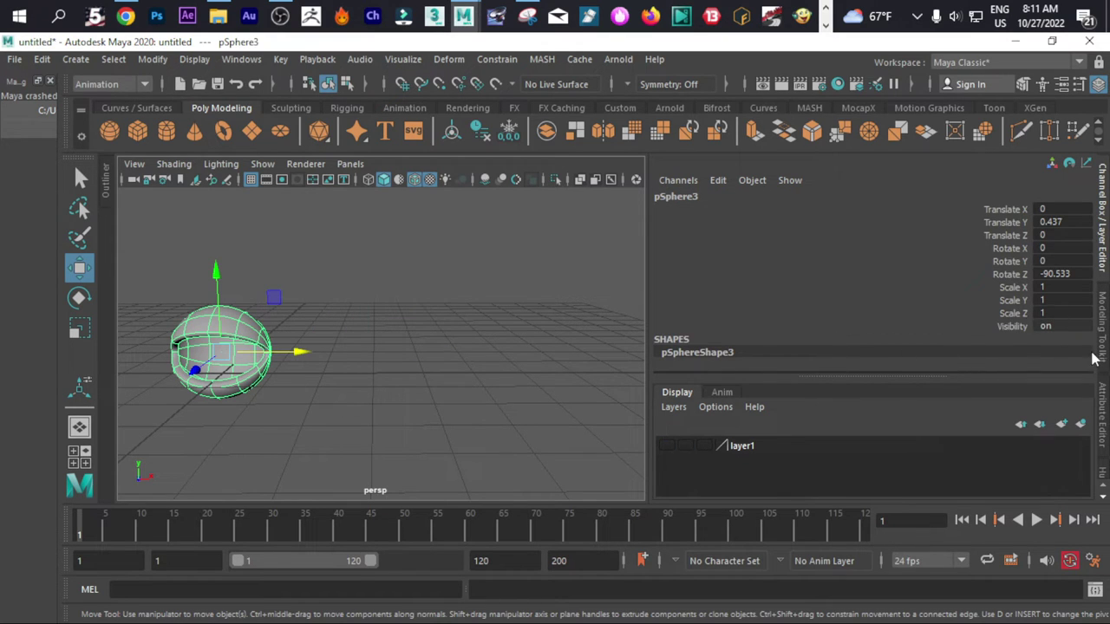
double_click(821, 354)
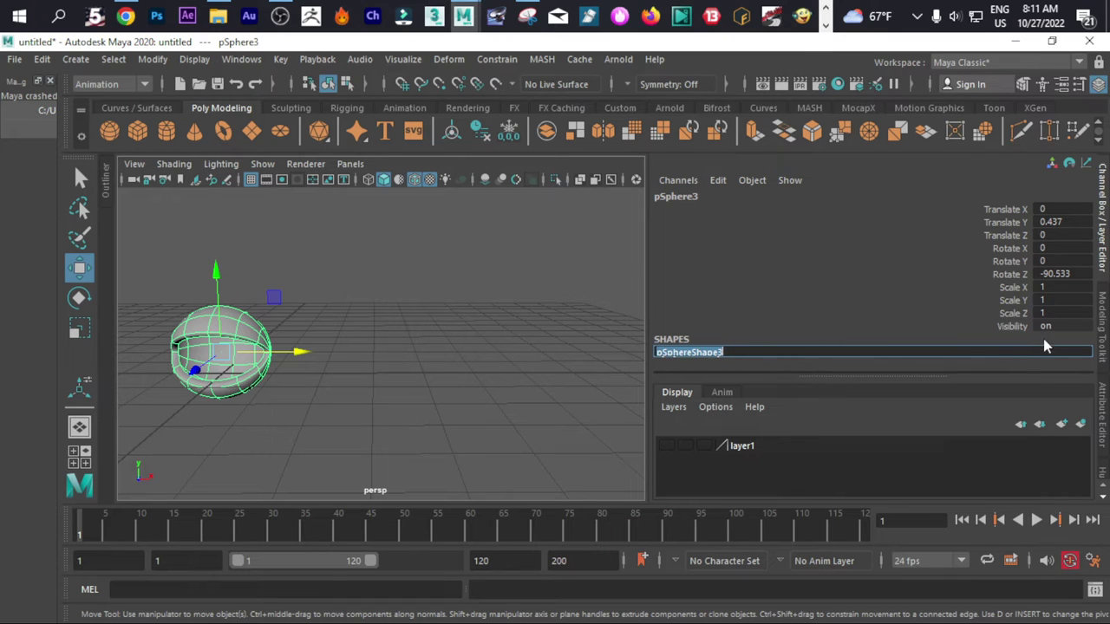
Select pSphere1 and set the eye blend shape's pSphere2 weight to 0.
key("Return")
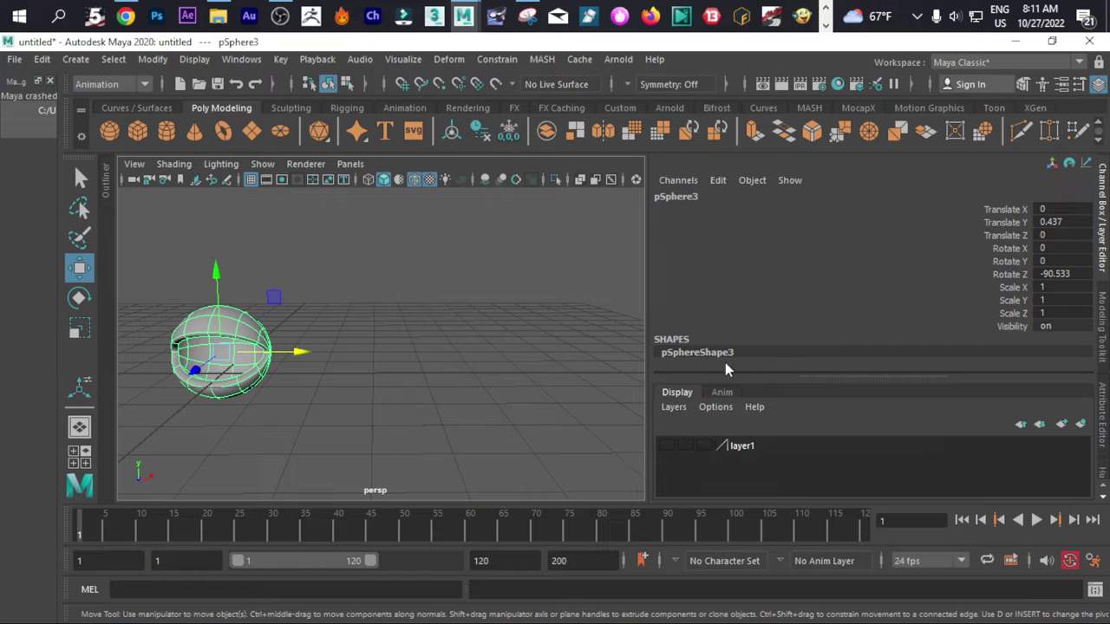
left_click(466, 346)
left_click(207, 348)
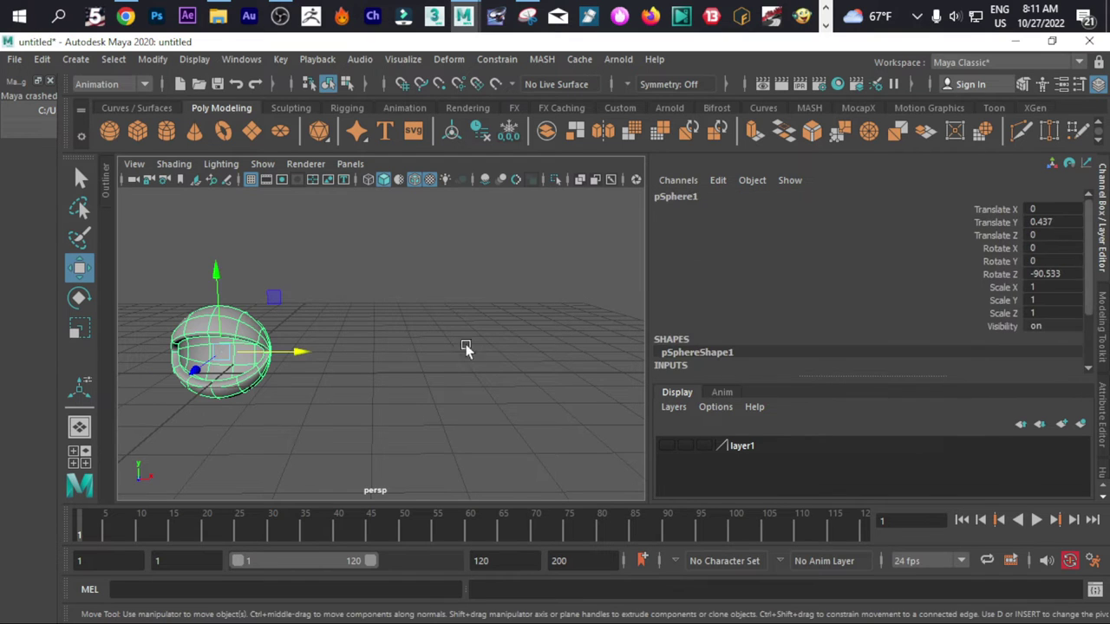
scroll(1089, 368, "down", 3)
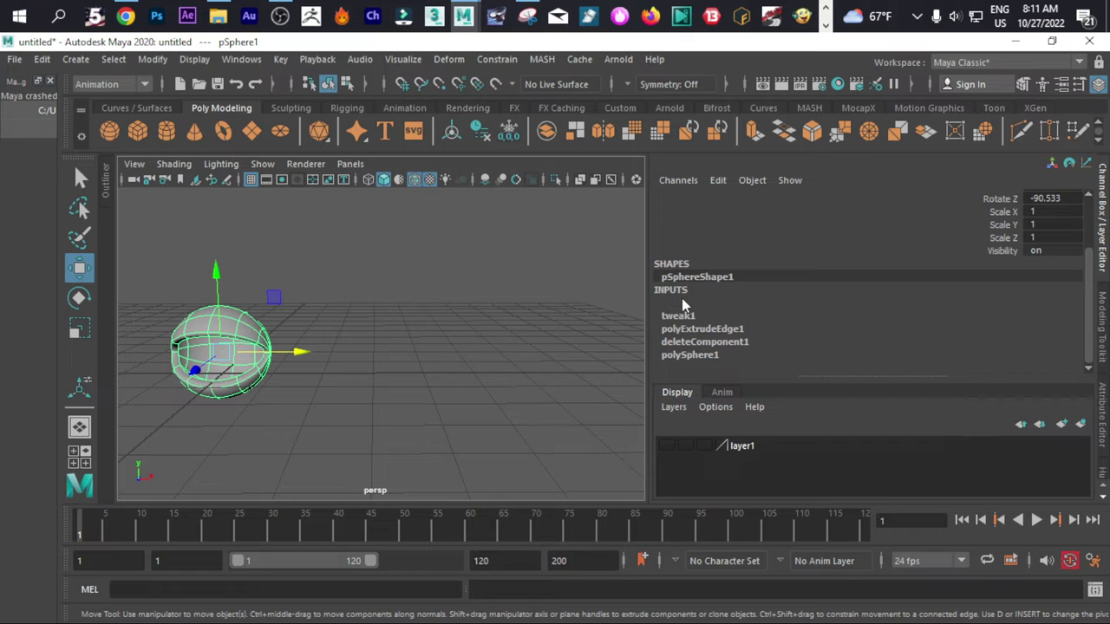
left_click(681, 301)
left_click(1036, 328)
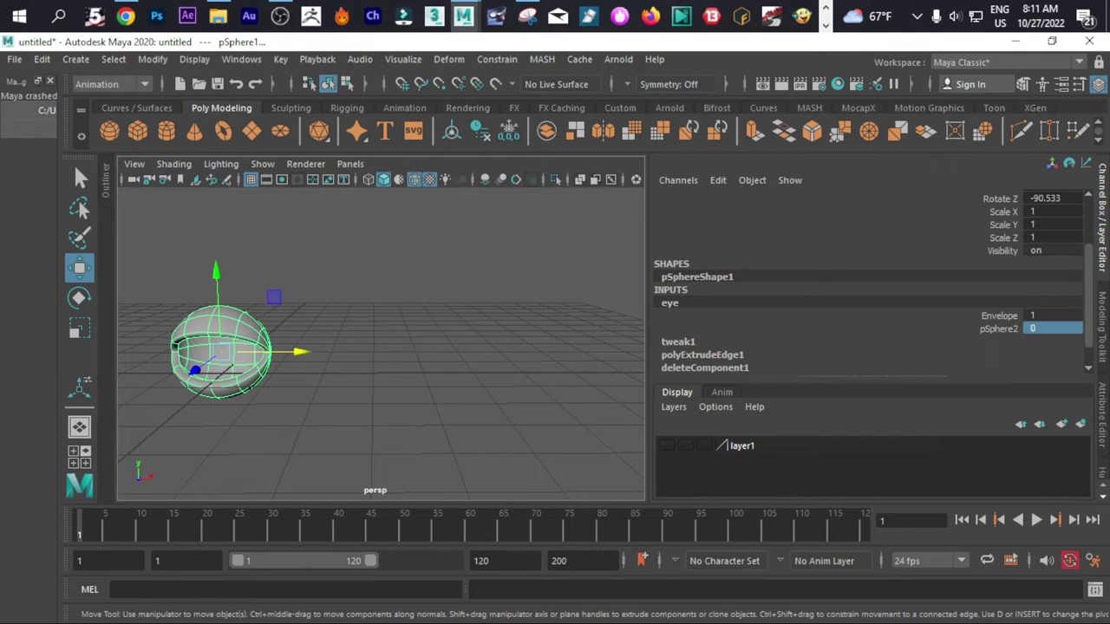
type("0")
key("Return")
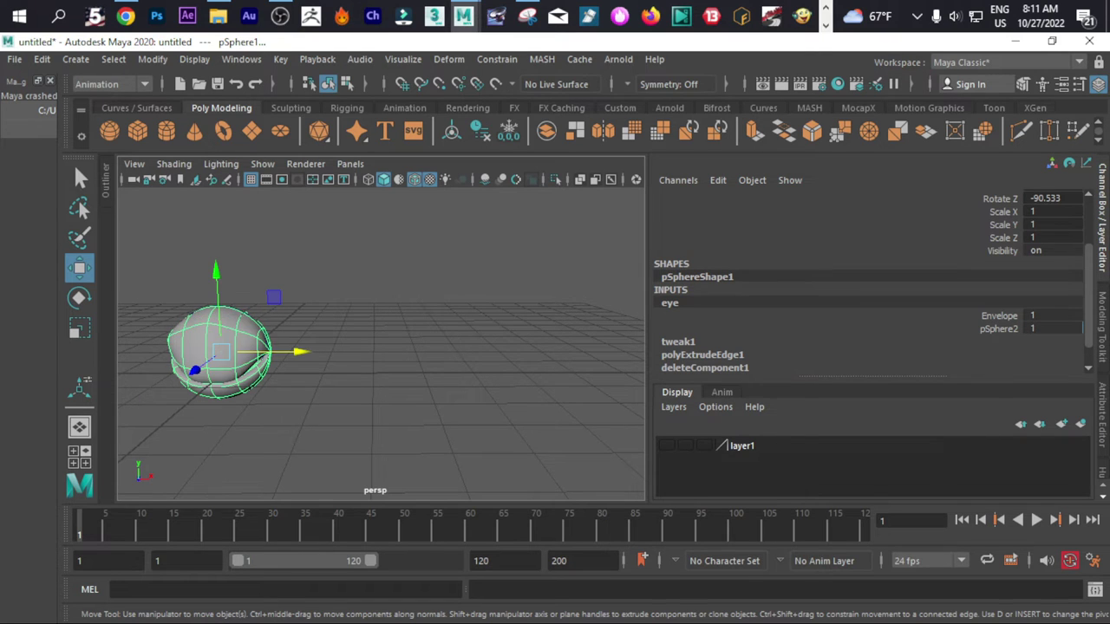
Test the blink by alternating the pSphere2 weight between 0 and 1, ending at 0.
scroll(282, 322, "up", 2)
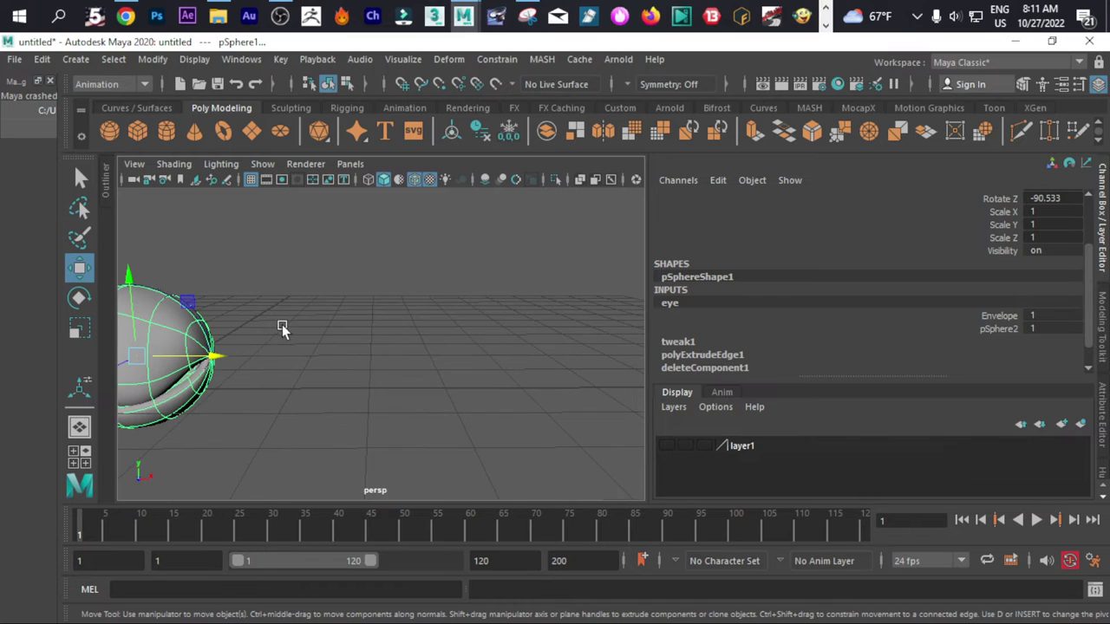
scroll(428, 302, "down", 1)
key("f")
left_click_drag(498, 303, 469, 328, "alt")
scroll(468, 328, "up", 3)
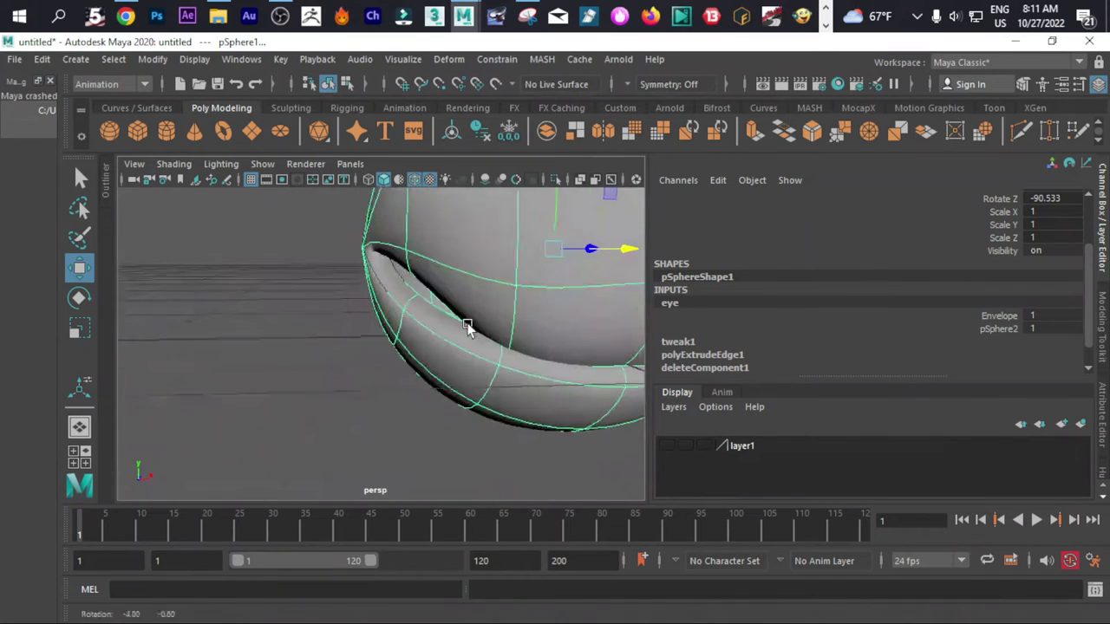
scroll(468, 327, "down", 3)
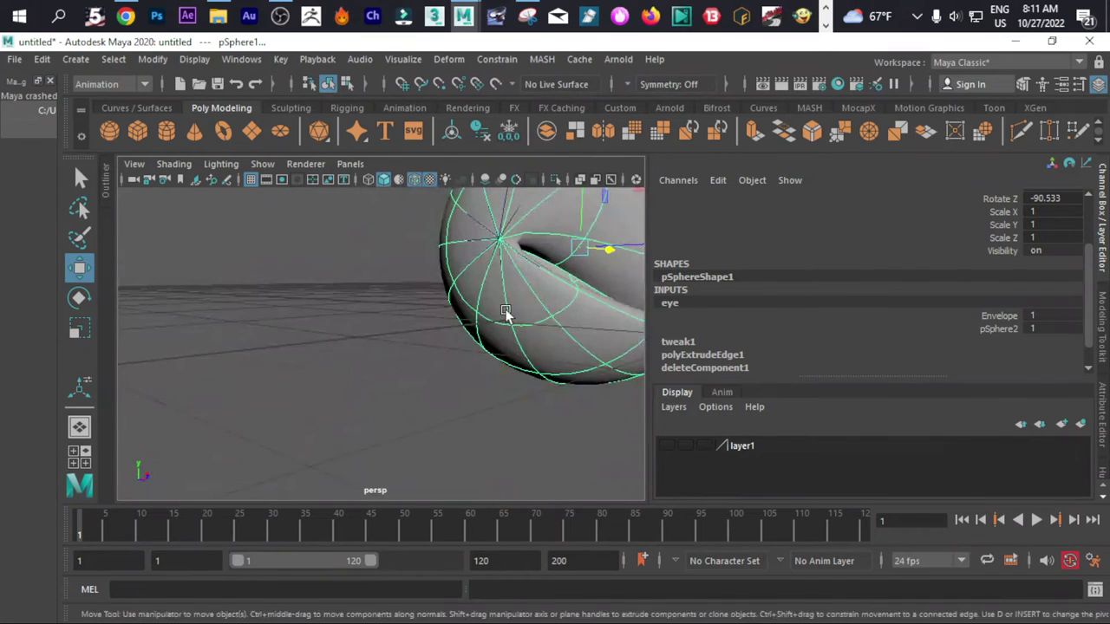
scroll(345, 364, "down", 2)
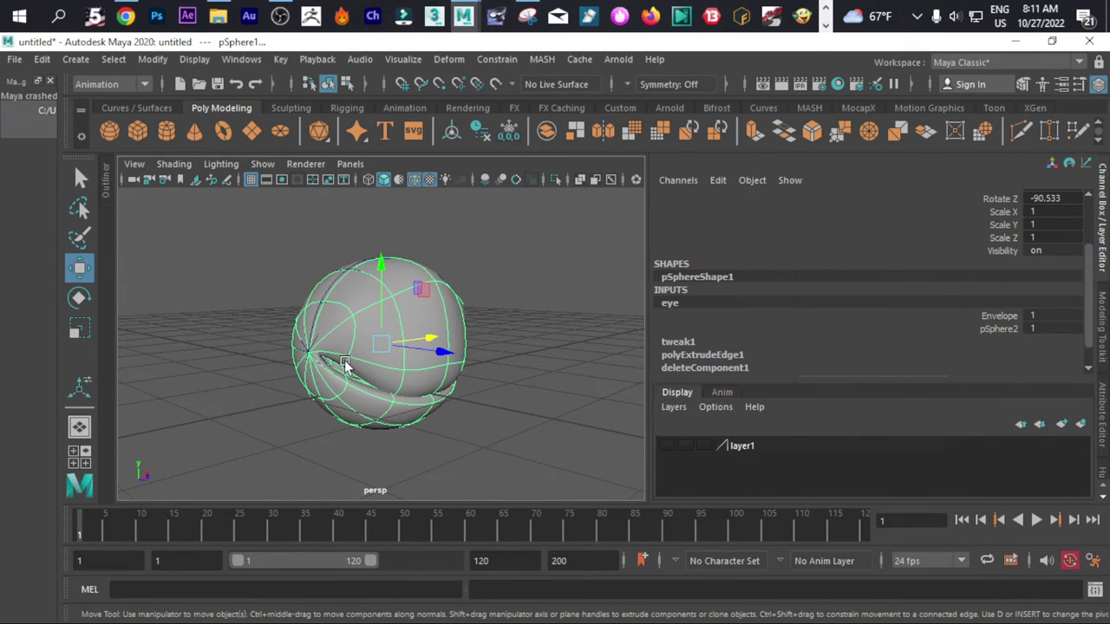
left_click_drag(345, 364, 359, 388, "alt")
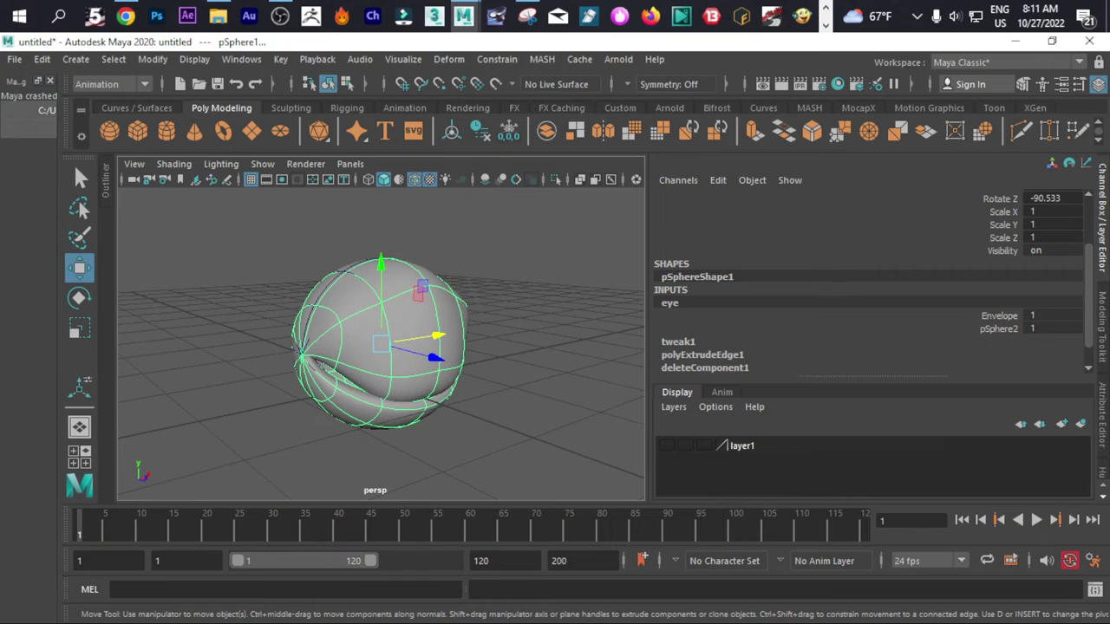
left_click(1038, 329)
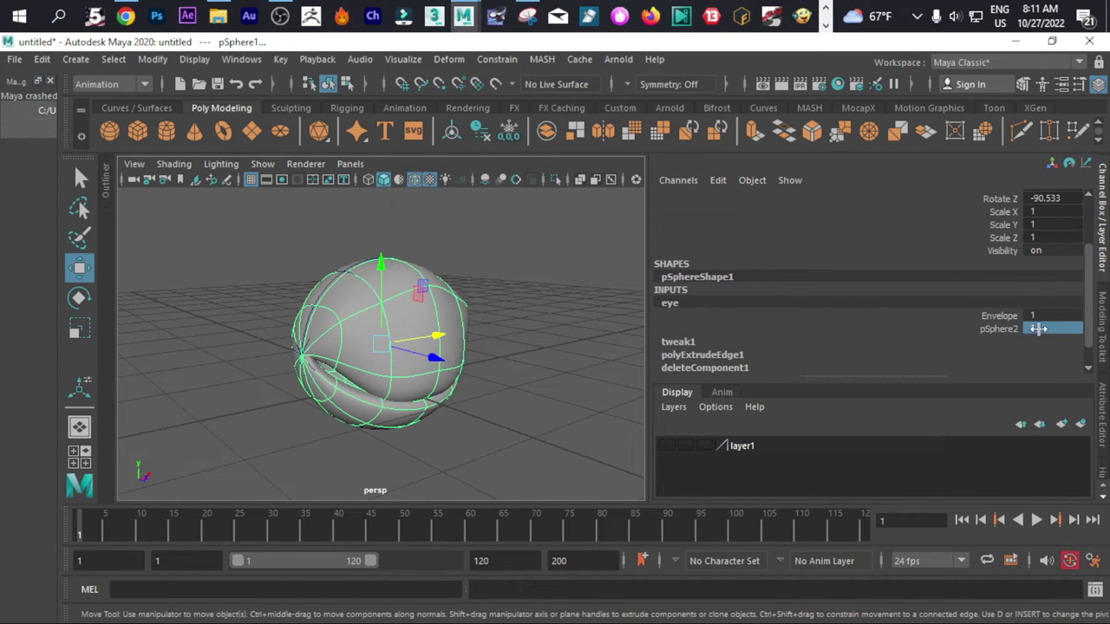
type("0")
key("Return")
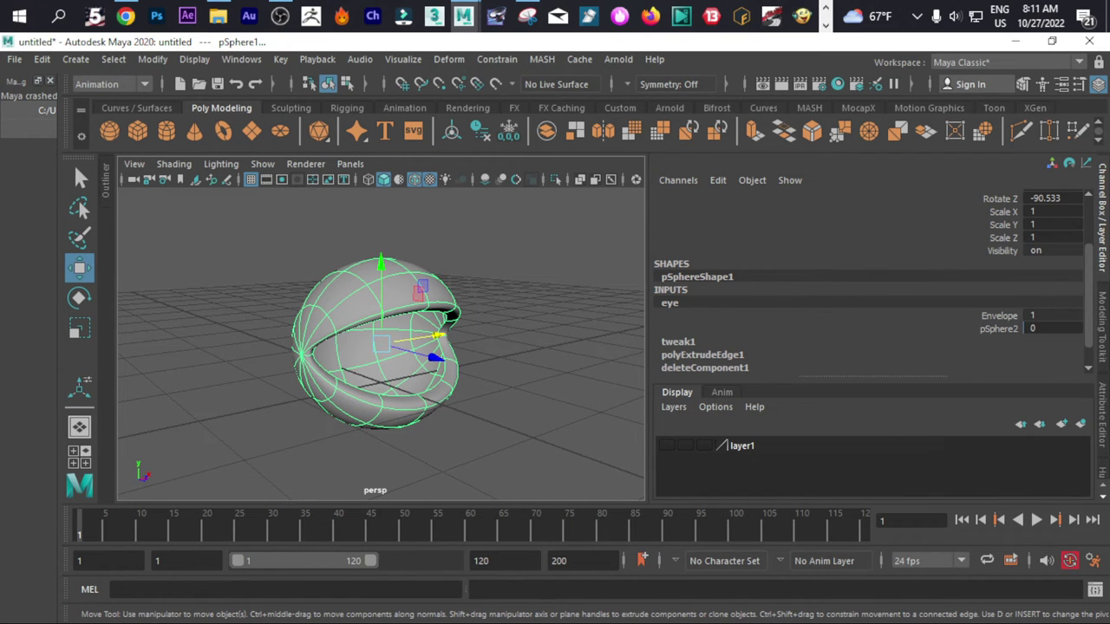
type("1")
key("Return")
type("0")
key("Return")
type("1")
key("Return")
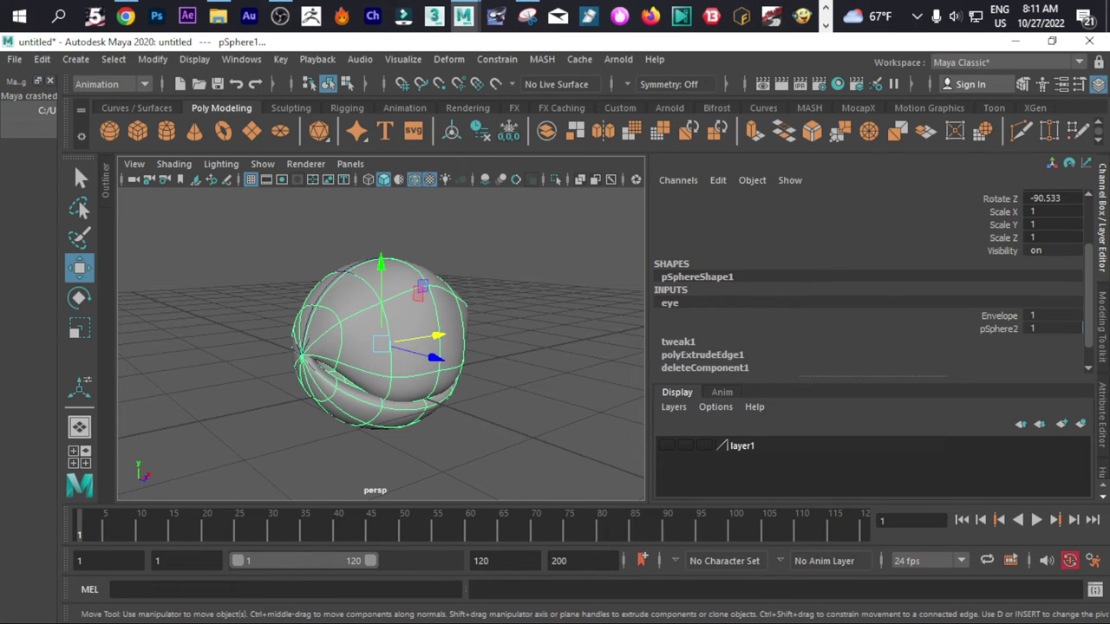
type("0")
key("Return")
type("1")
key("Return")
type("0")
key("Return")
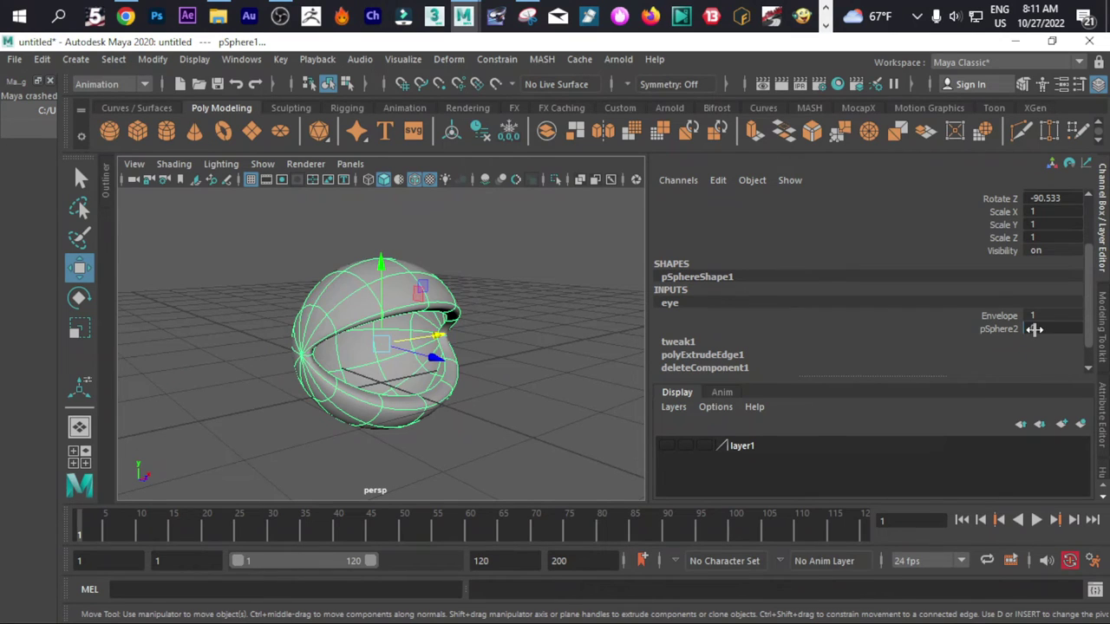
Leave the weight at 0, deselect, and return to the Move tool.
left_click(995, 328)
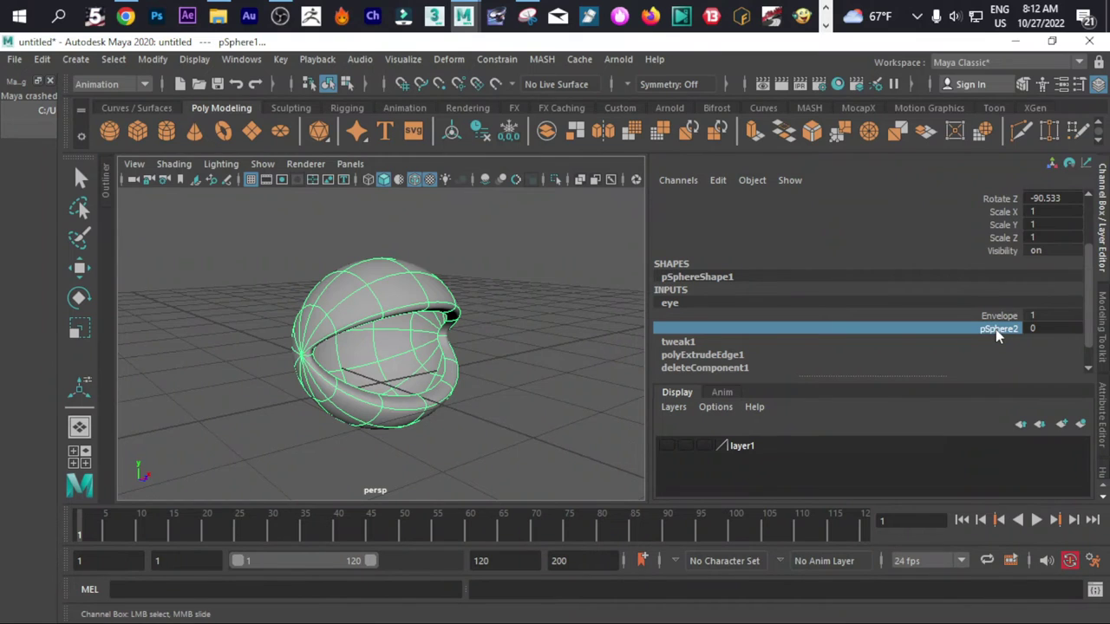
right_click(995, 329)
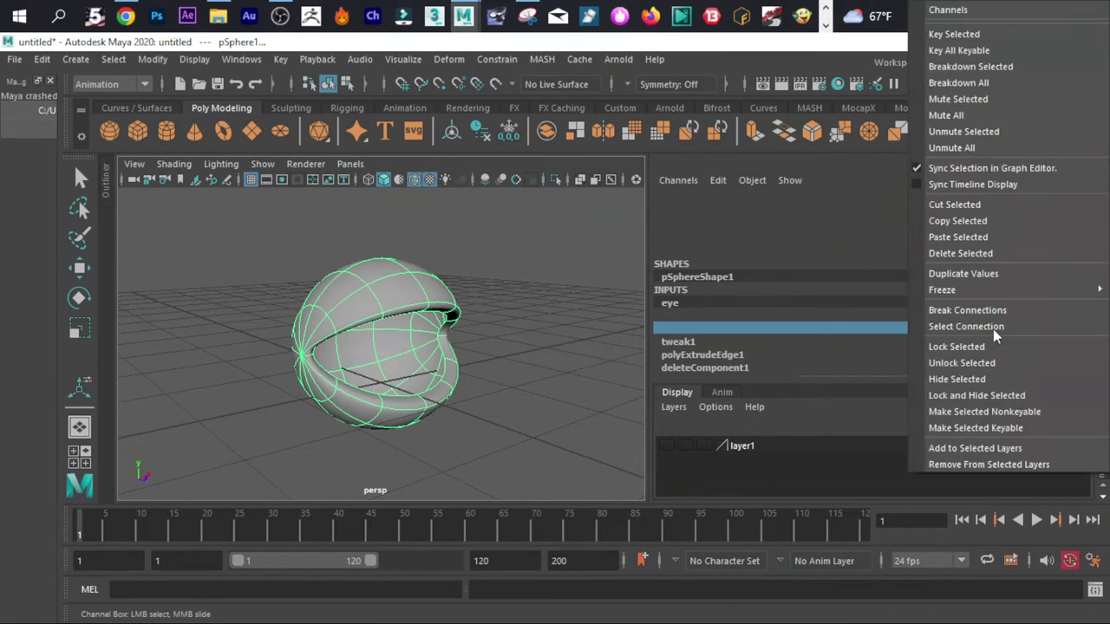
left_click(576, 324)
scroll(553, 345, "down", 3)
key("w")
scroll(431, 364, "up", 5)
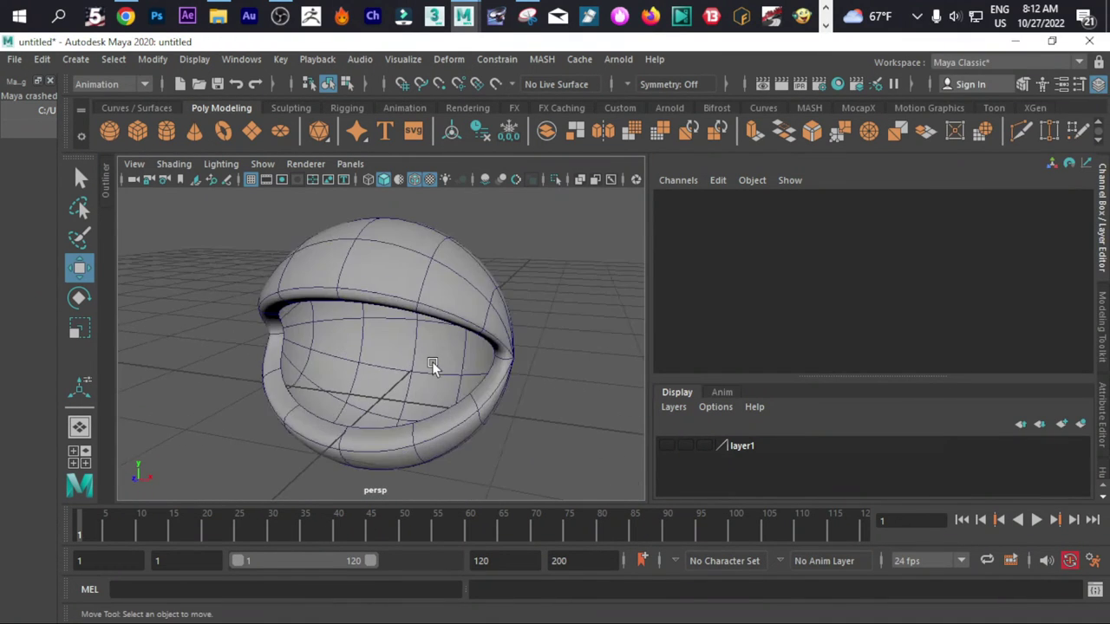
left_click_drag(432, 364, 486, 367, "alt")
scroll(479, 364, "down", 5)
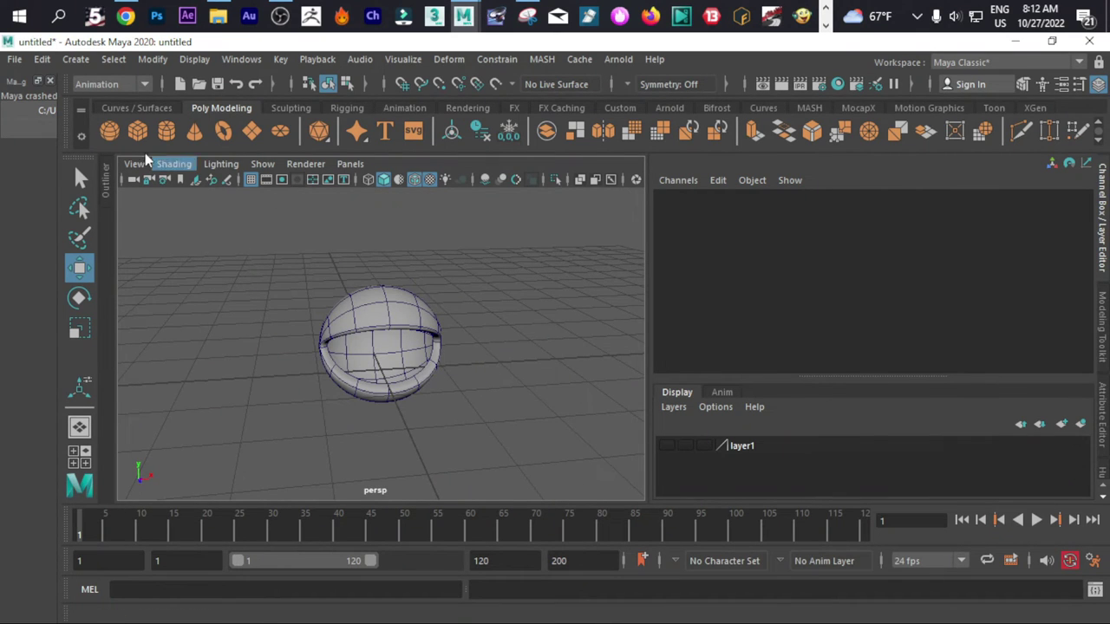
Create a polygon sphere and raise it into the eyelids in the front view.
left_click(109, 130)
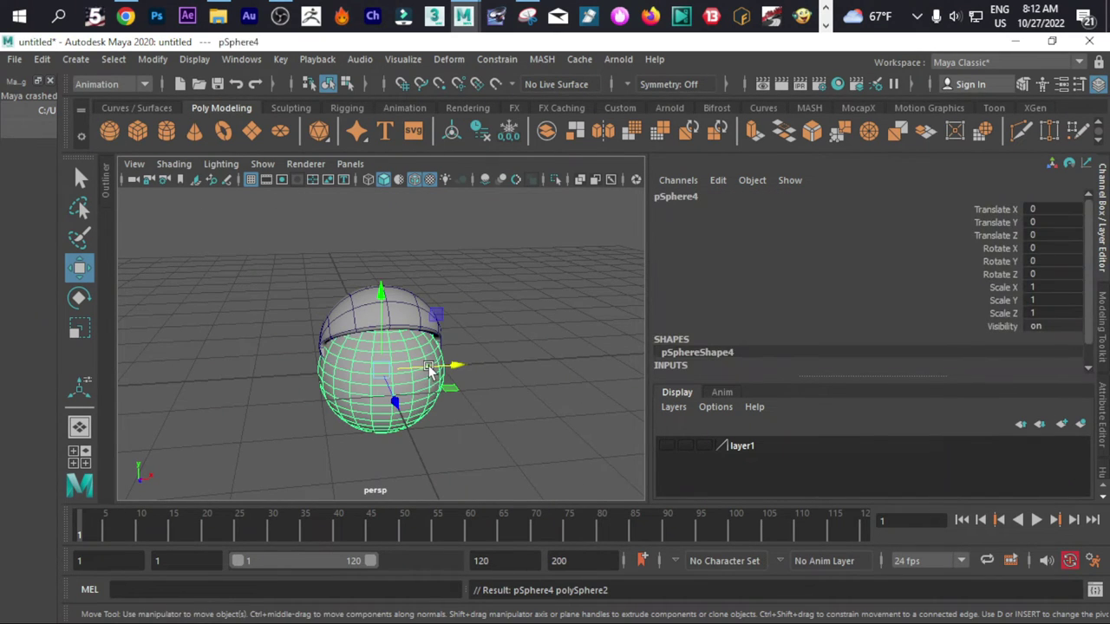
key("space")
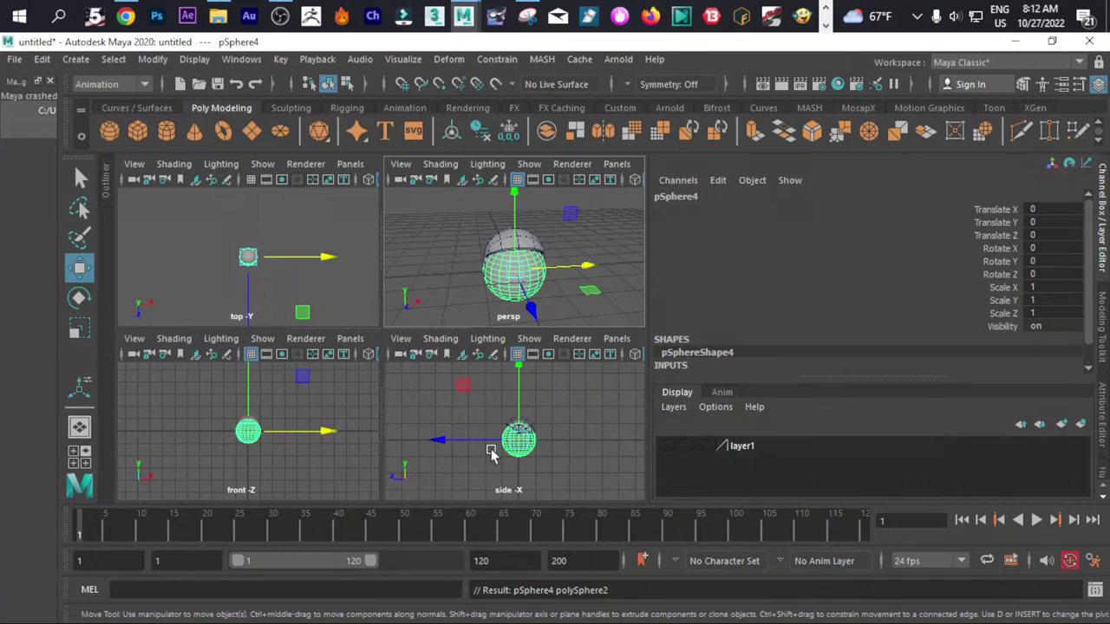
key("space")
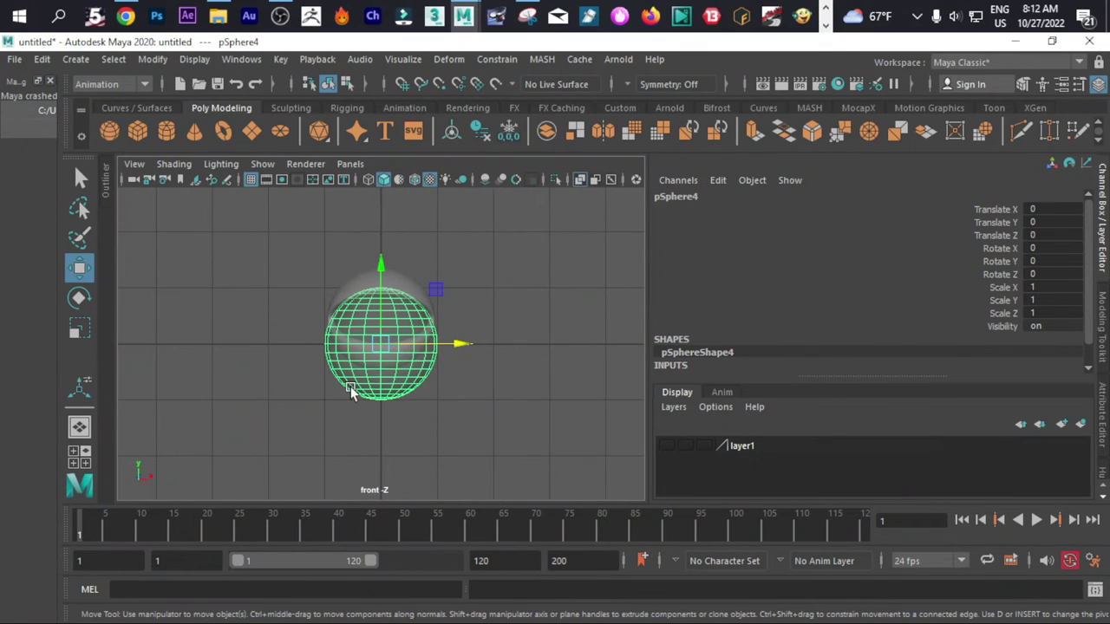
scroll(379, 353, "up", 3)
left_click_drag(381, 344, 381, 299)
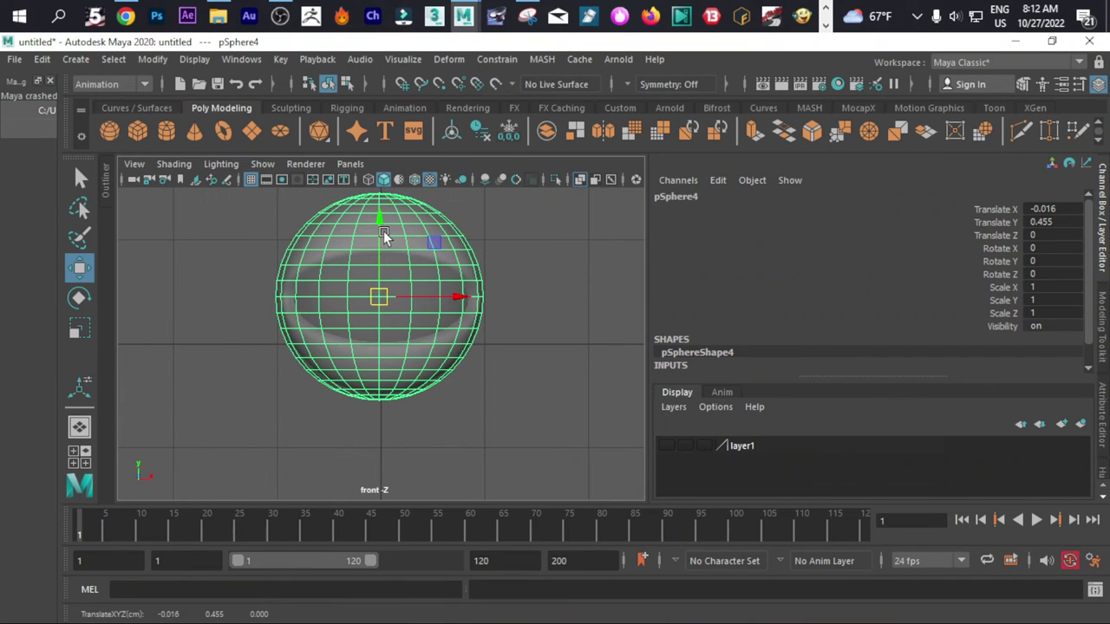
Rotate the inner sphere about 91° on X and scale it down to 0.854.
key("e")
left_click_drag(379, 257, 386, 348)
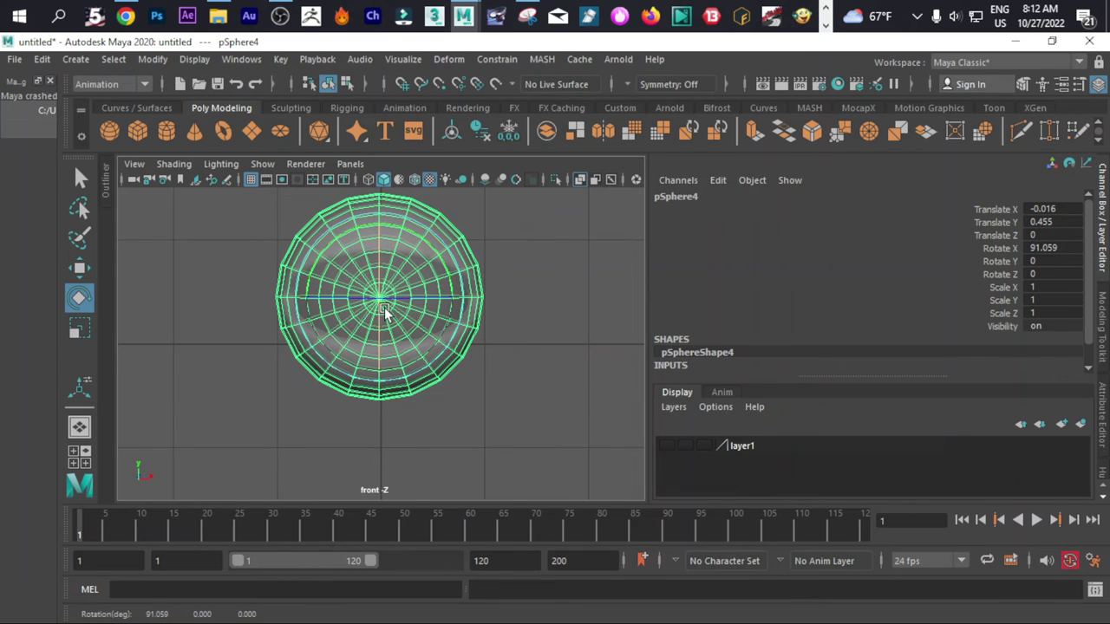
key("r")
left_click_drag(379, 299, 398, 312)
key("space")
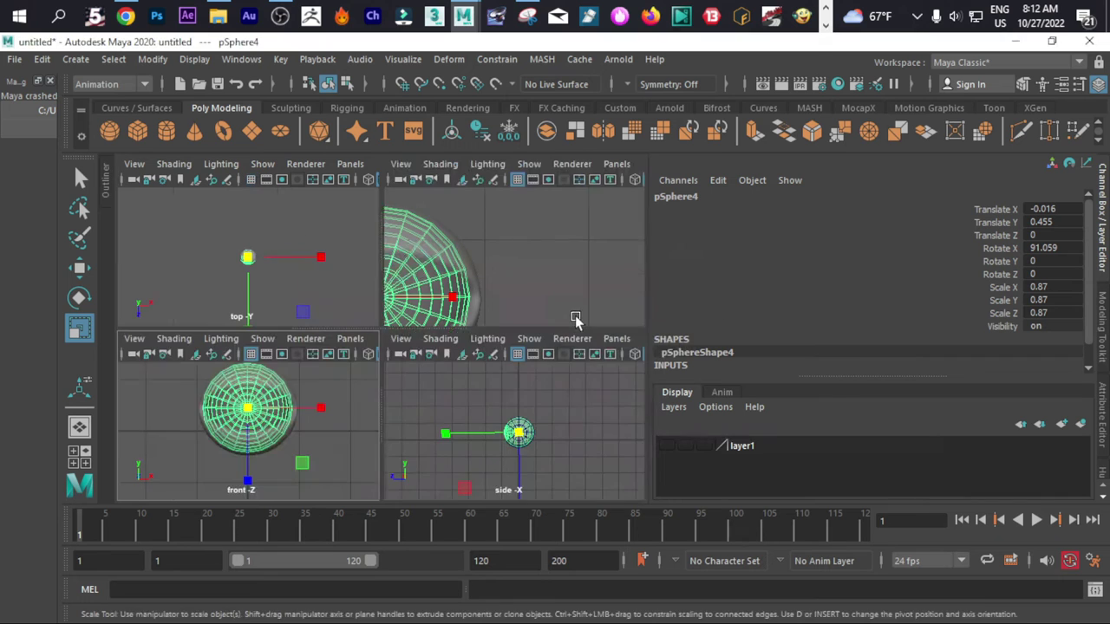
key("space")
key("f")
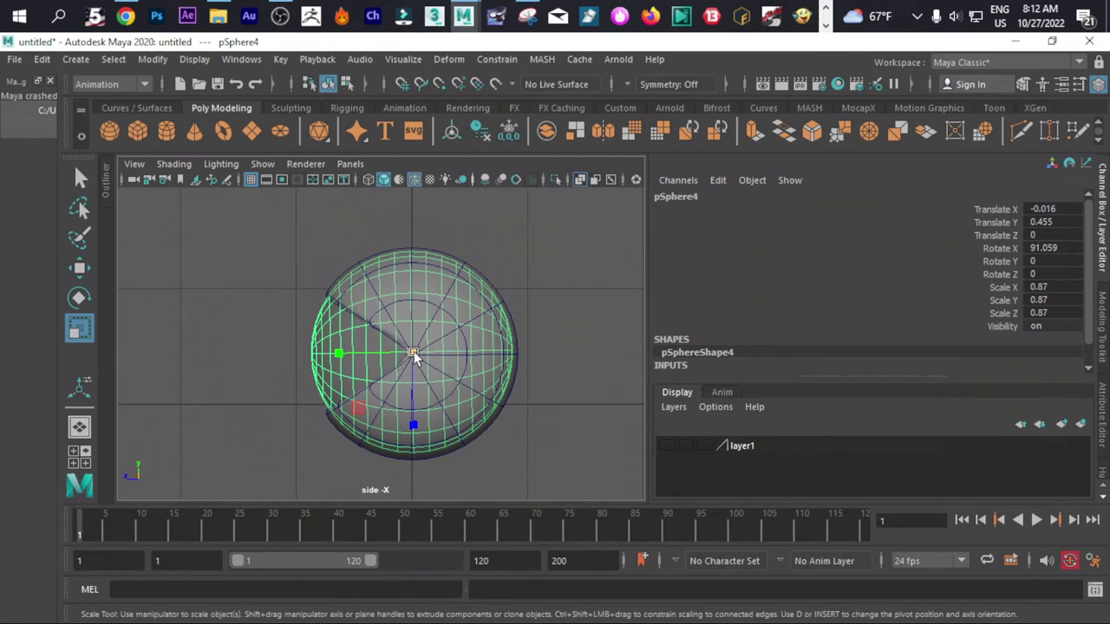
left_click_drag(413, 354, 411, 359)
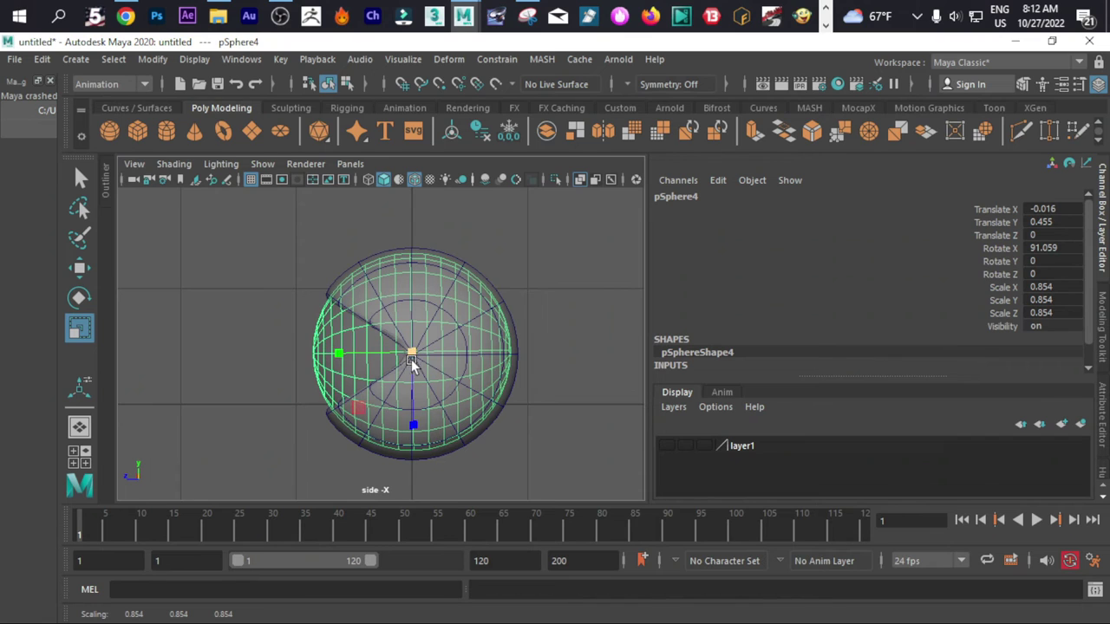
Check the fit in perspective and assign a new Blinn material to the inner sphere.
key("space")
key("space")
key("f")
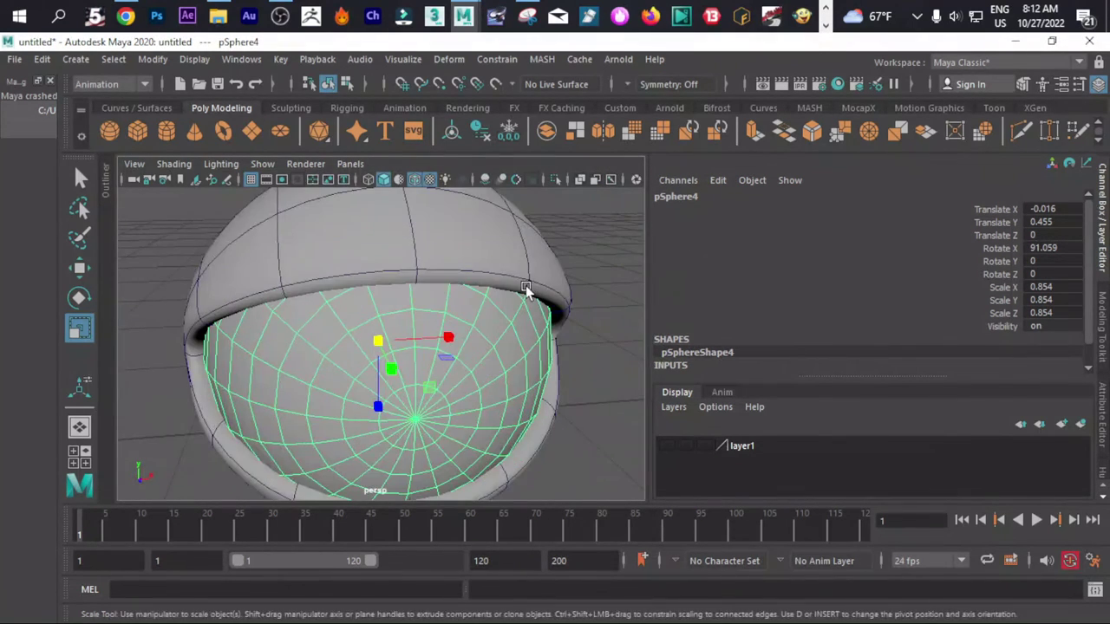
scroll(520, 299, "down", 5)
mouse_move(520, 302)
left_mouse_down("alt")
mouse_move(451, 267)
mouse_move(520, 260)
mouse_move(552, 282)
mouse_move(515, 285)
left_mouse_up("alt")
scroll(511, 288, "up", 3)
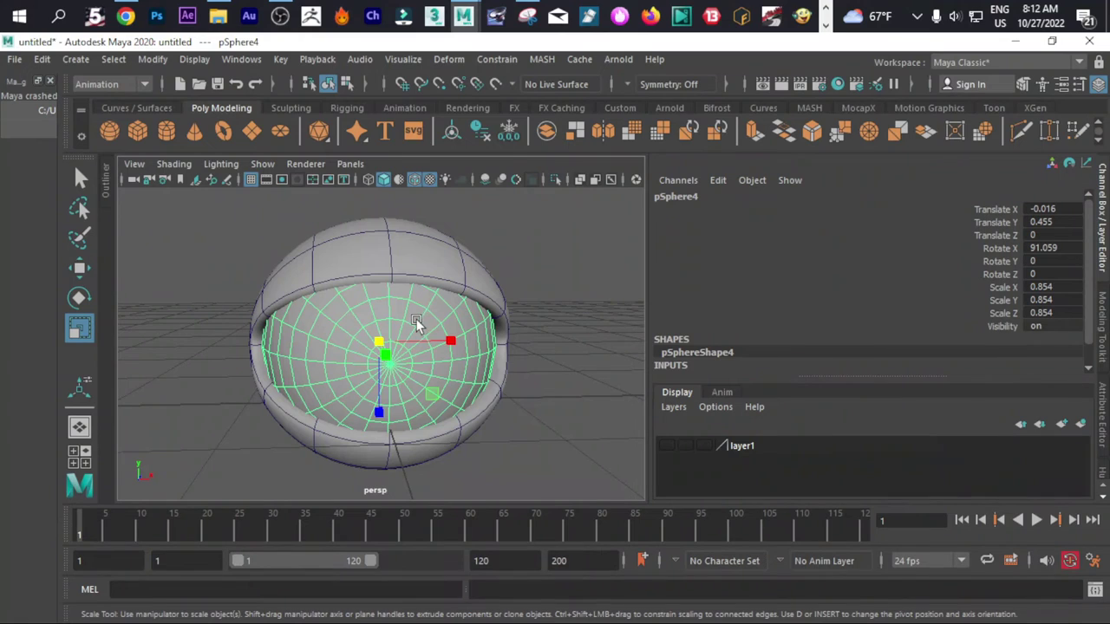
right_click_drag(416, 322, 569, 479)
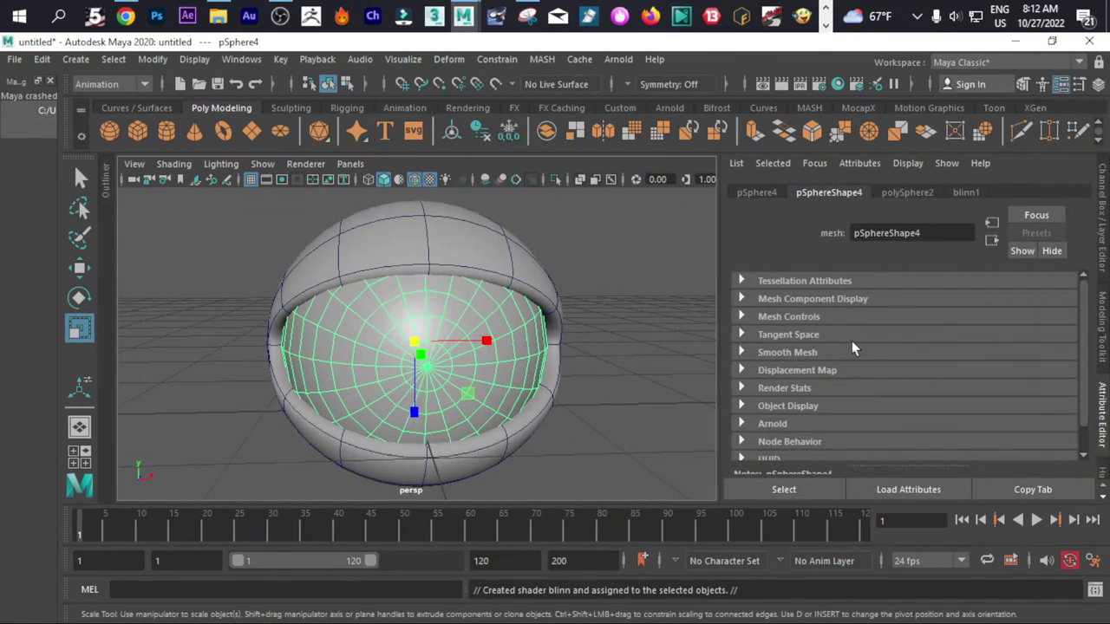
Map a Ramp texture to blinn1's Color and drag the white entry toward black.
left_click(967, 192)
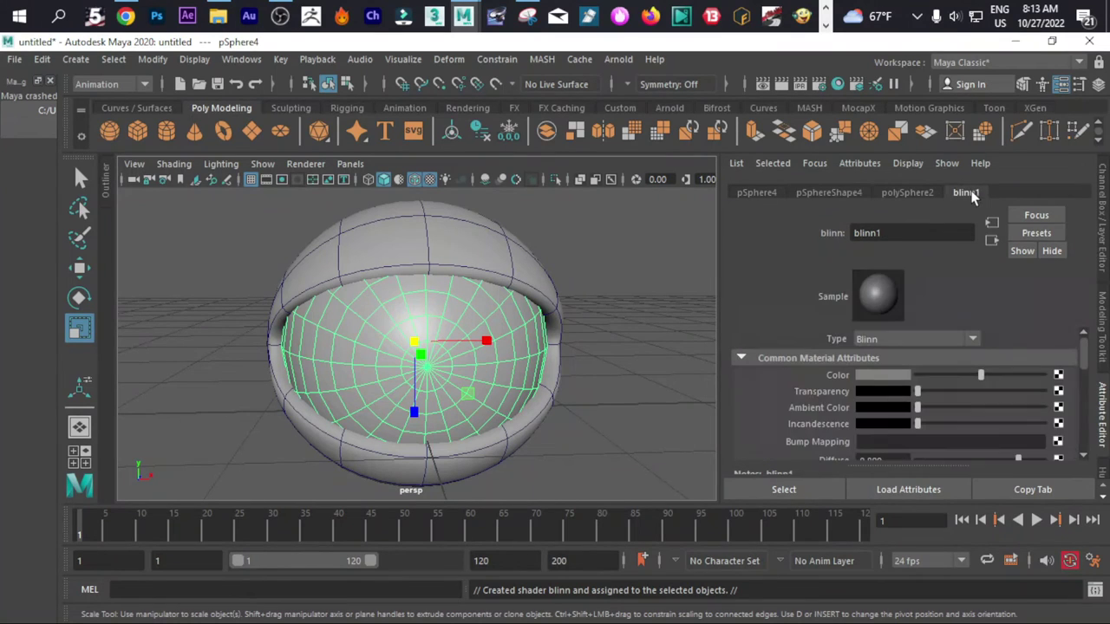
left_click(1058, 376)
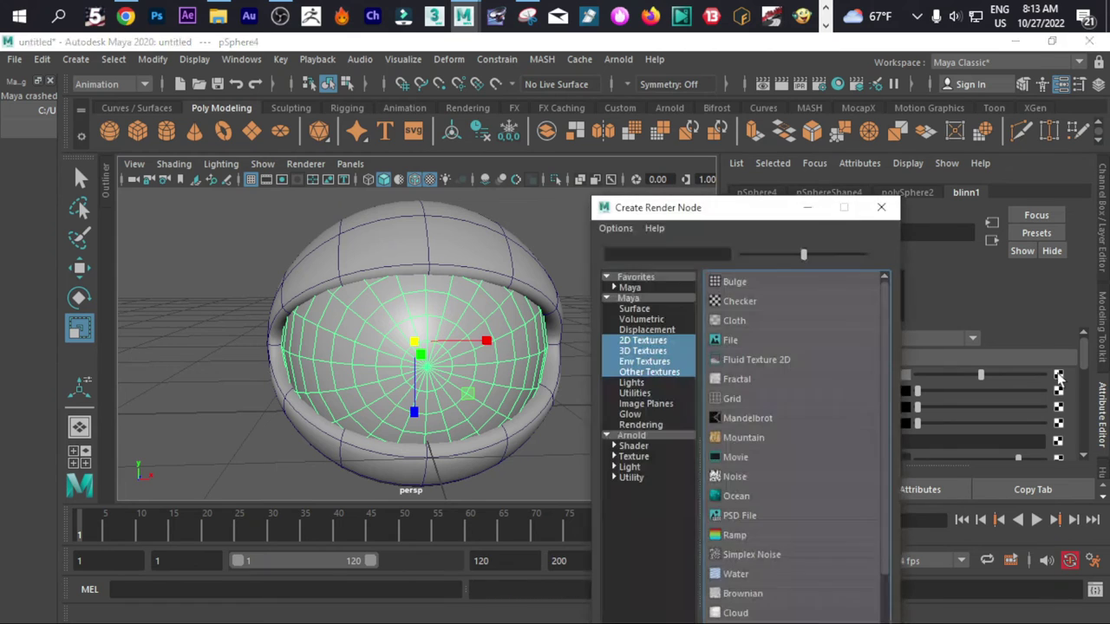
left_click(740, 534)
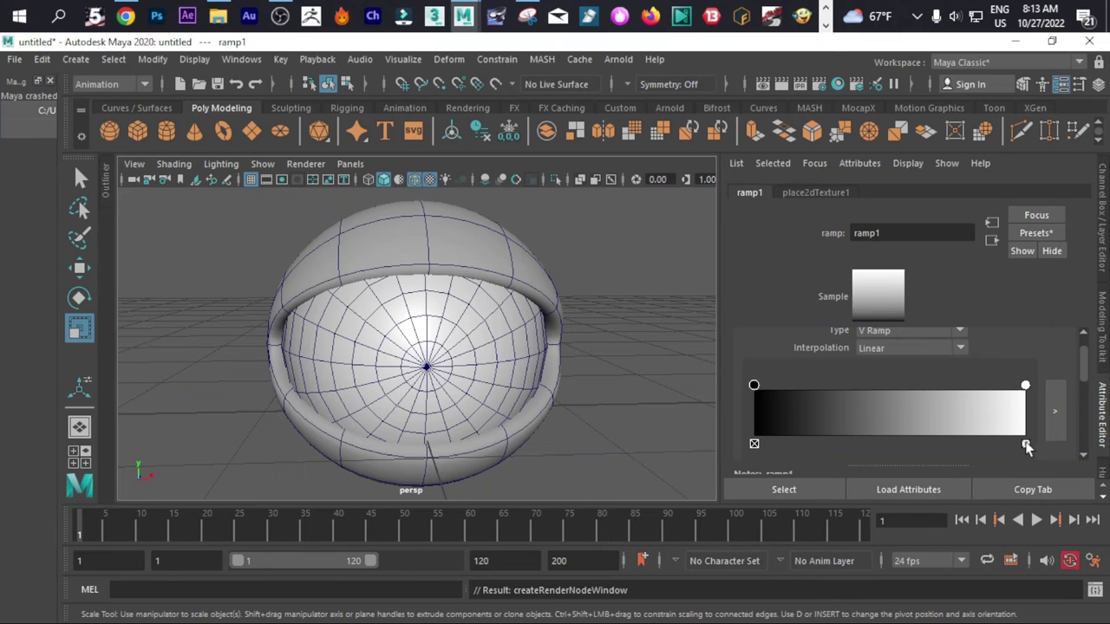
left_click_drag(1025, 388, 982, 409)
left_click_drag(796, 414, 762, 391)
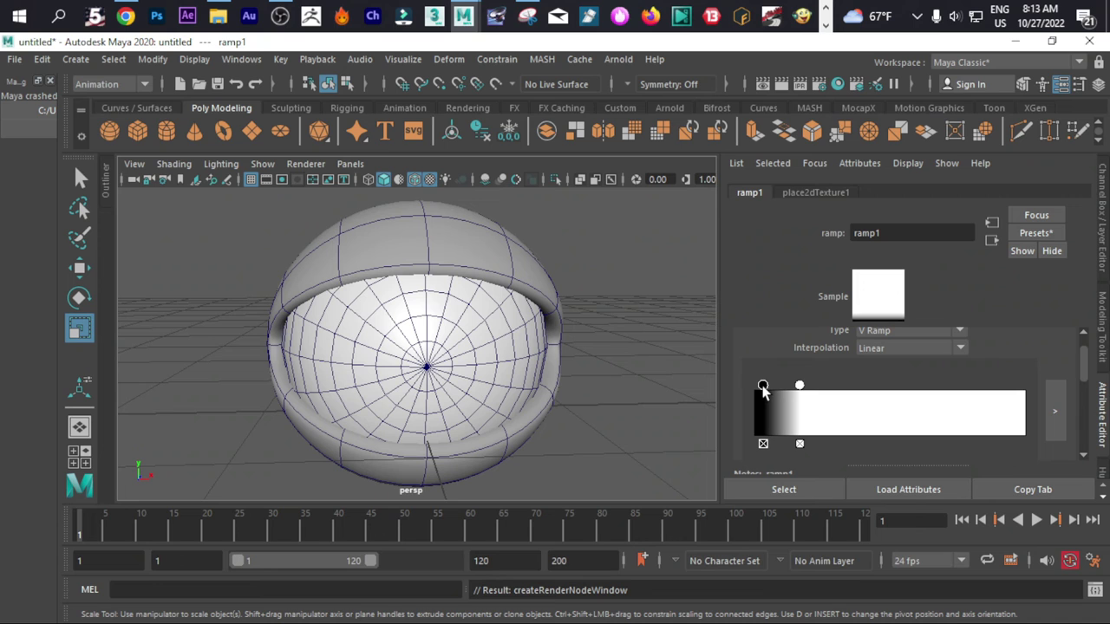
Rotate the inner sphere pSphere4 about X to roughly 270 so the ramp's dark end faces forward.
left_click(450, 344)
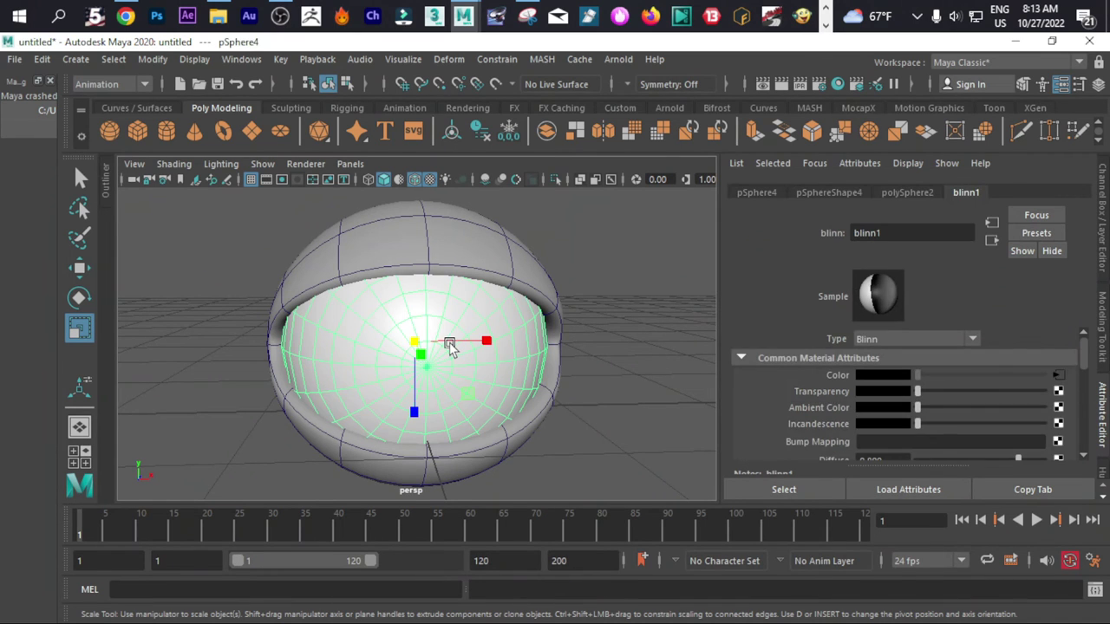
key("e")
left_click_drag(422, 315, 423, 409)
left_click_drag(419, 300, 416, 404)
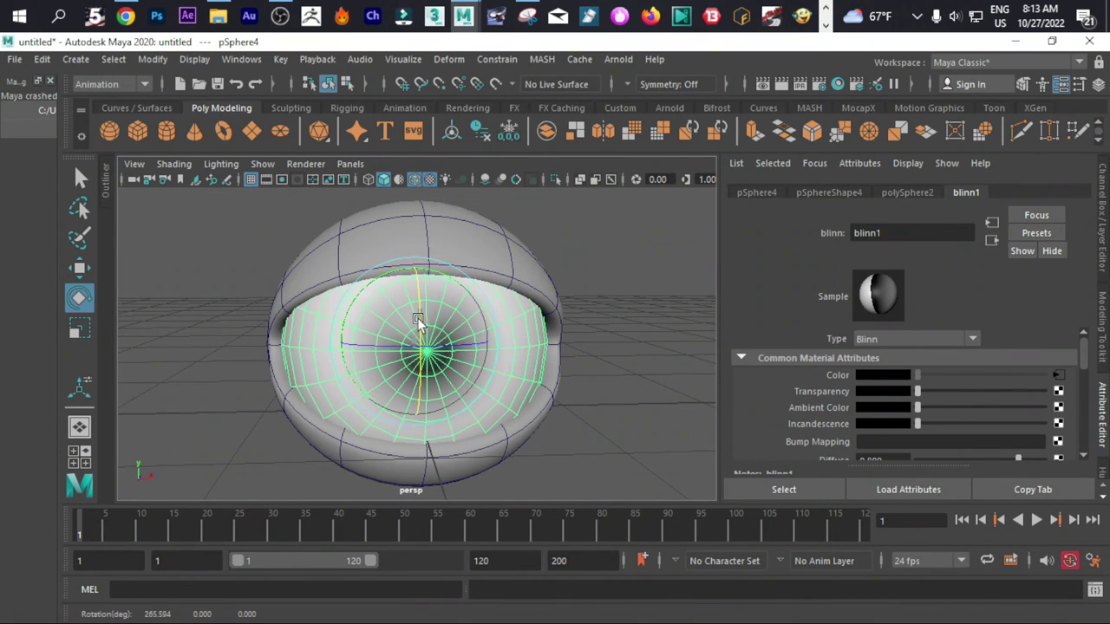
left_click_drag(417, 318, 417, 331)
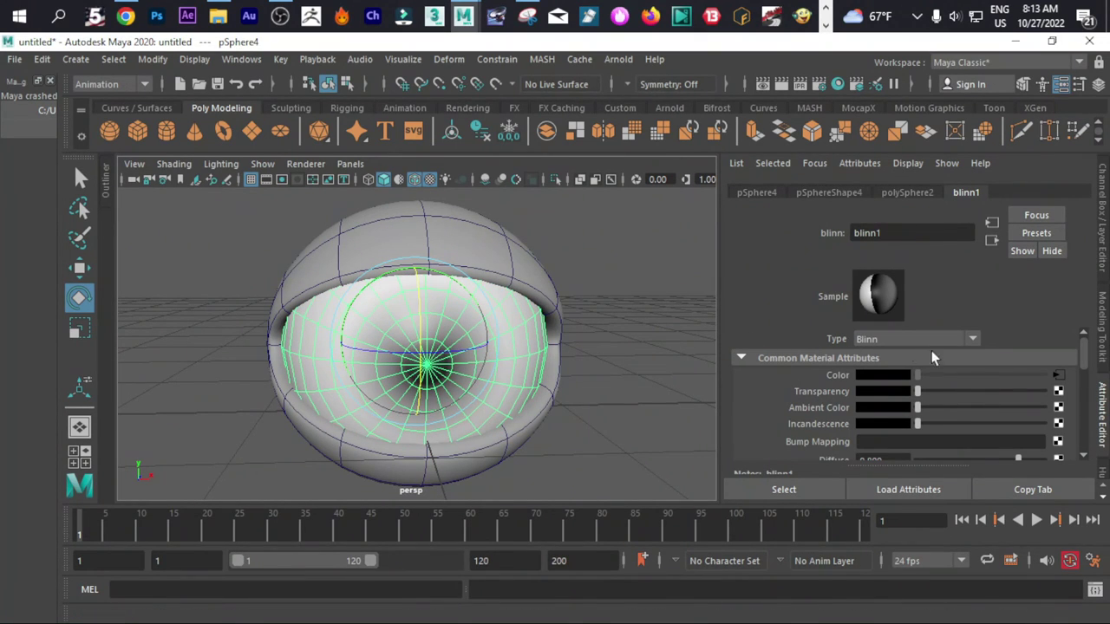
Drag ramp1's black handle right, close to white, for a wide crisp-edged pupil.
left_click(1058, 374)
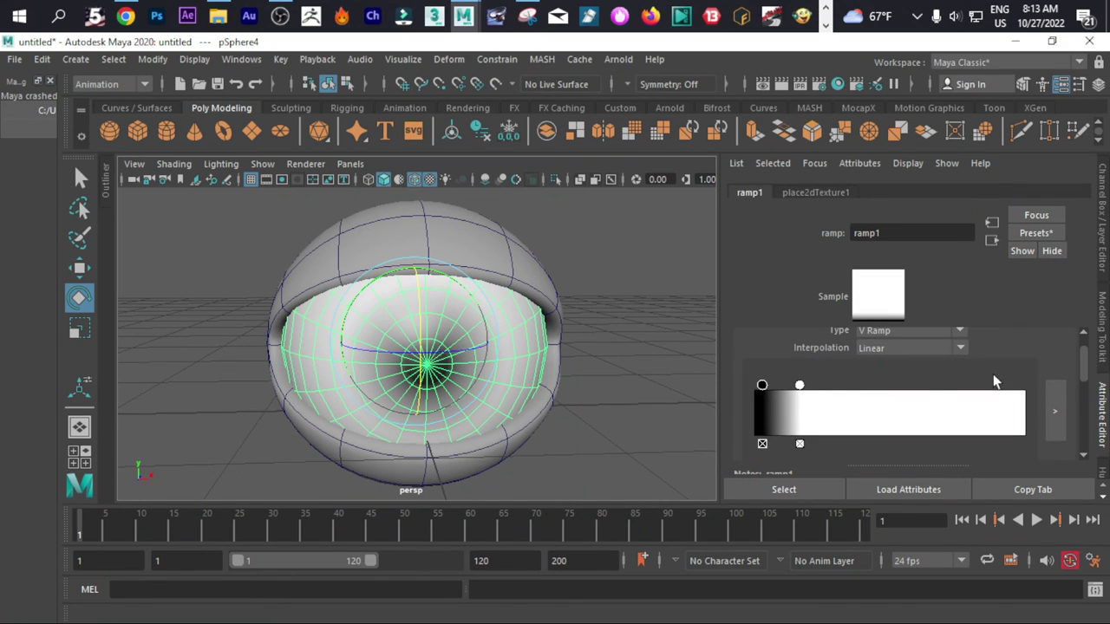
left_click_drag(761, 388, 787, 384)
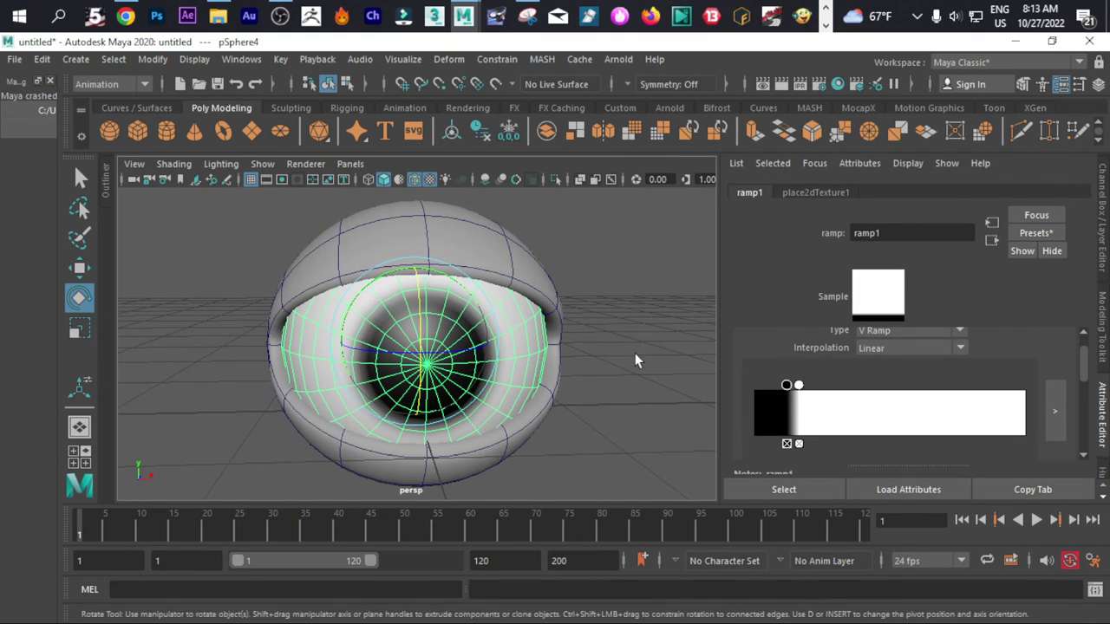
left_click(622, 345)
scroll(570, 364, "up", 3)
scroll(589, 377, "down", 4)
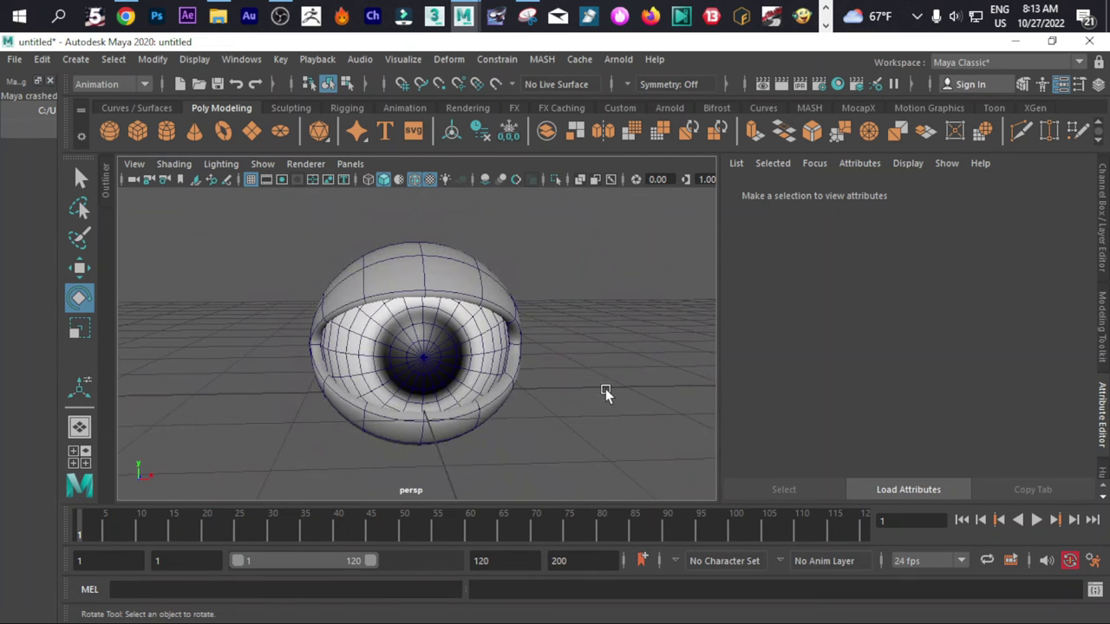
scroll(601, 383, "up", 2)
left_click(483, 367)
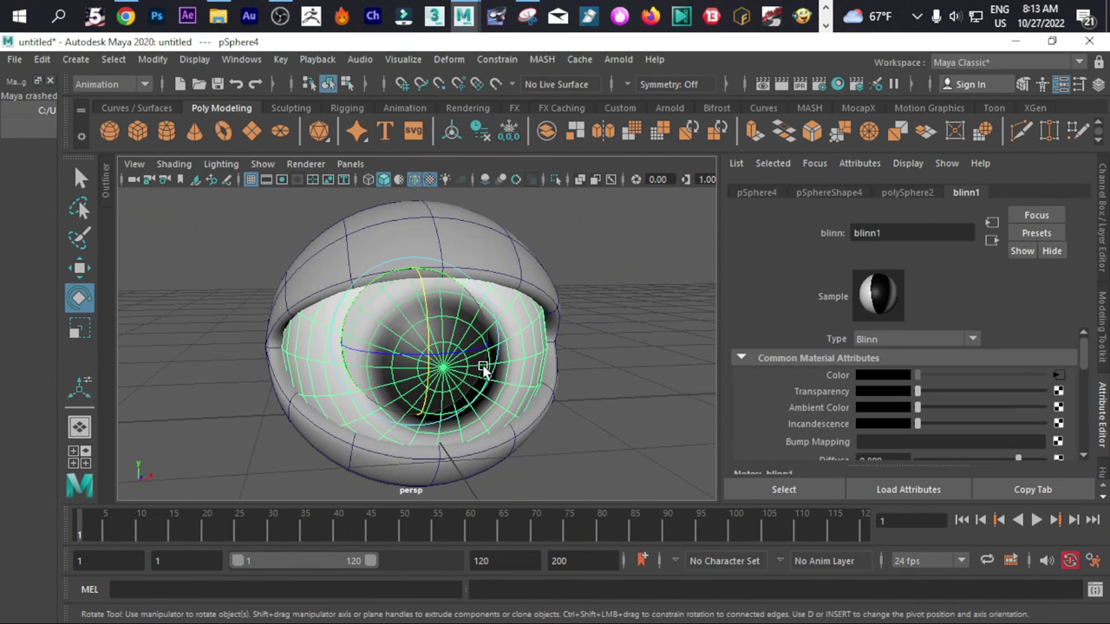